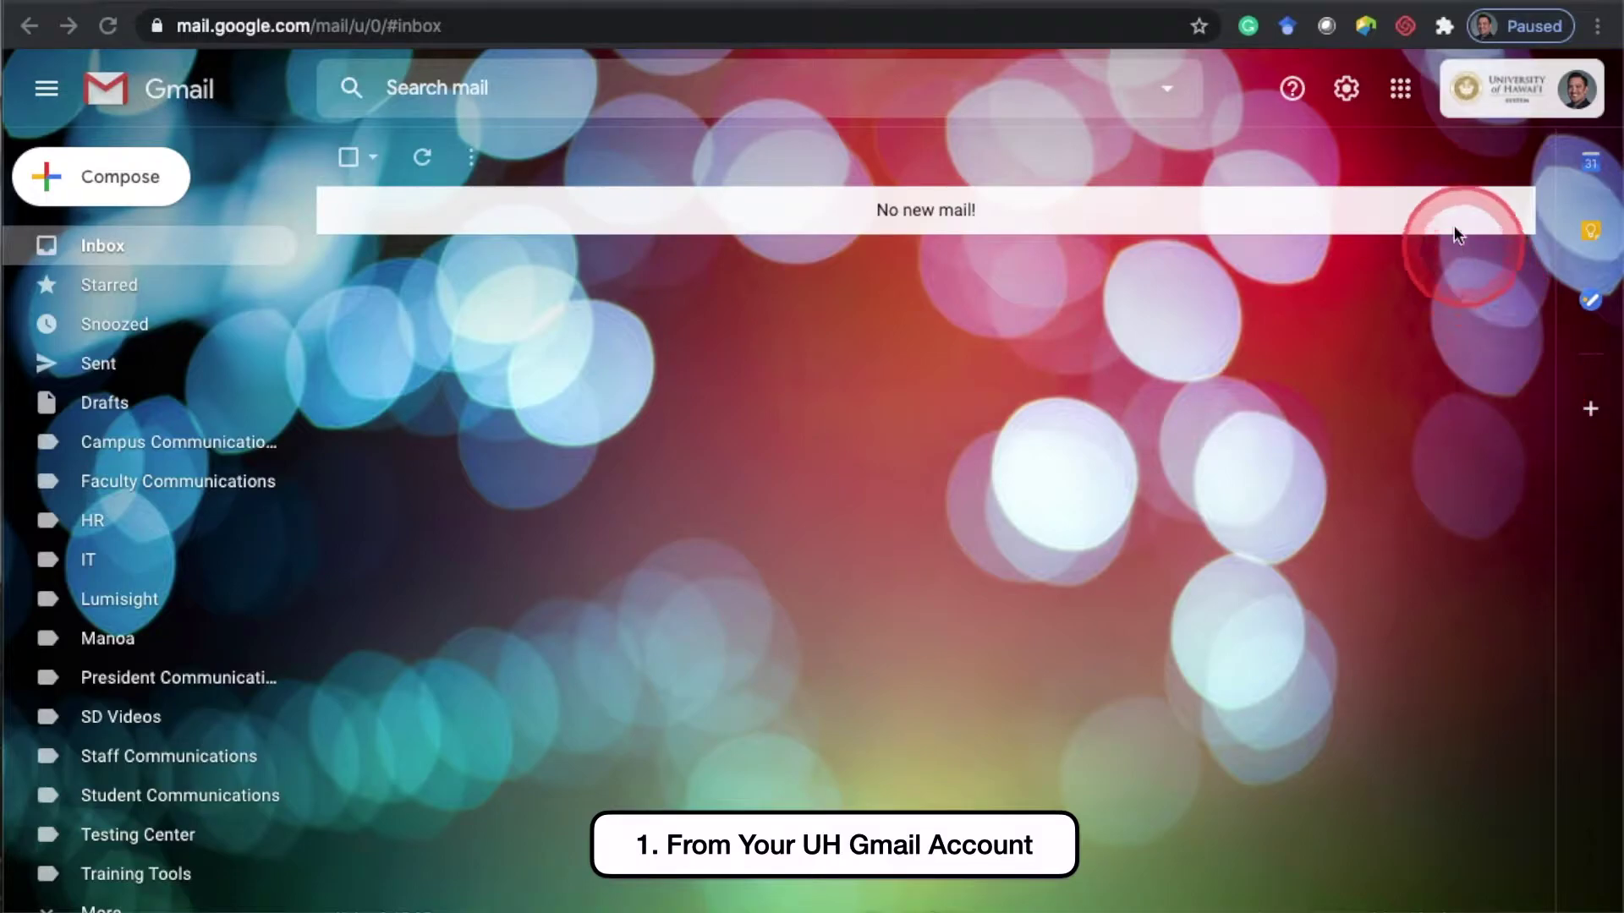
Step: Open Google Docs from Gmail through the list of Google apps
left_click(1401, 92)
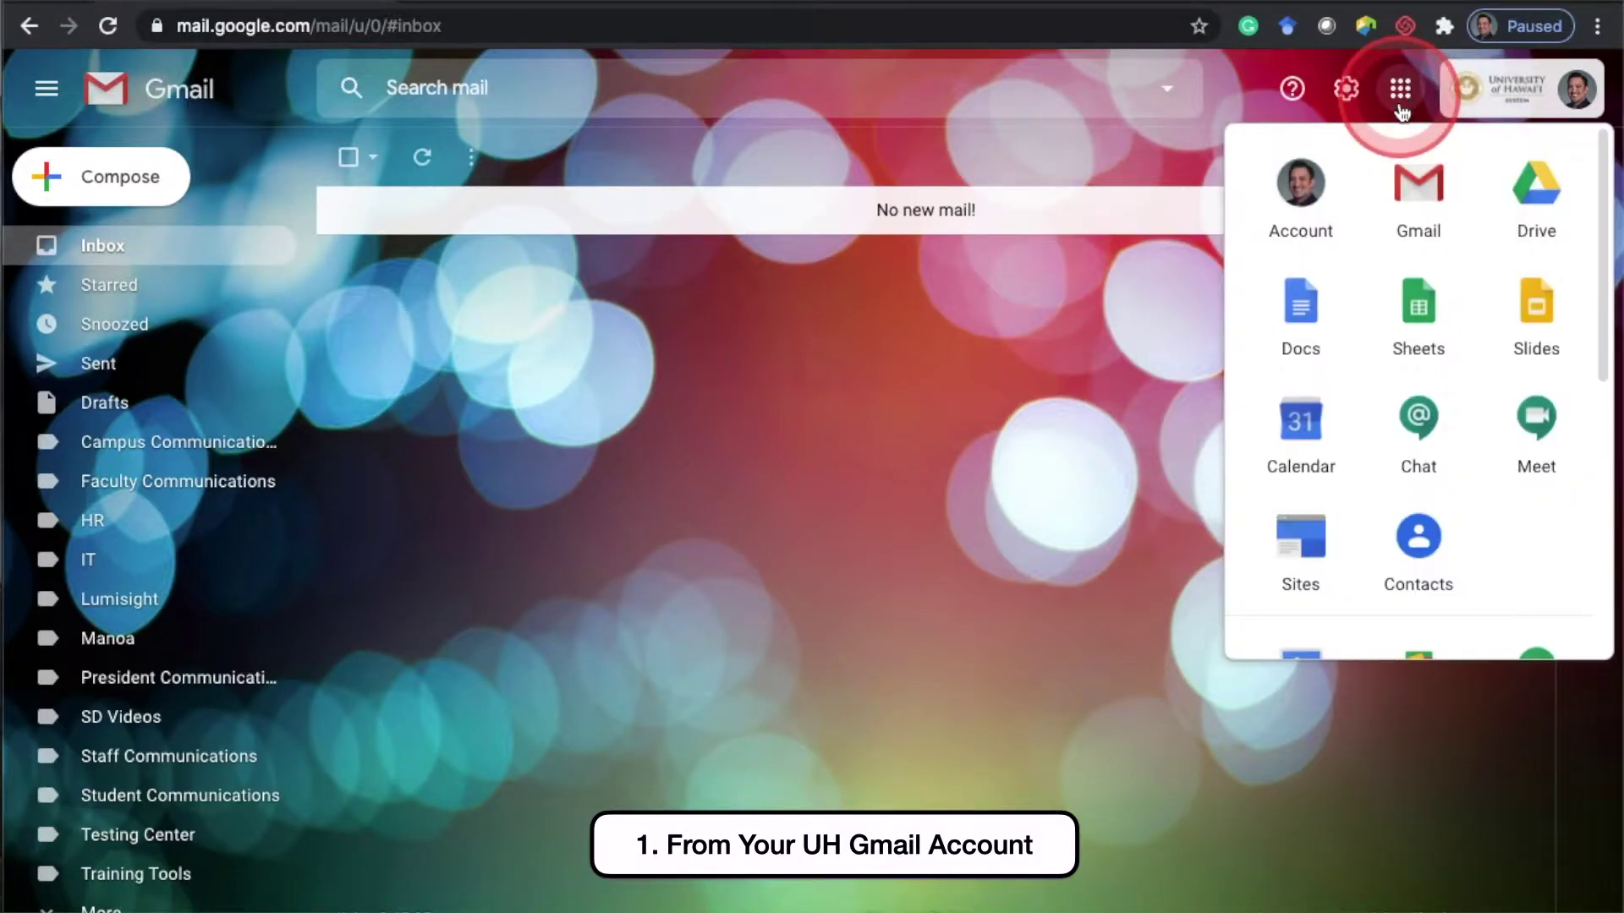
left_click(1313, 294)
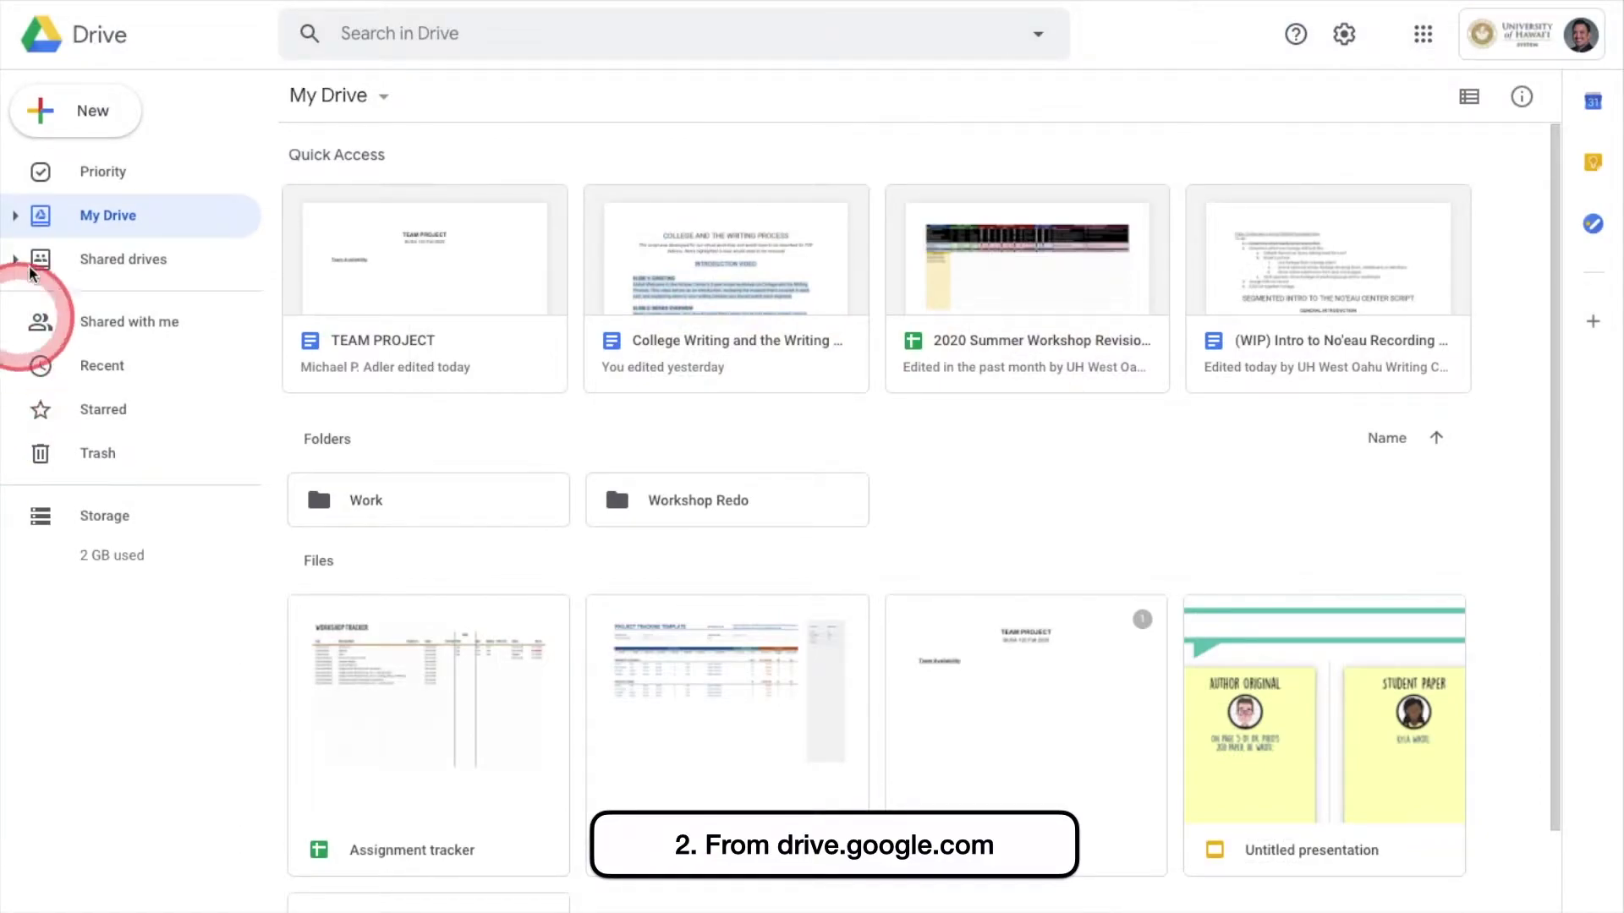
Step: Create a new Google Docs document from My Drive in Google Drive
left_click(69, 114)
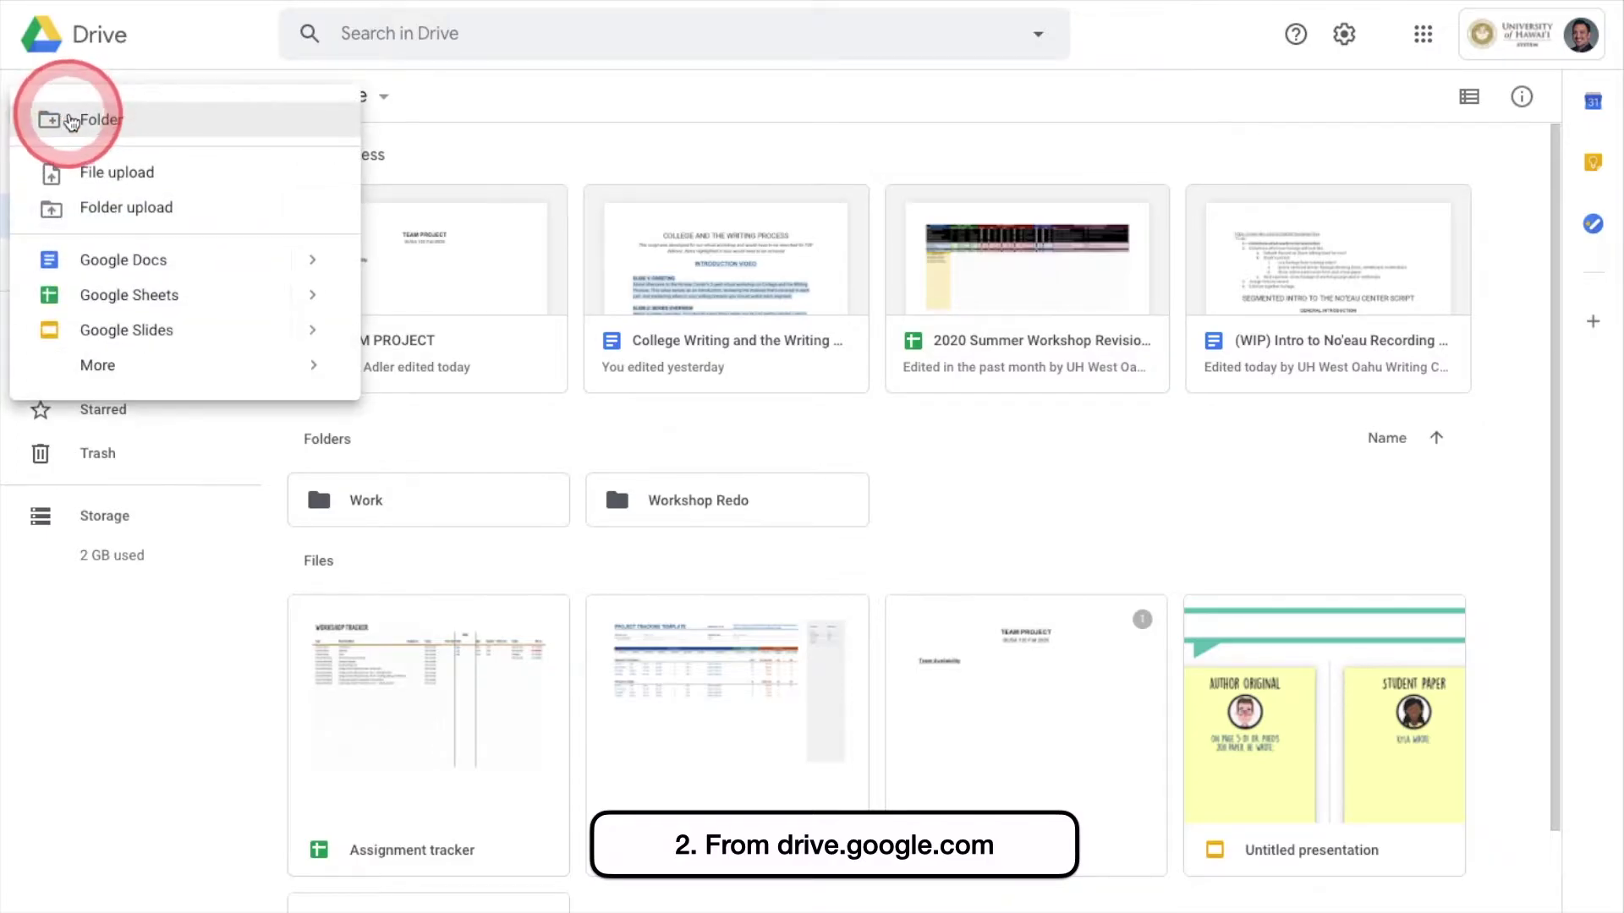
left_click(83, 260)
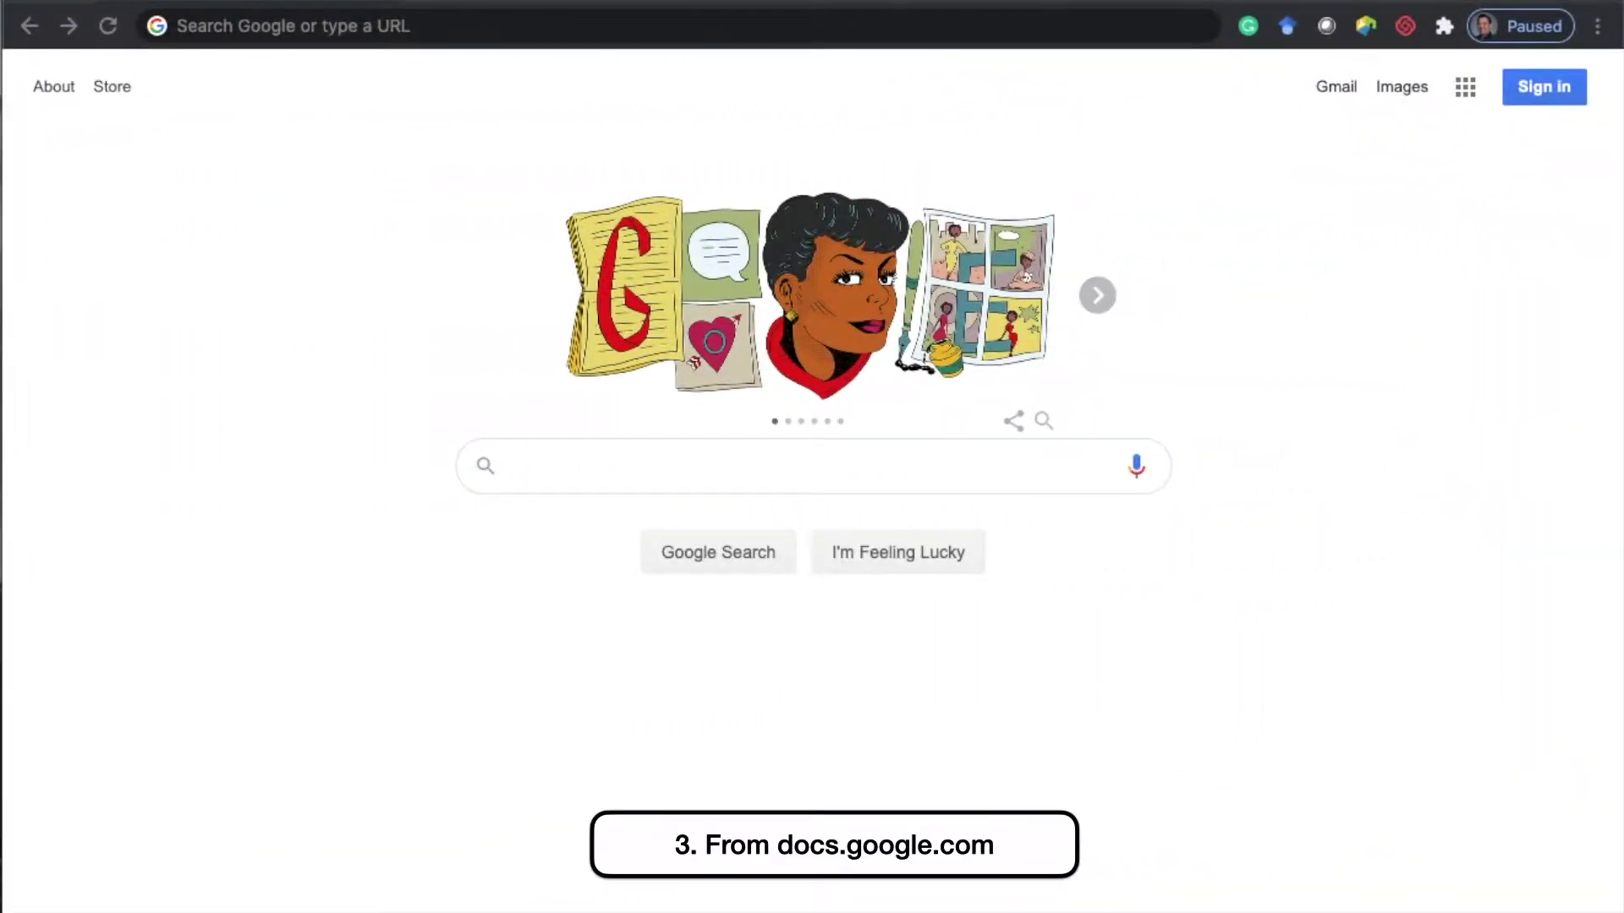
Step: Go to docs.google.com from the Google start page
left_click(329, 29)
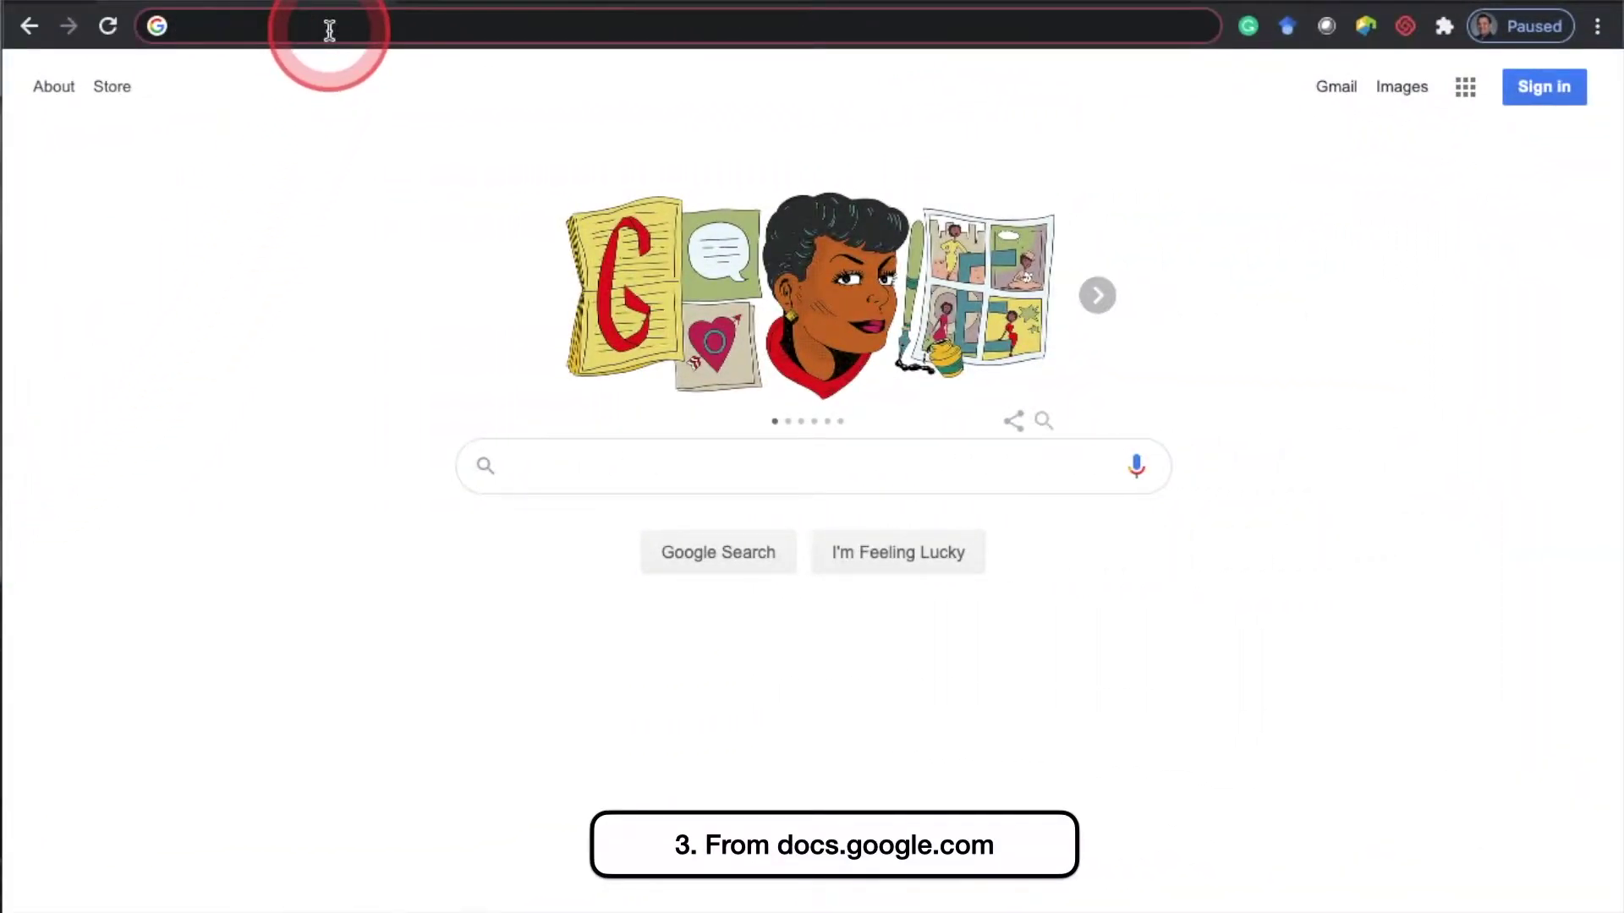
type("docs.google.com")
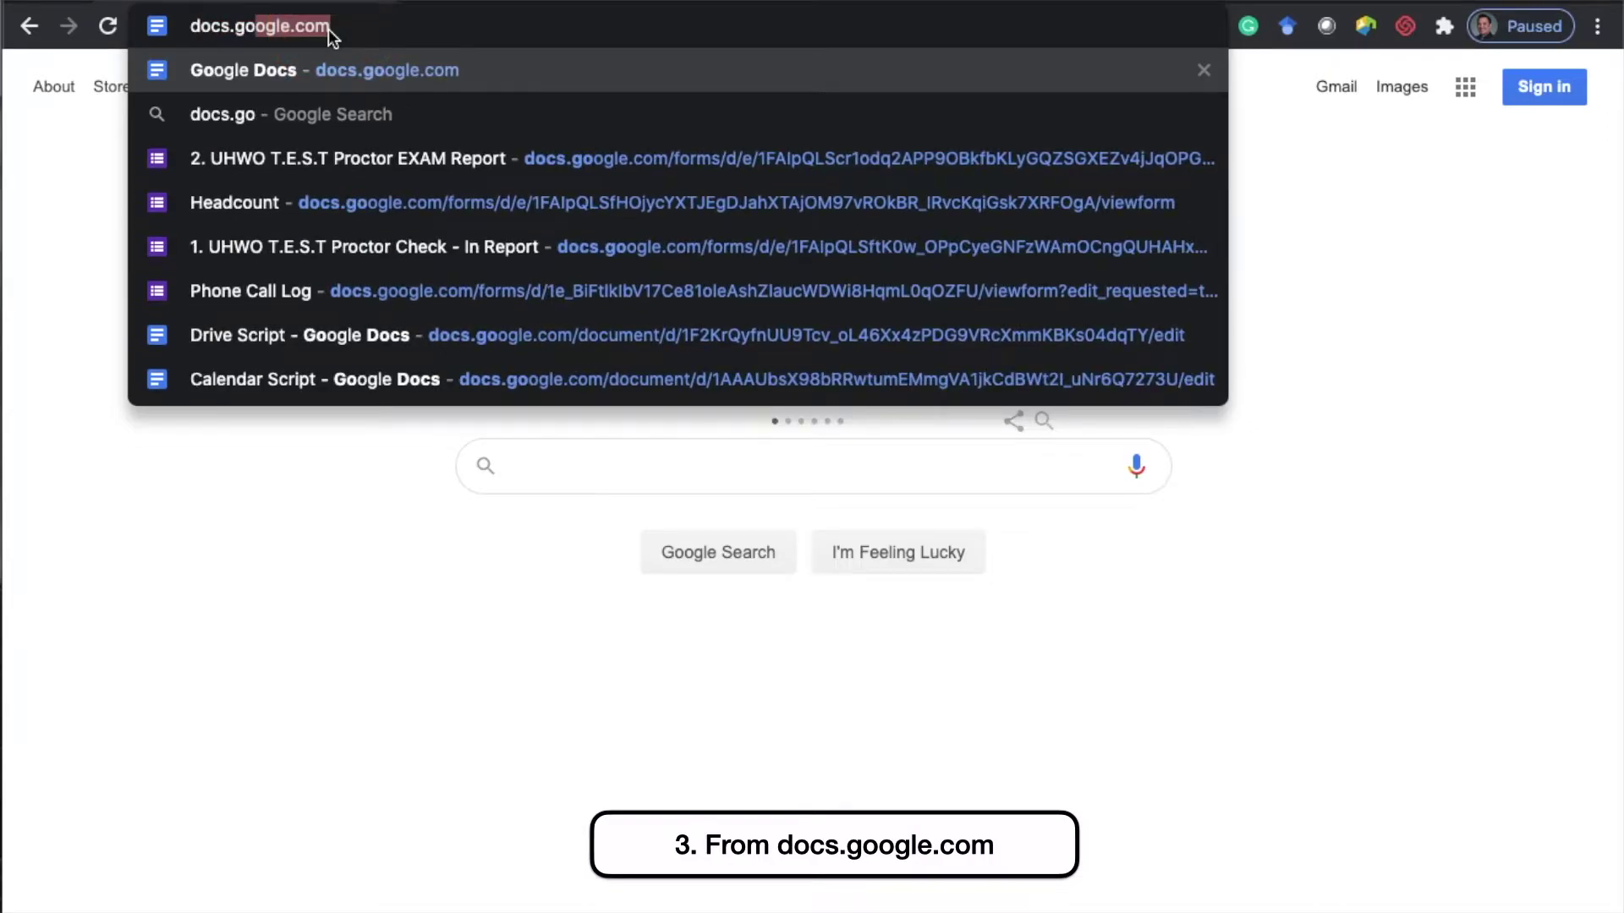
key("Return")
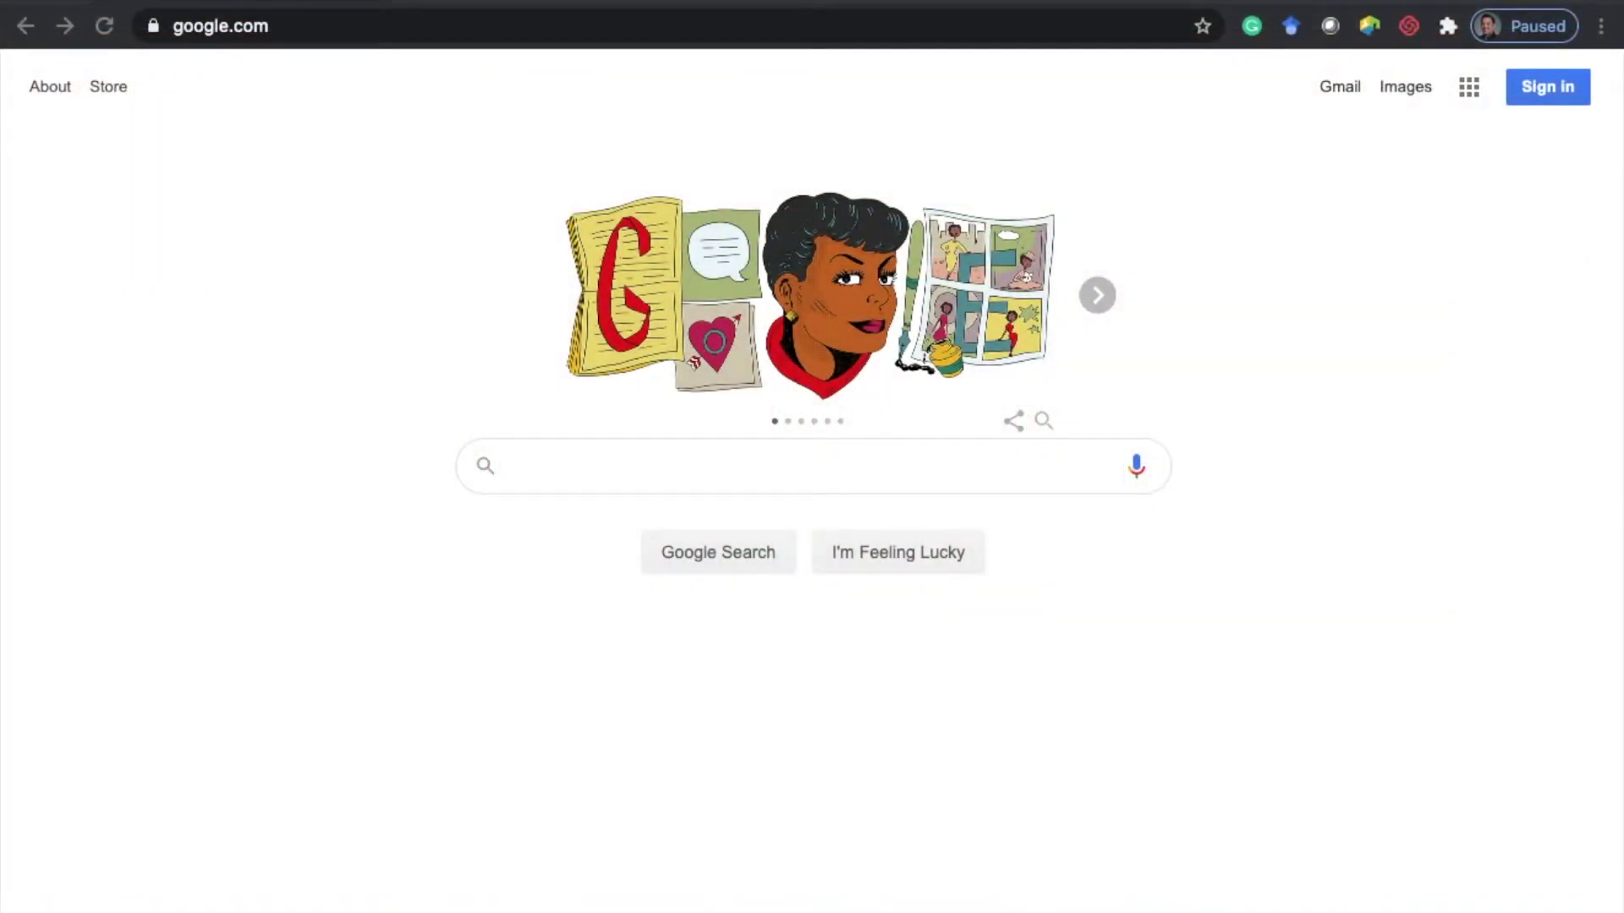
Step: Load the Google Docs home page at docs.google.com and locate the Blank option for starting a new document
left_click(246, 26)
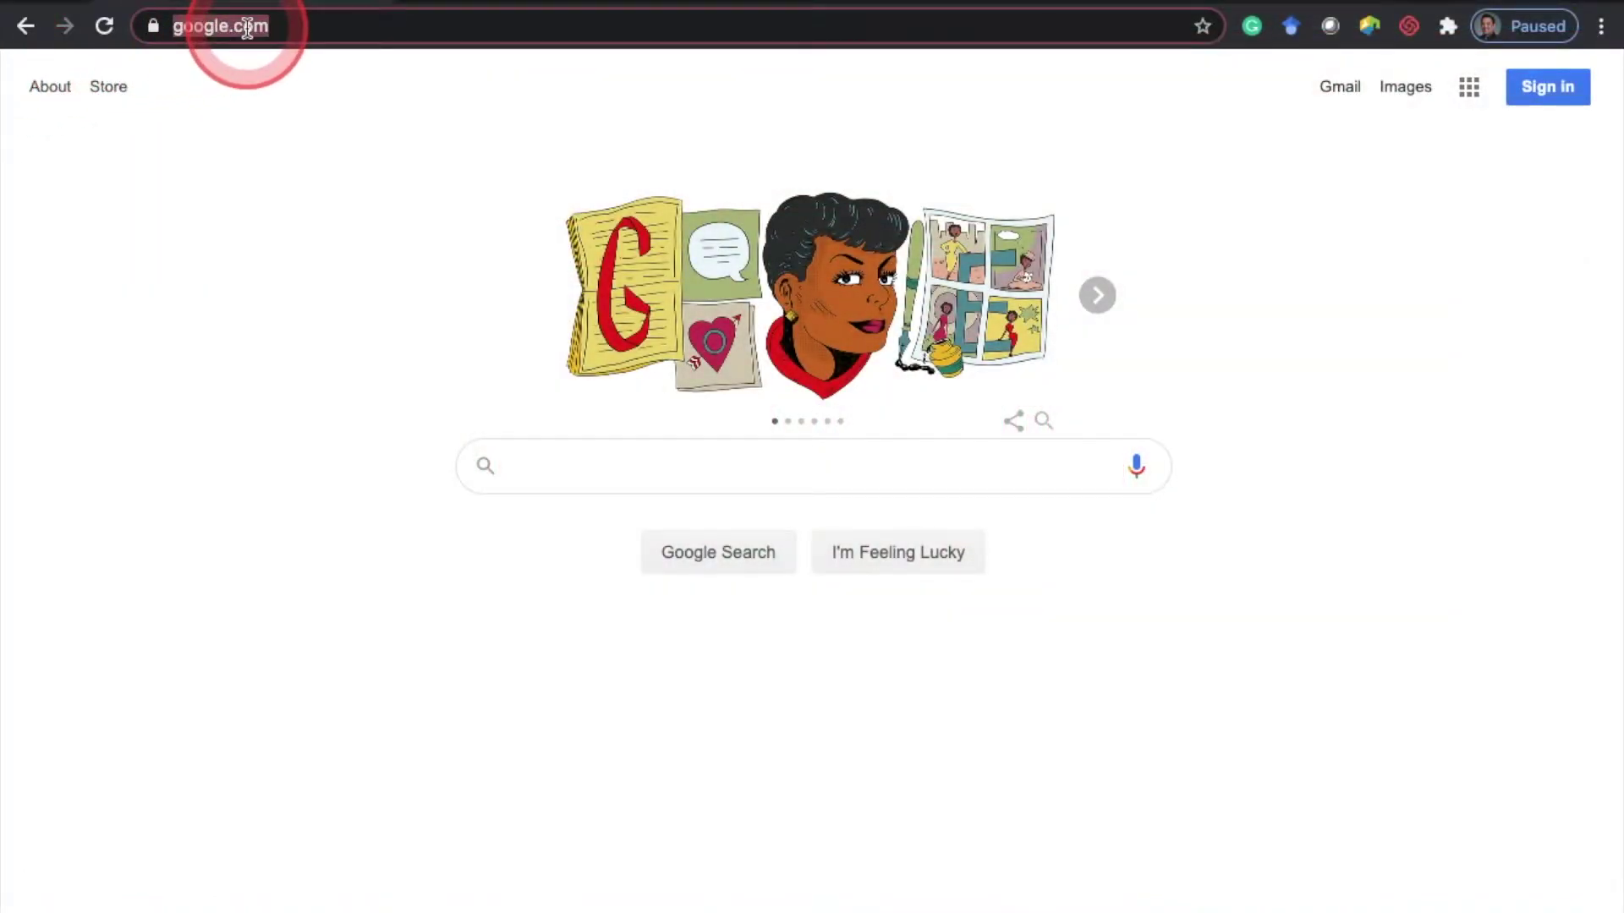
type("docs.google.com")
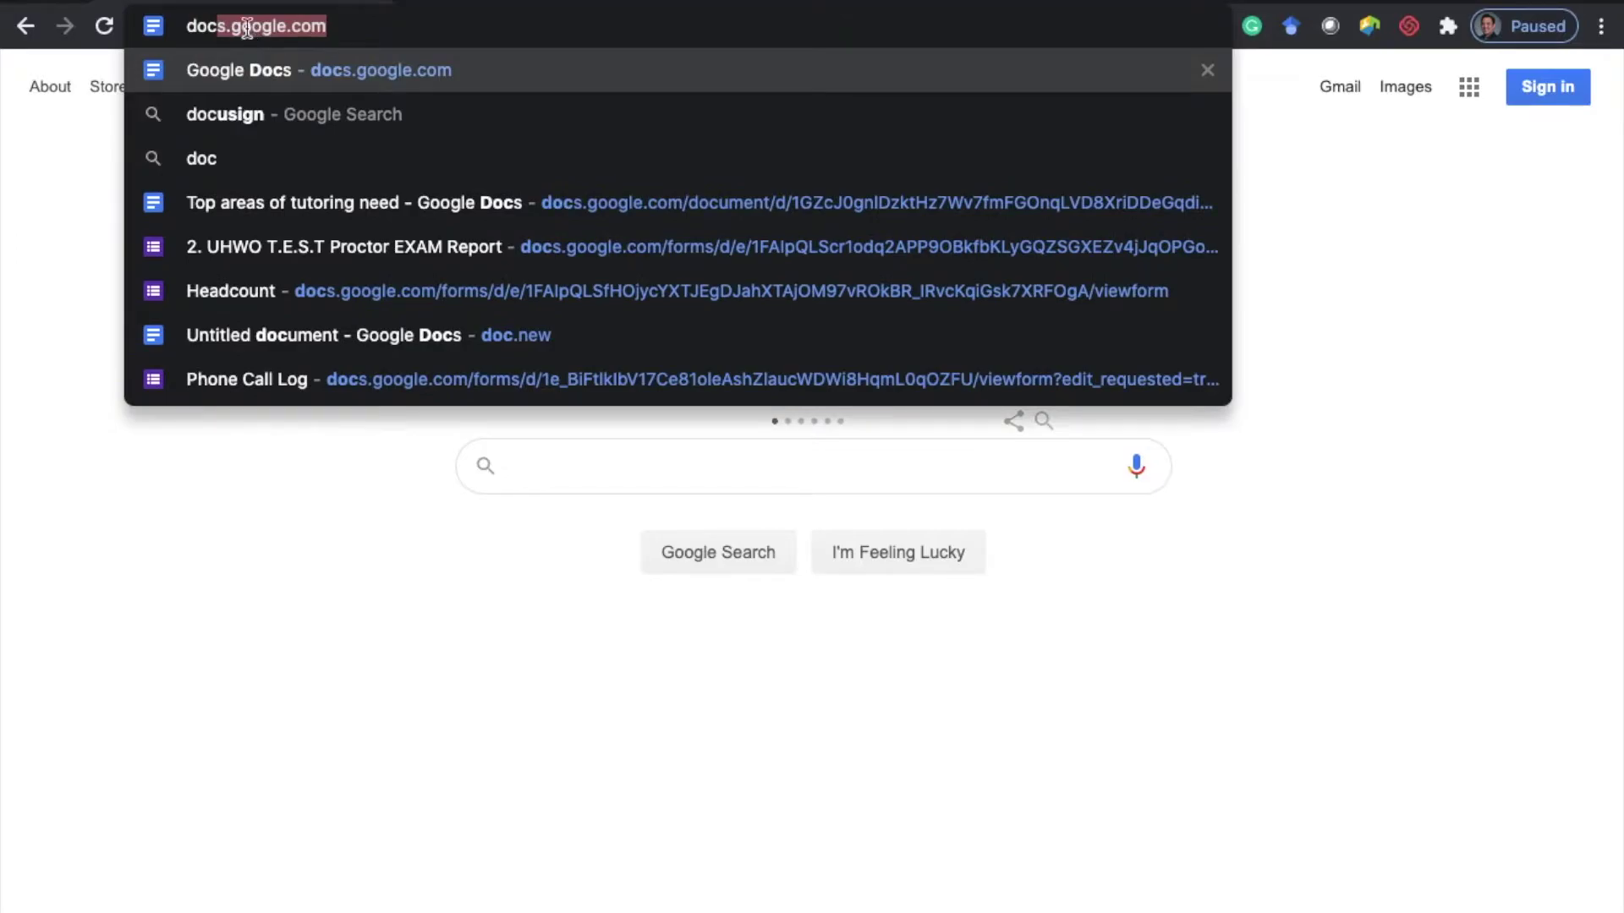
key("Return")
left_click(221, 101)
left_click(288, 394)
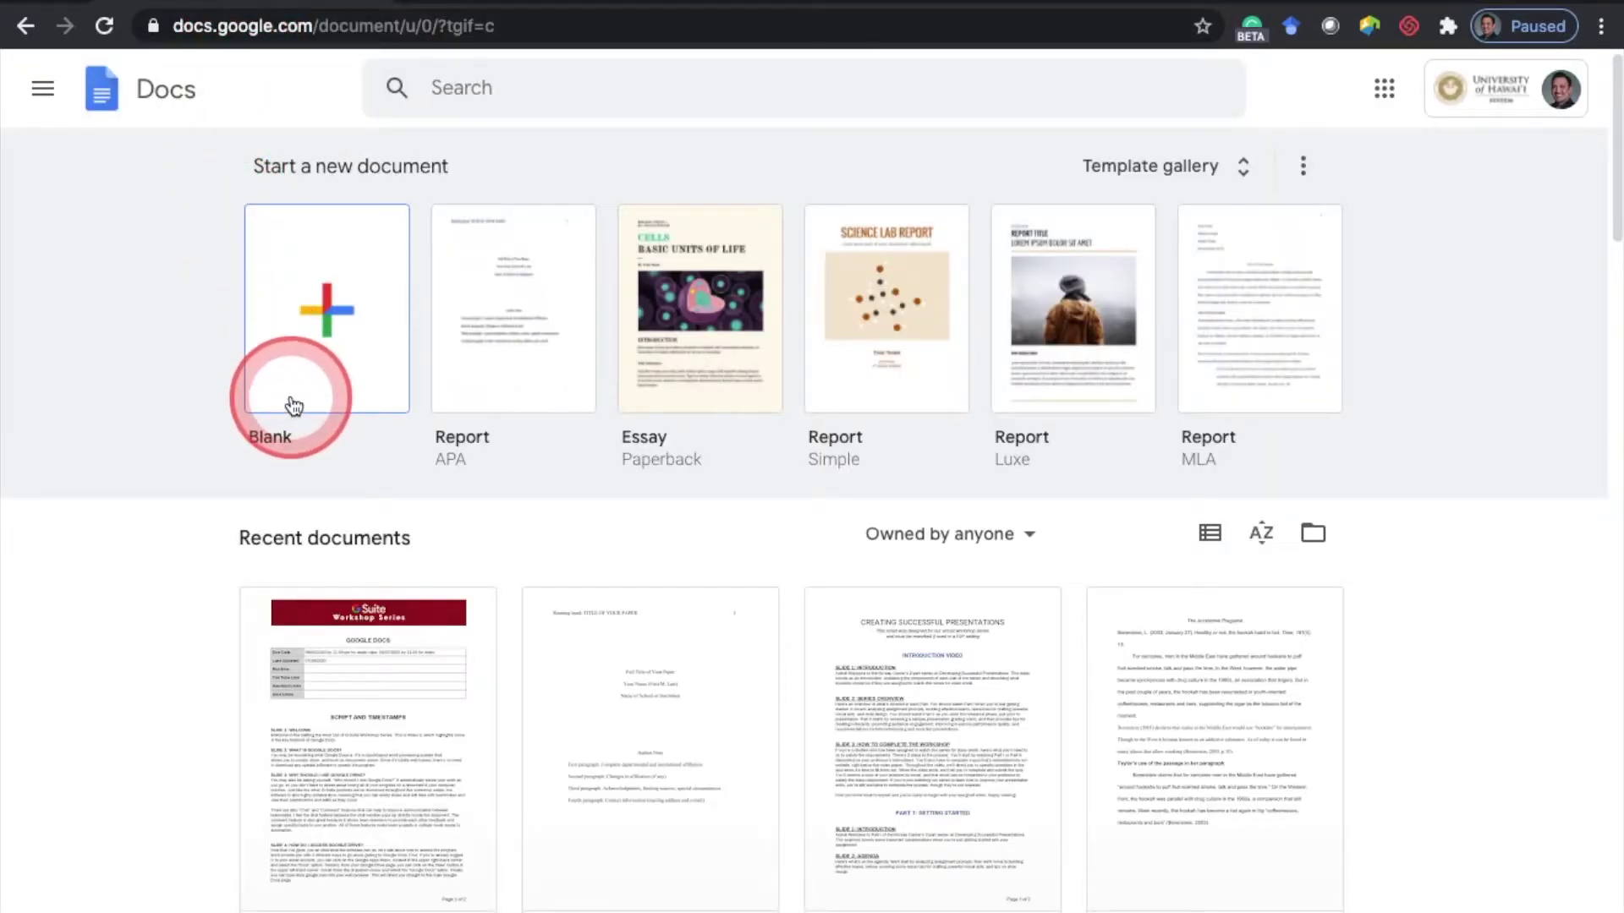
Step: Open the full template gallery and look through the General templates, from Education to Letters, Resumes and Work
left_click(1124, 179)
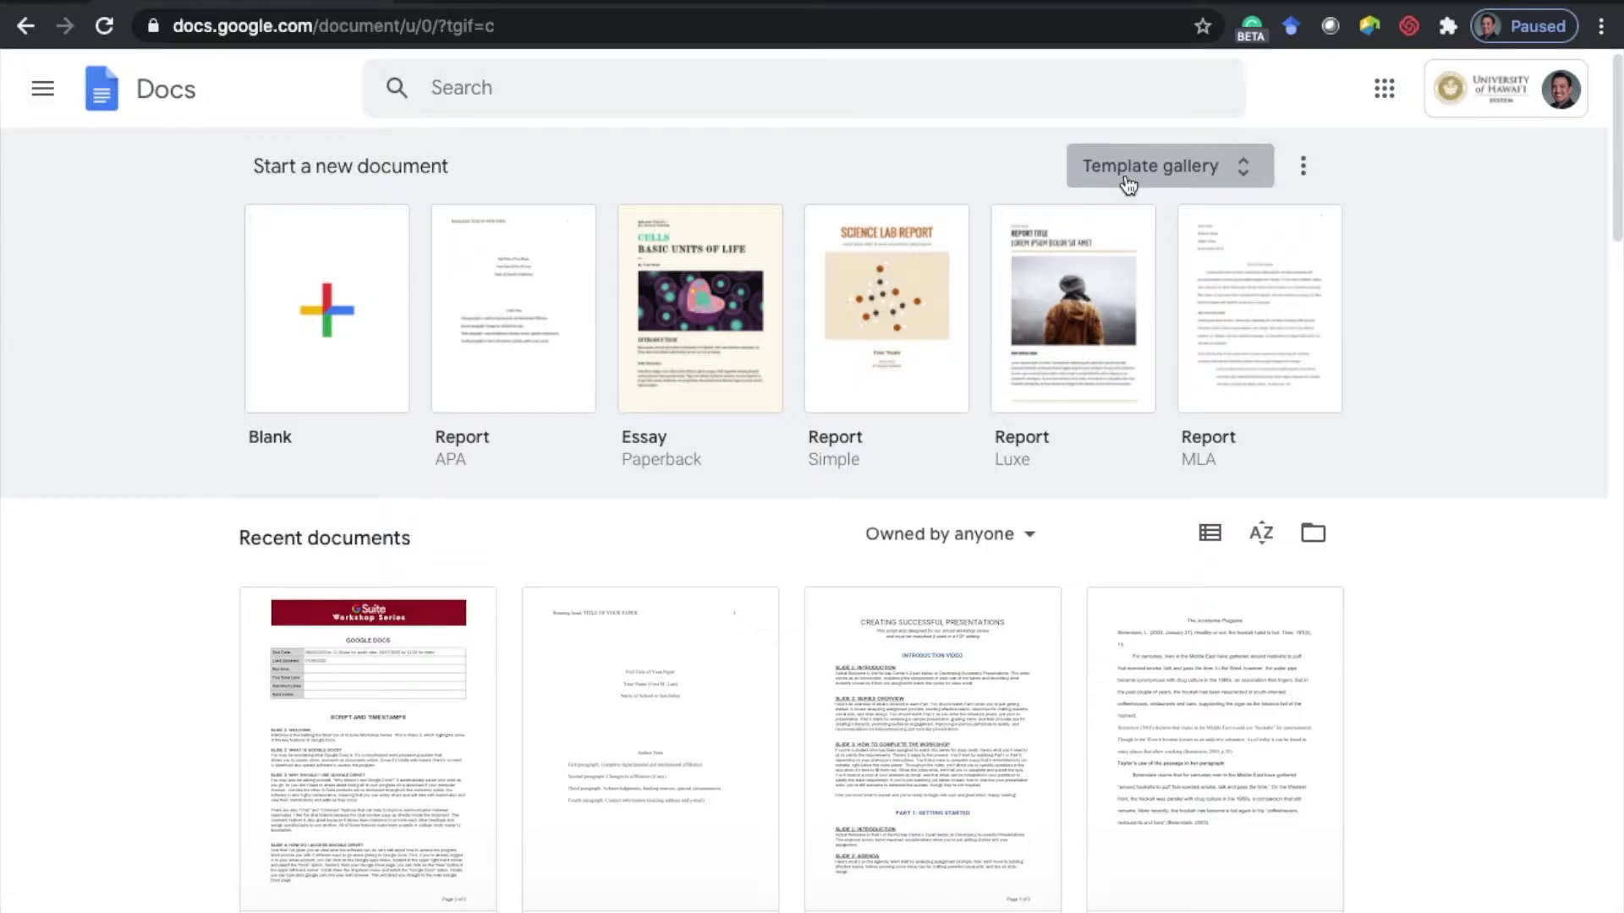
left_click(1126, 180)
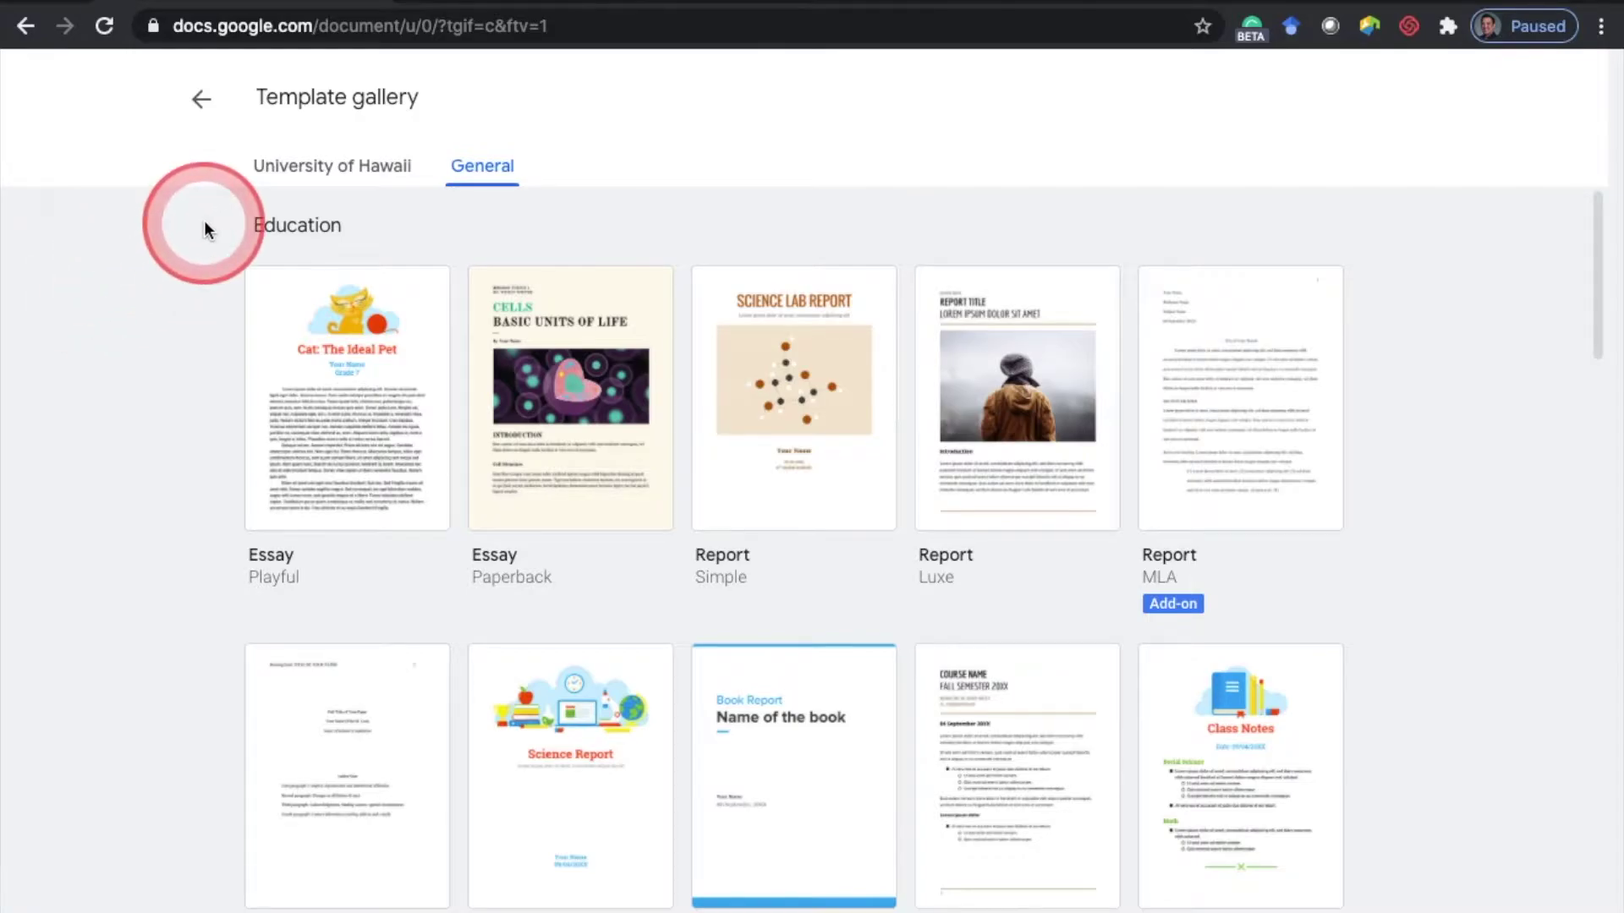
scroll(212, 322, "down", 13)
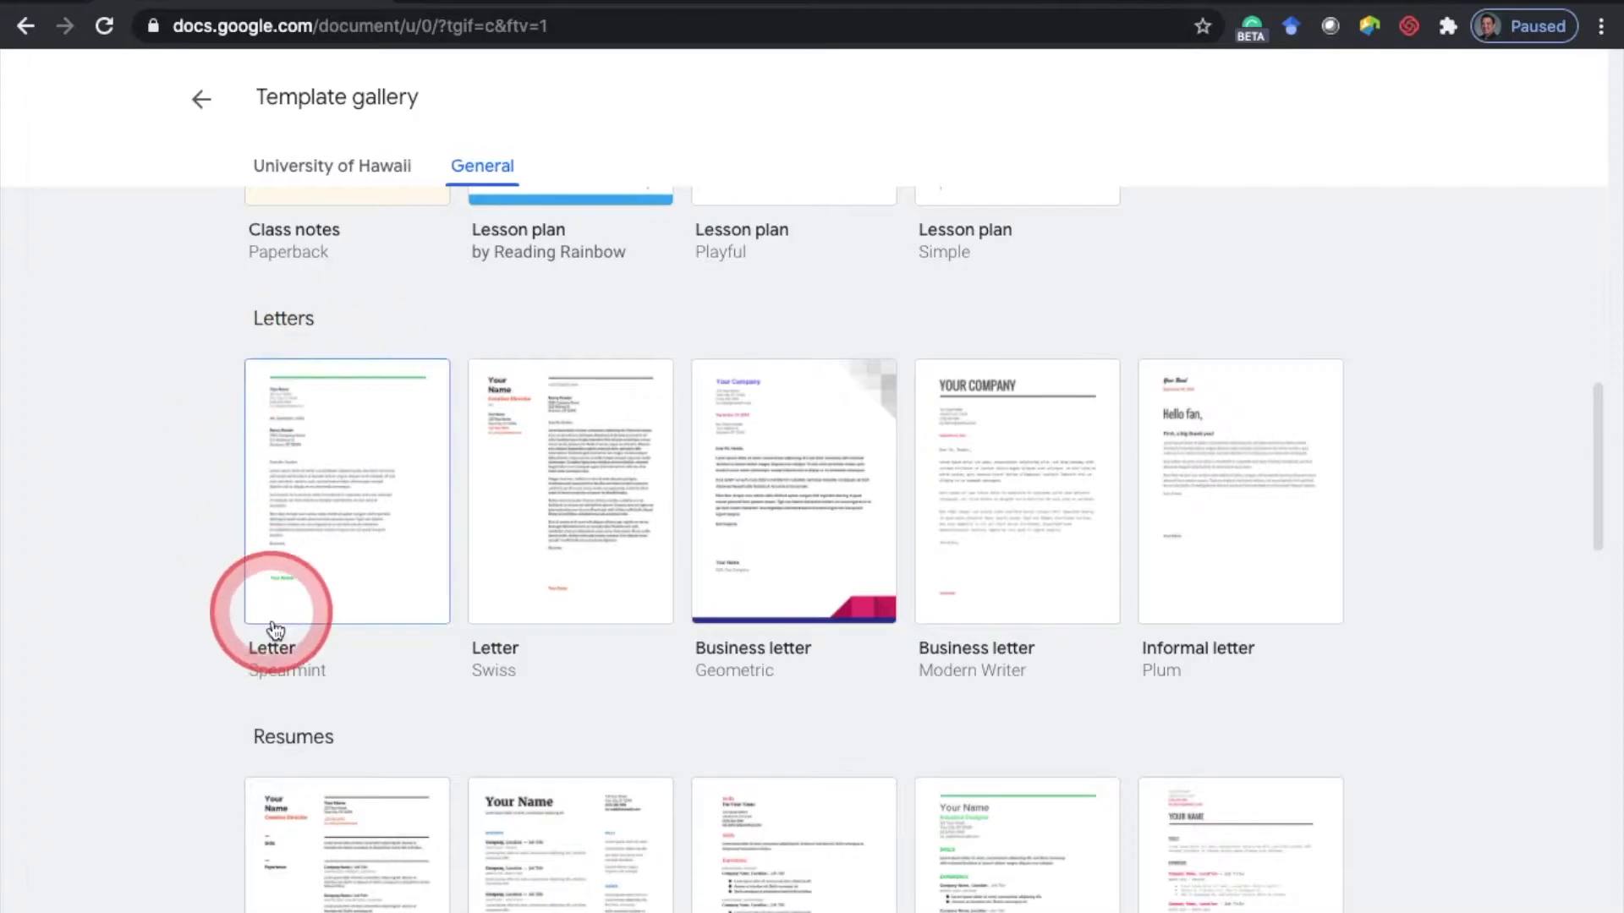
scroll(185, 766, "down", 10)
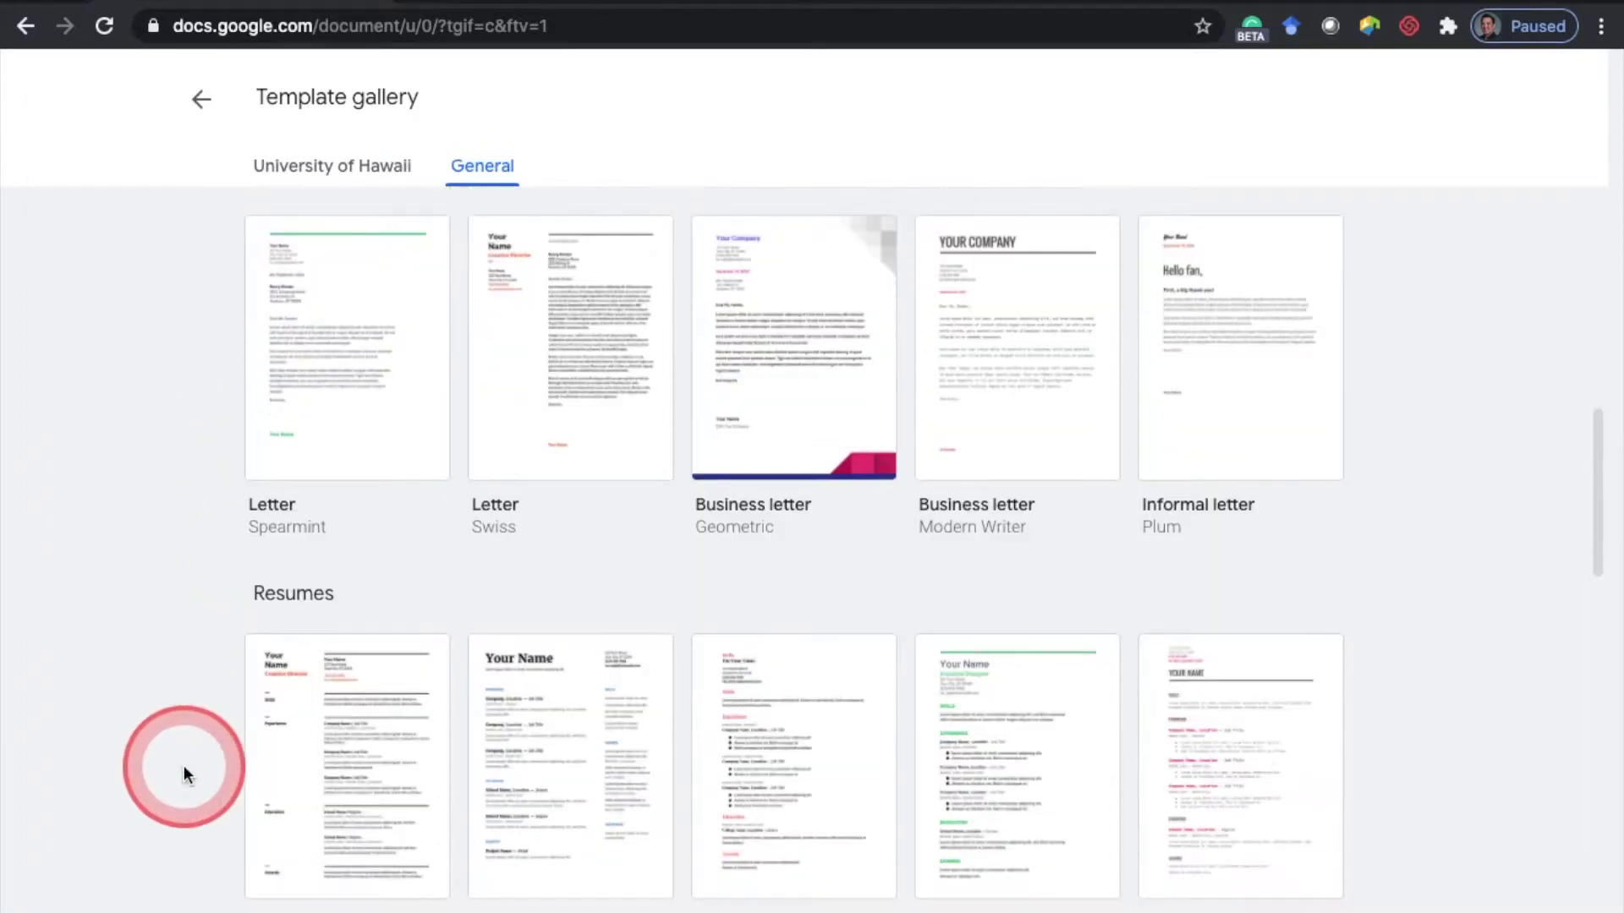
scroll(185, 764, "down", 15)
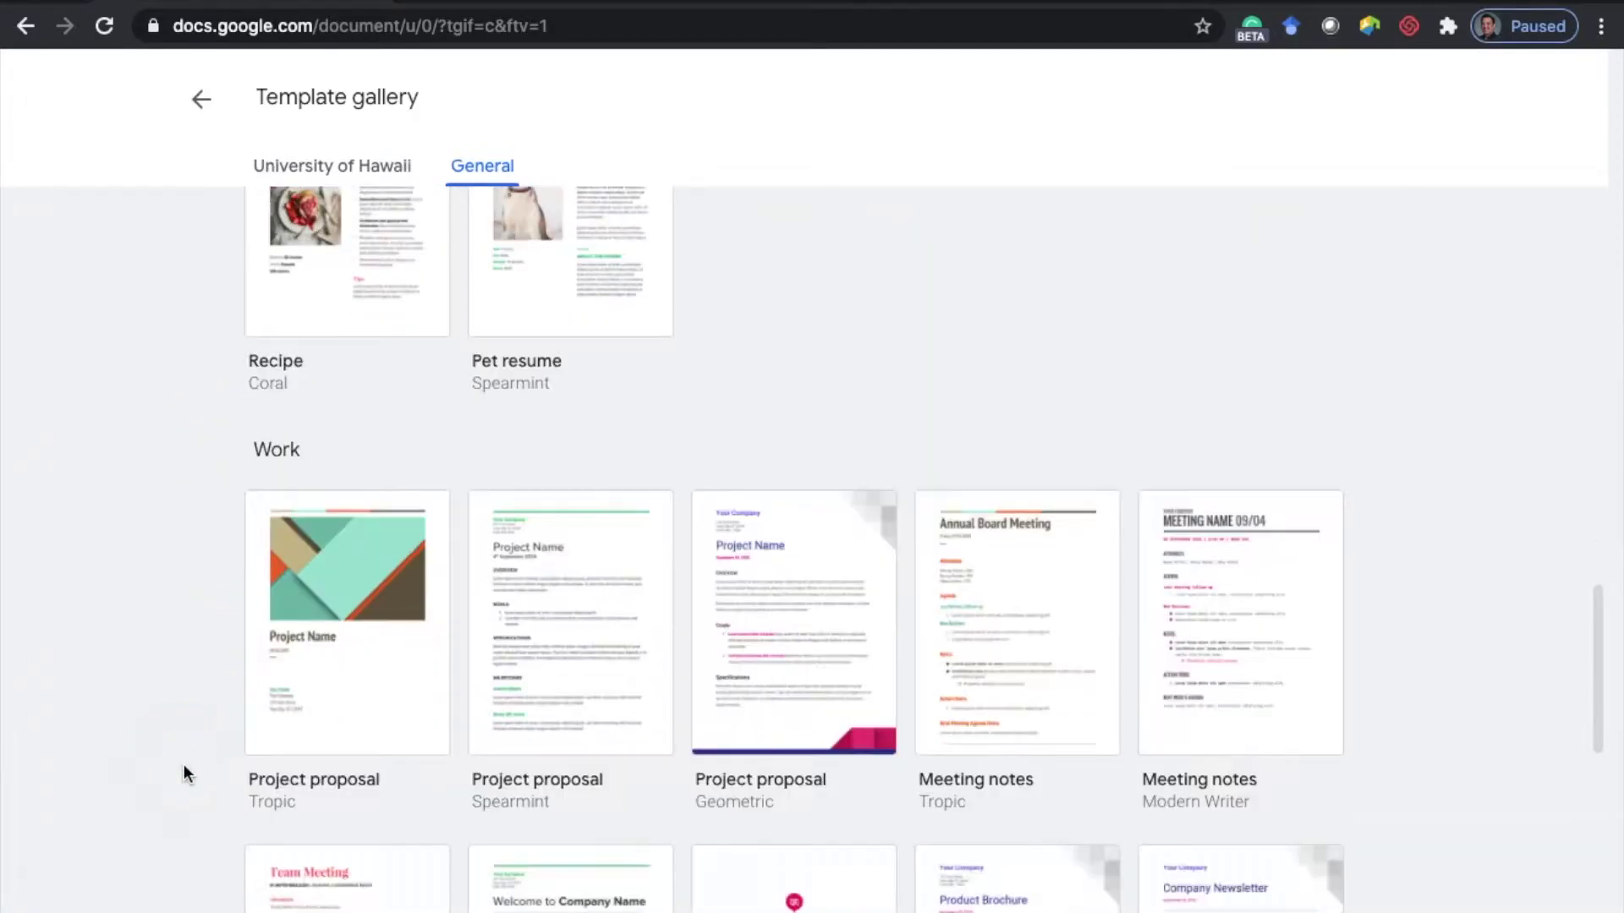
scroll(184, 761, "down", 9)
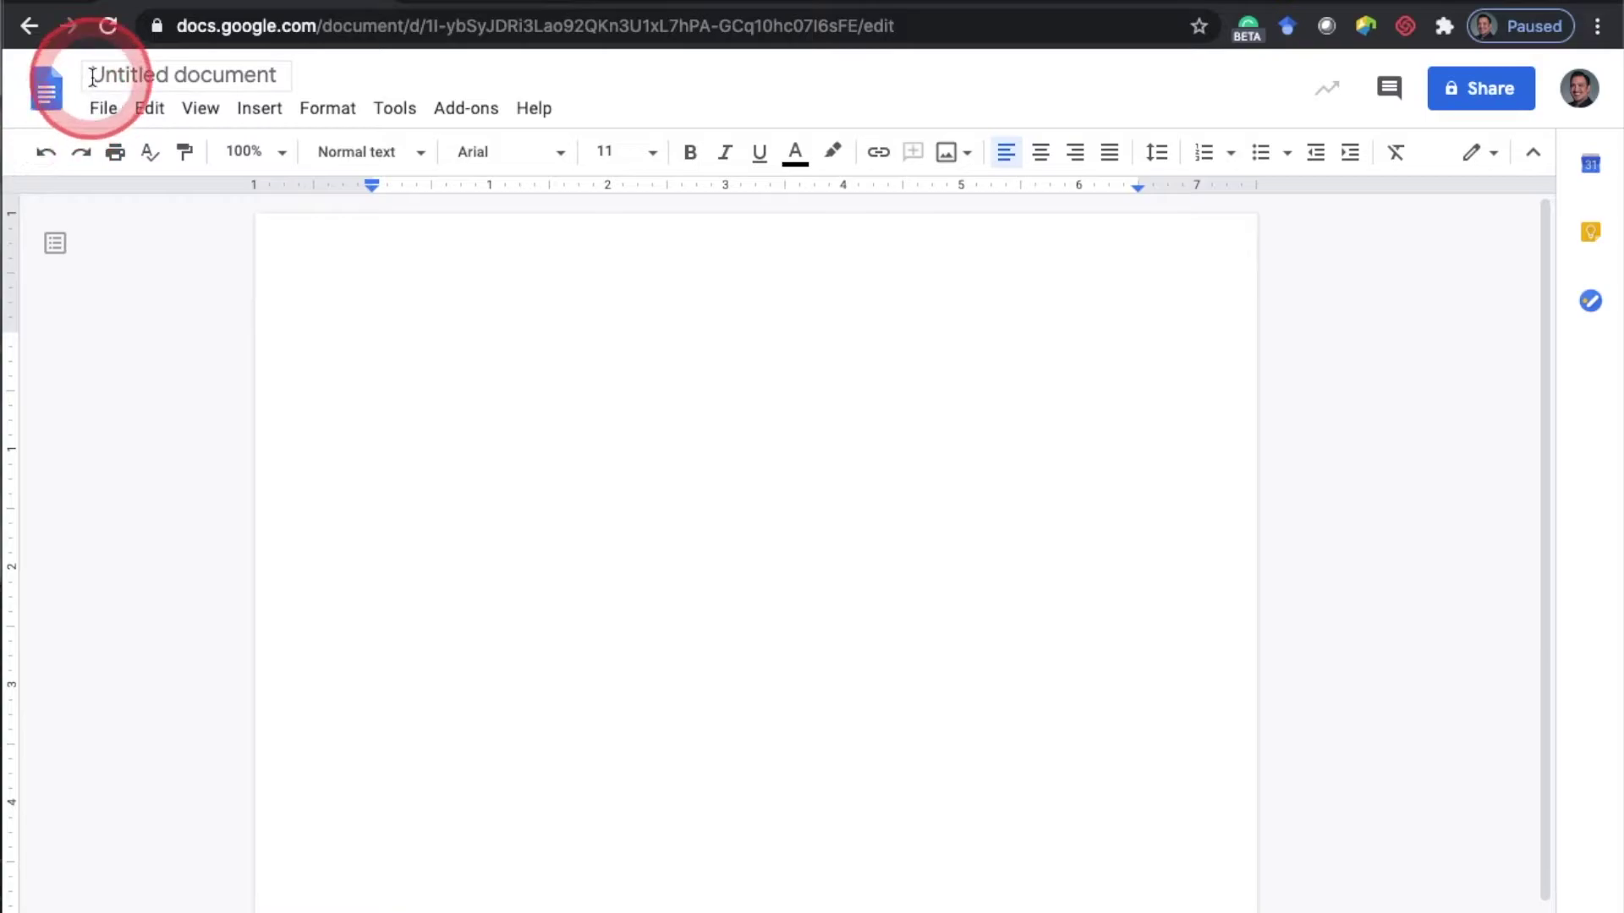
Step: Rename the untitled document as "Sample Document 1"
left_click(157, 72)
type("Samp")
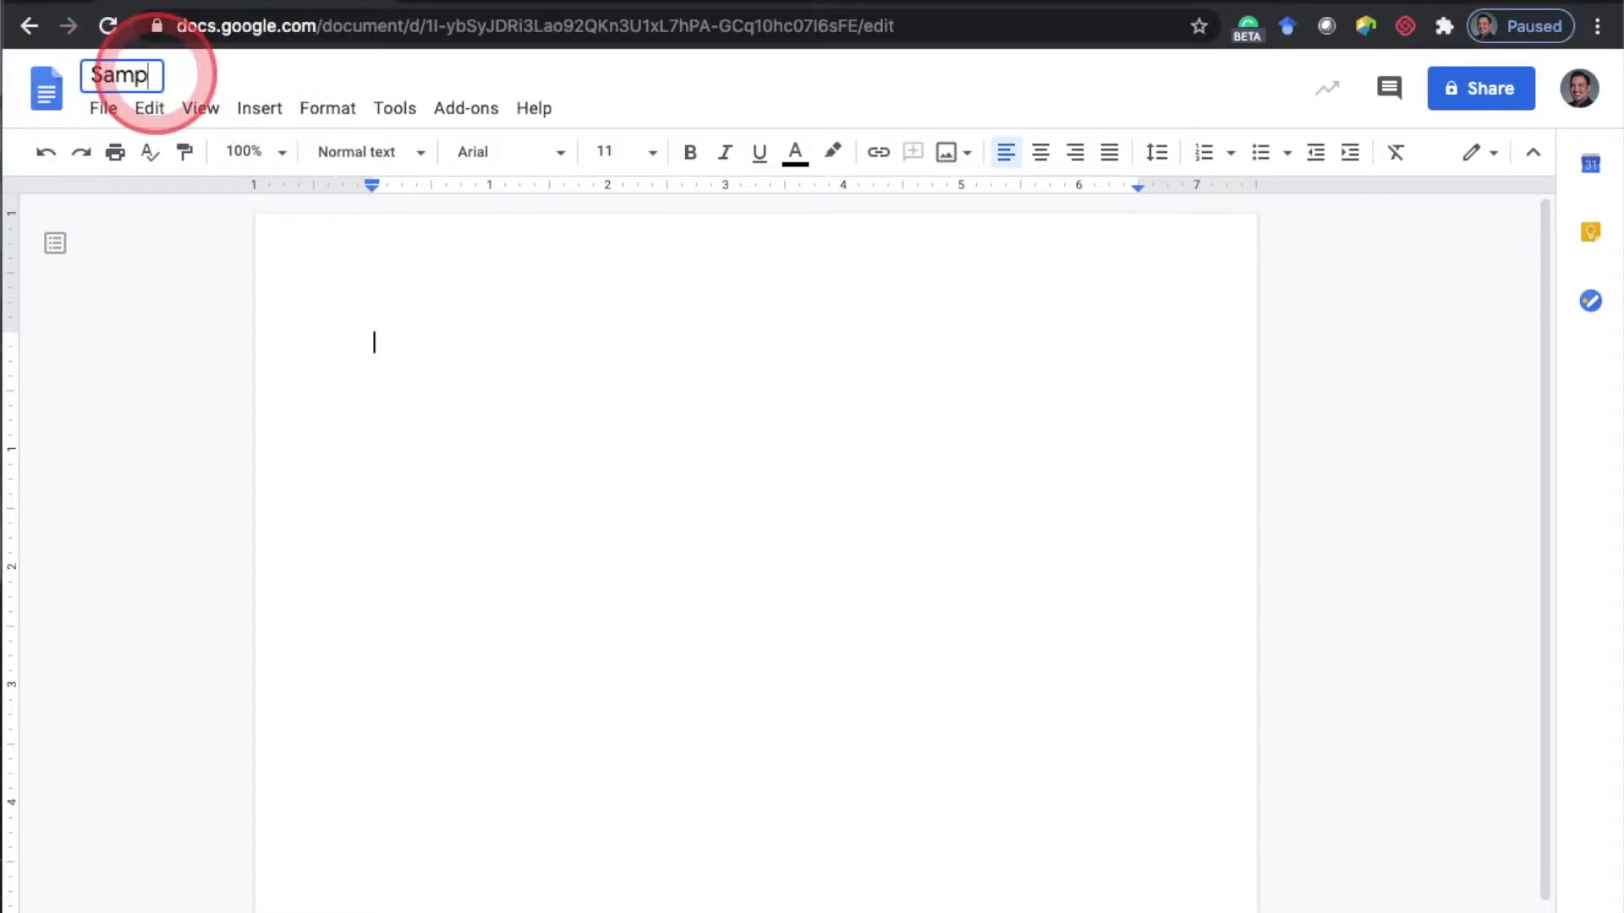
type("le Document 1")
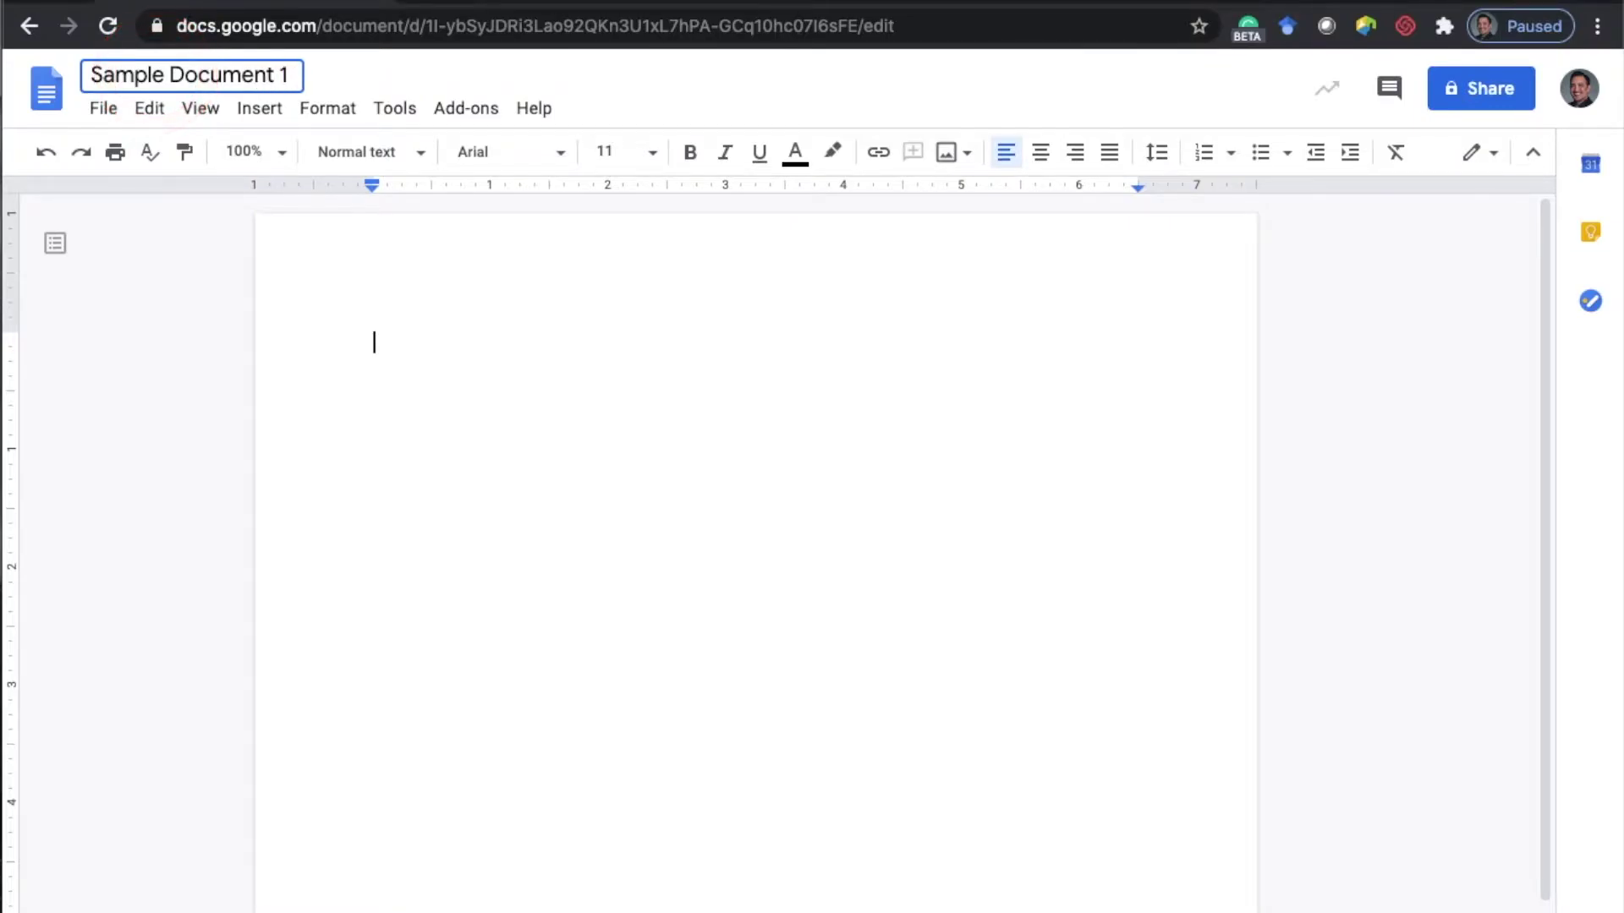
key("Return")
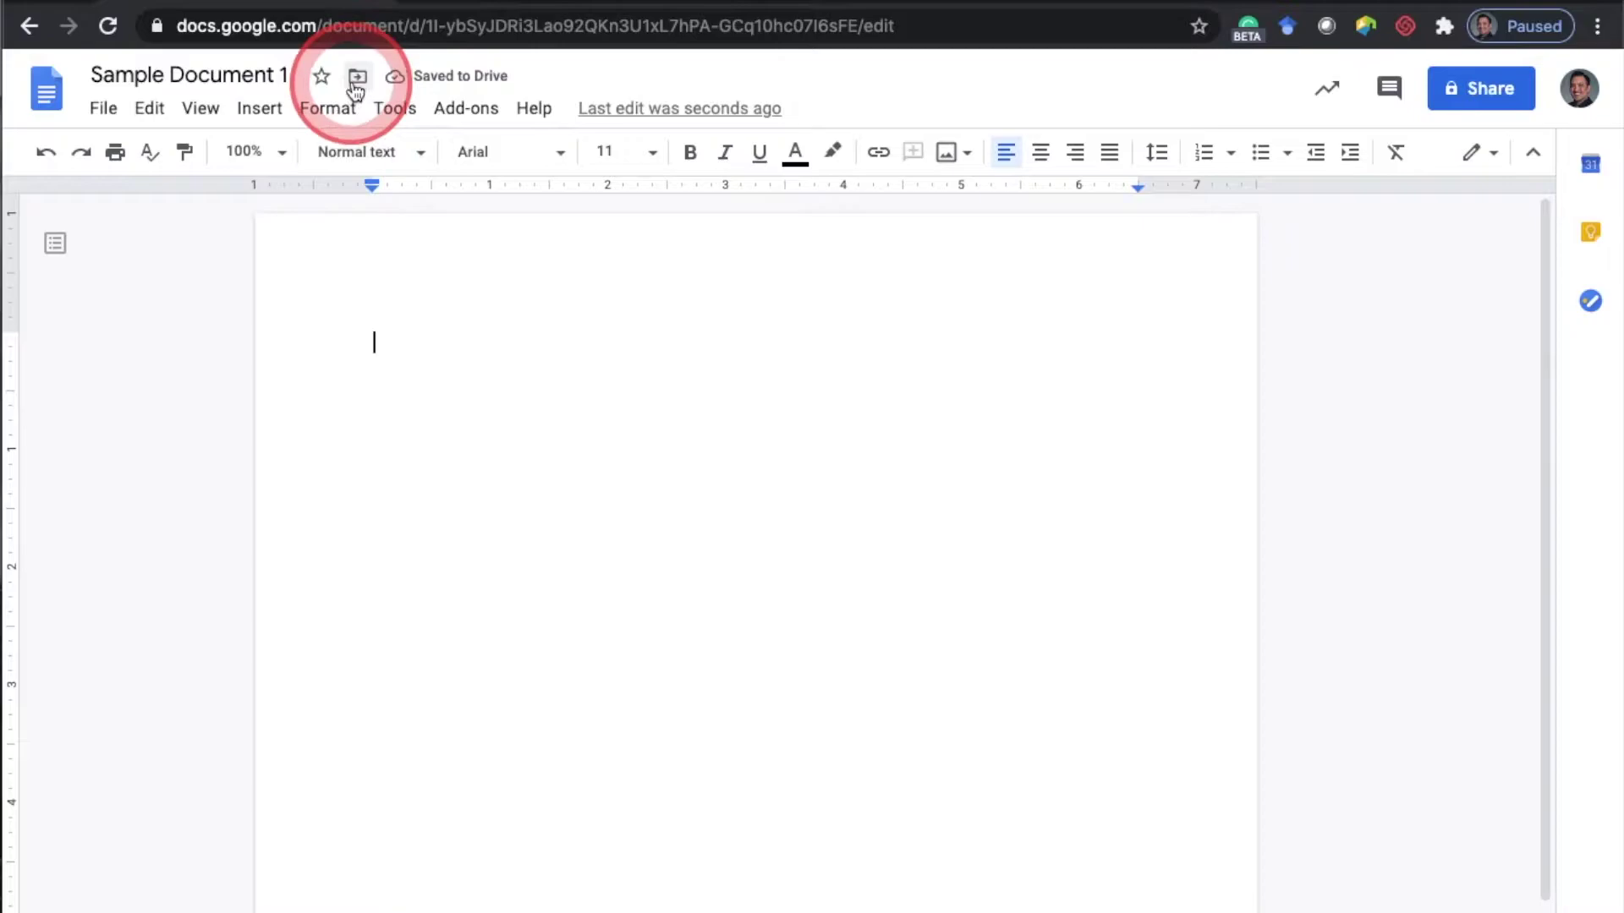
Step: Move Sample Document 1 from My Drive into the Work folder
left_click(357, 84)
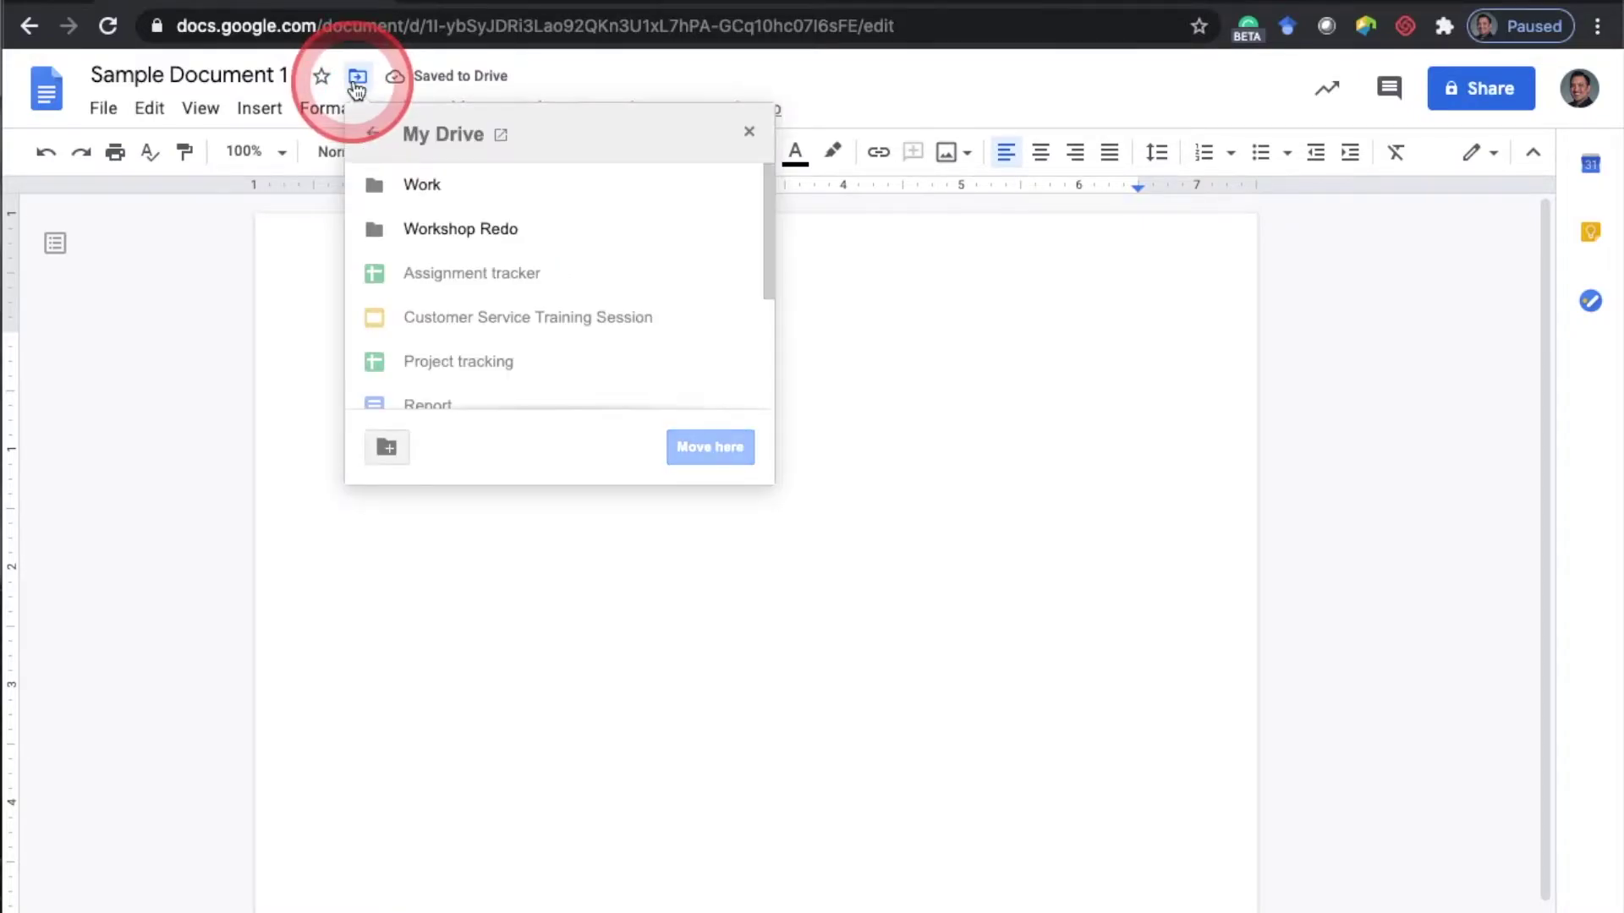
left_click(399, 183)
left_click(726, 447)
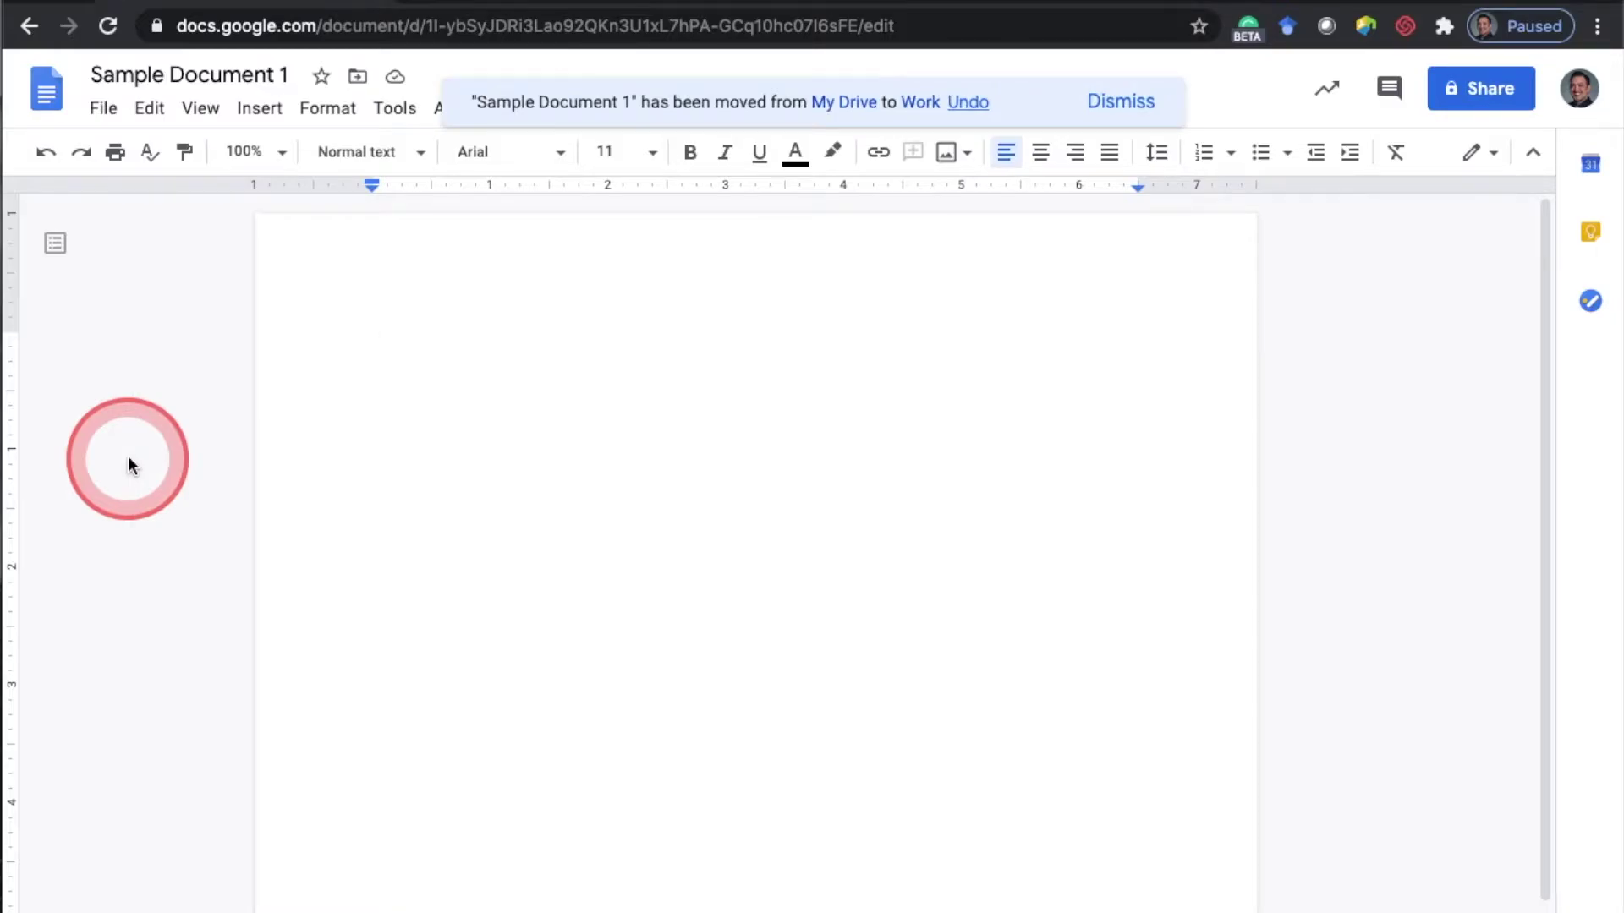
Step: Star Sample Document 1 and find it among the Starred files in Google Drive
left_click(322, 78)
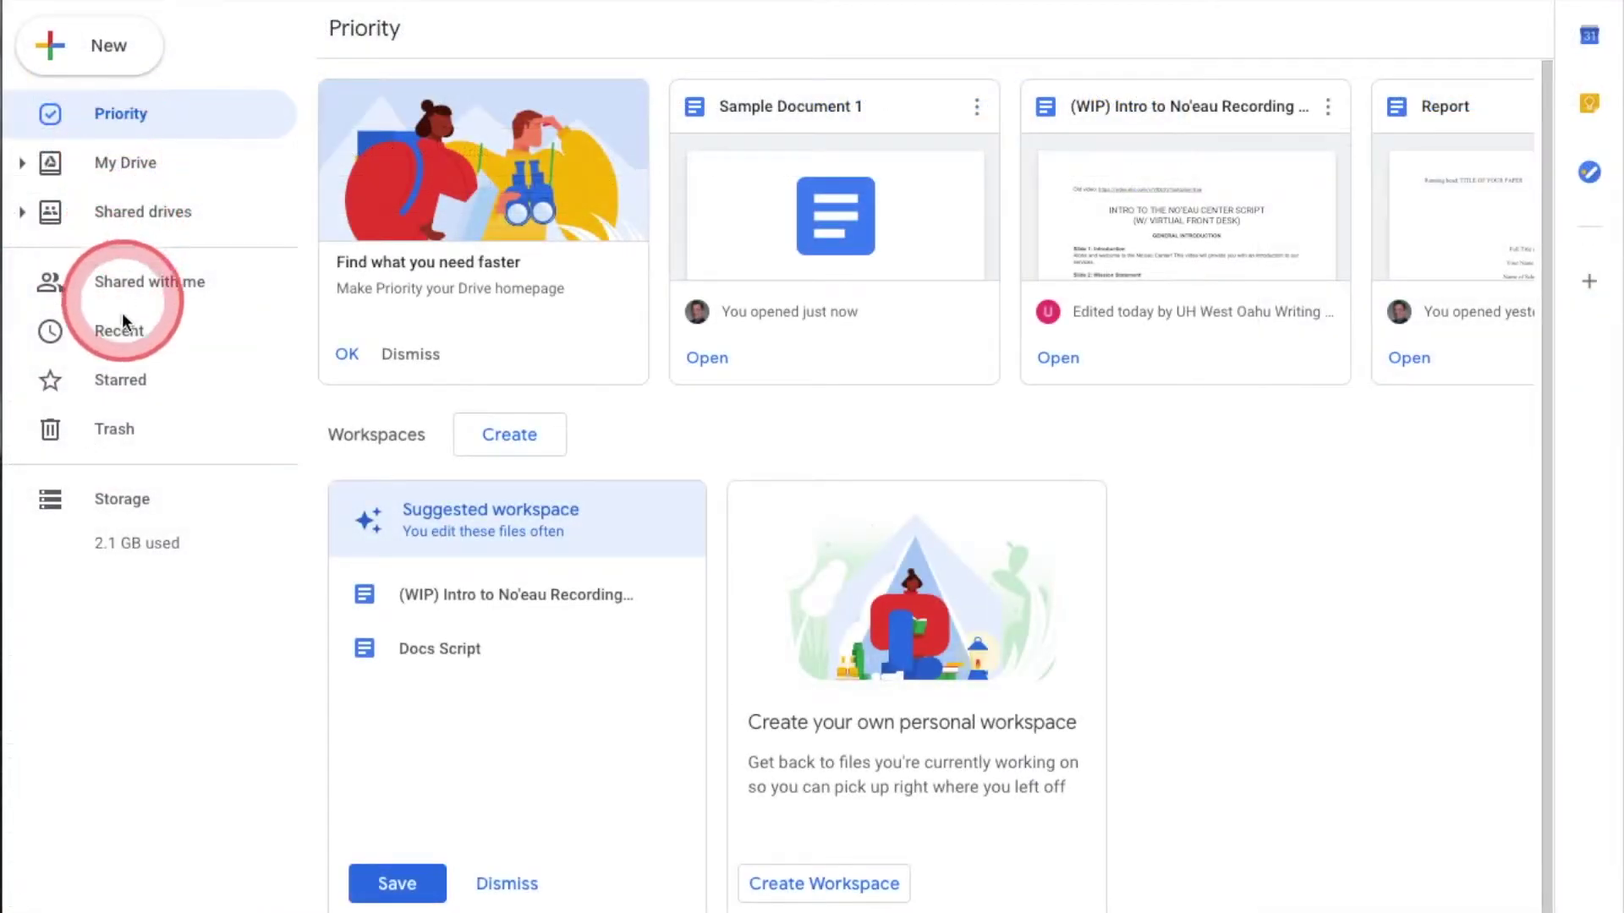
left_click(126, 382)
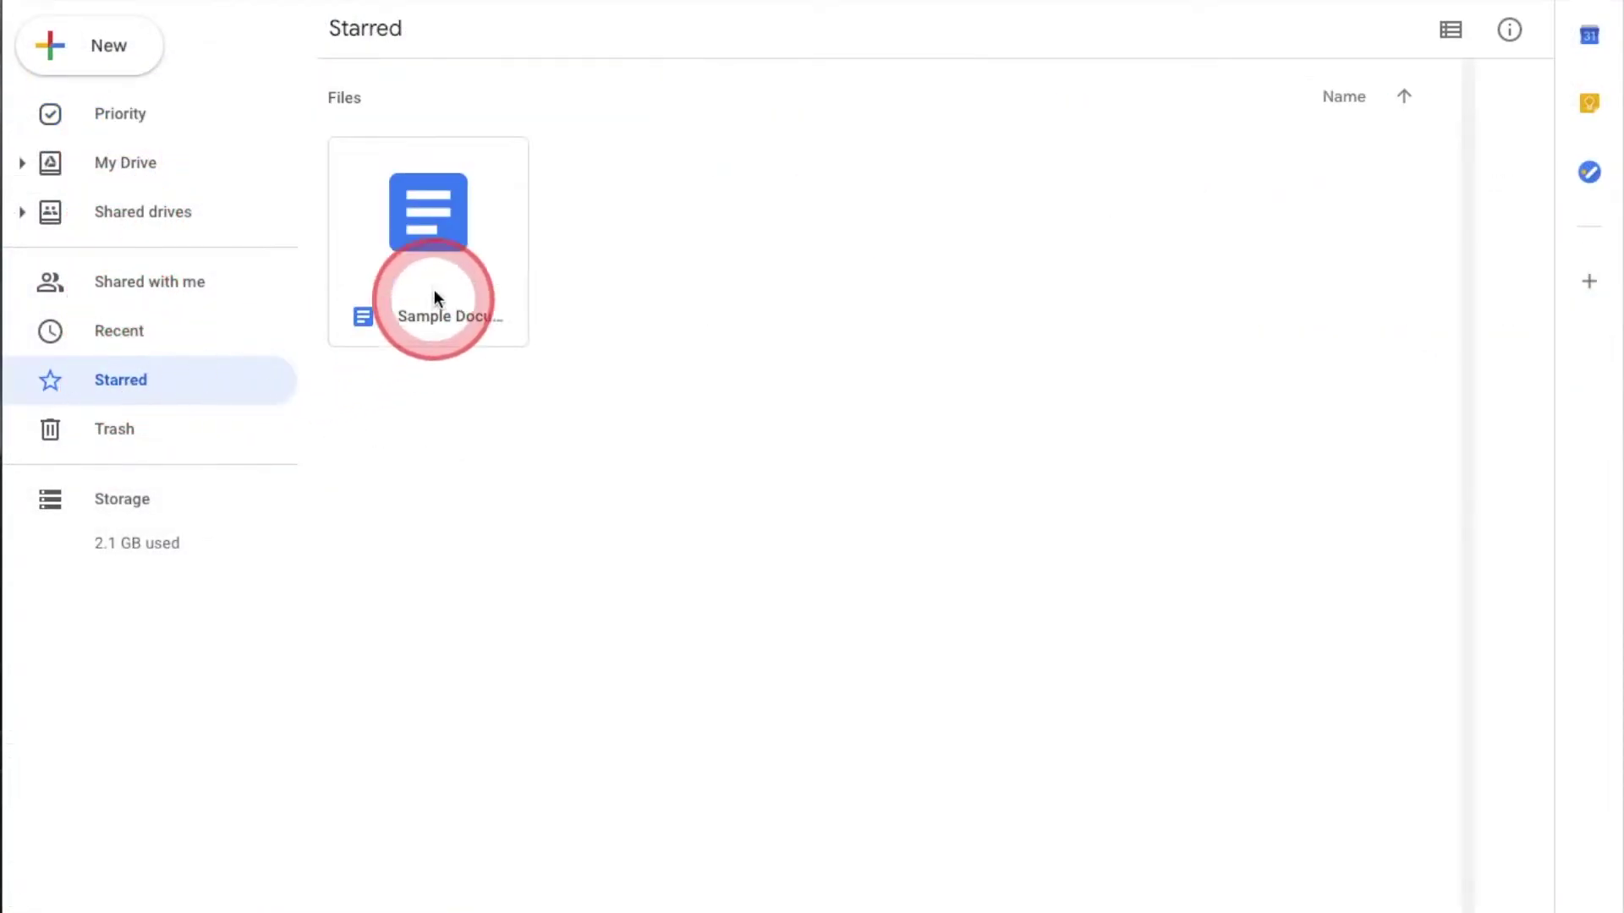
left_click(438, 327)
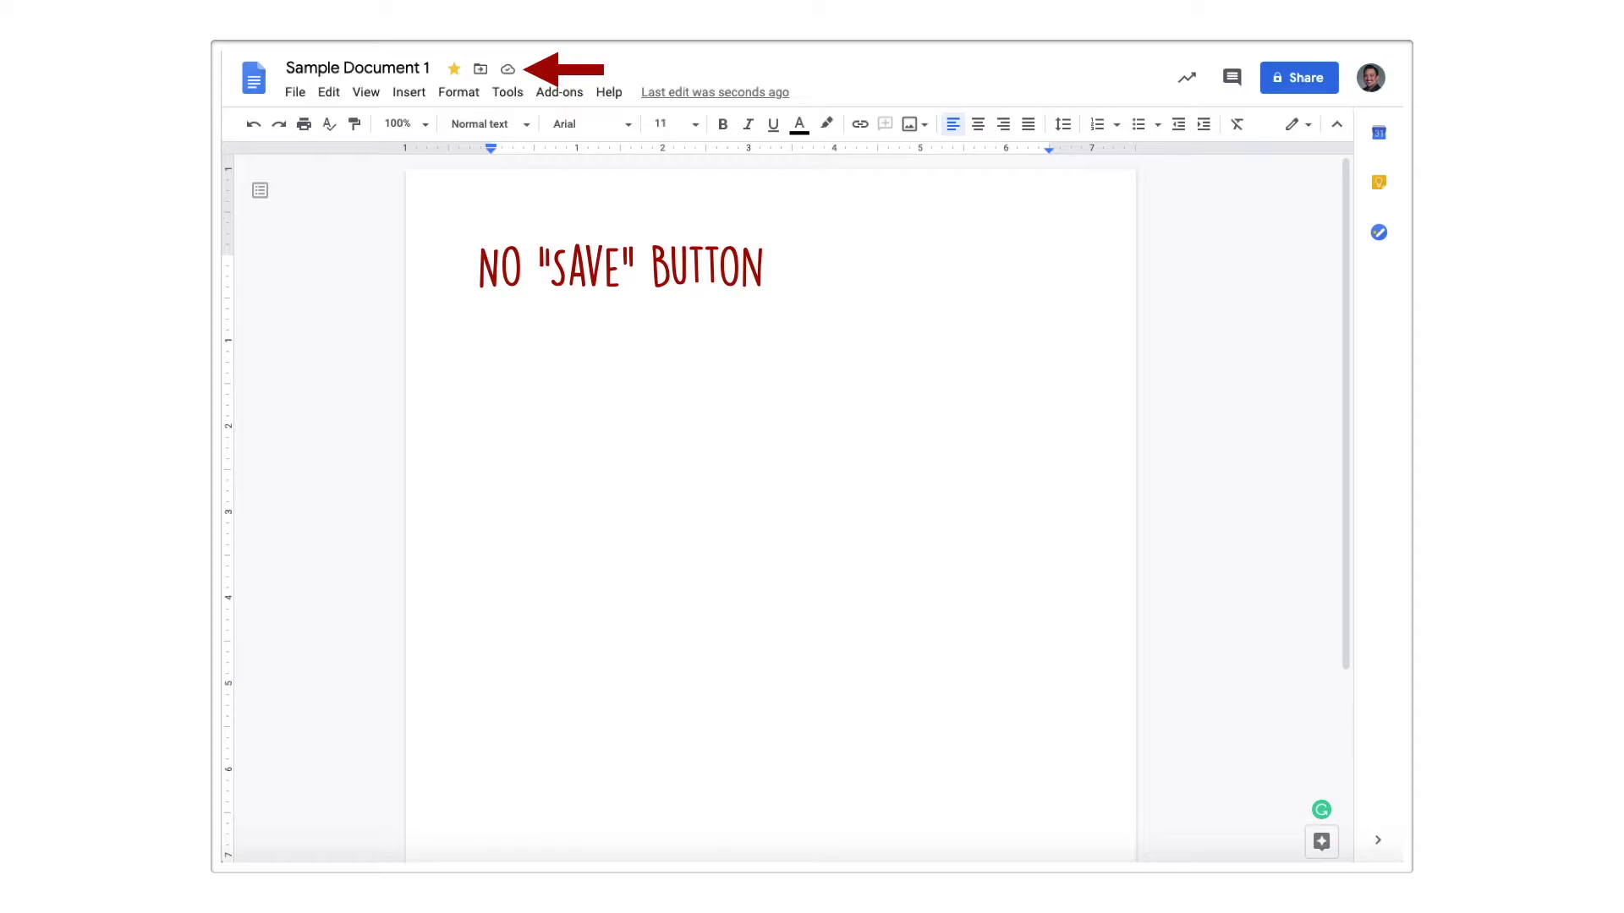
type("Any time you type or modify anything on the page")
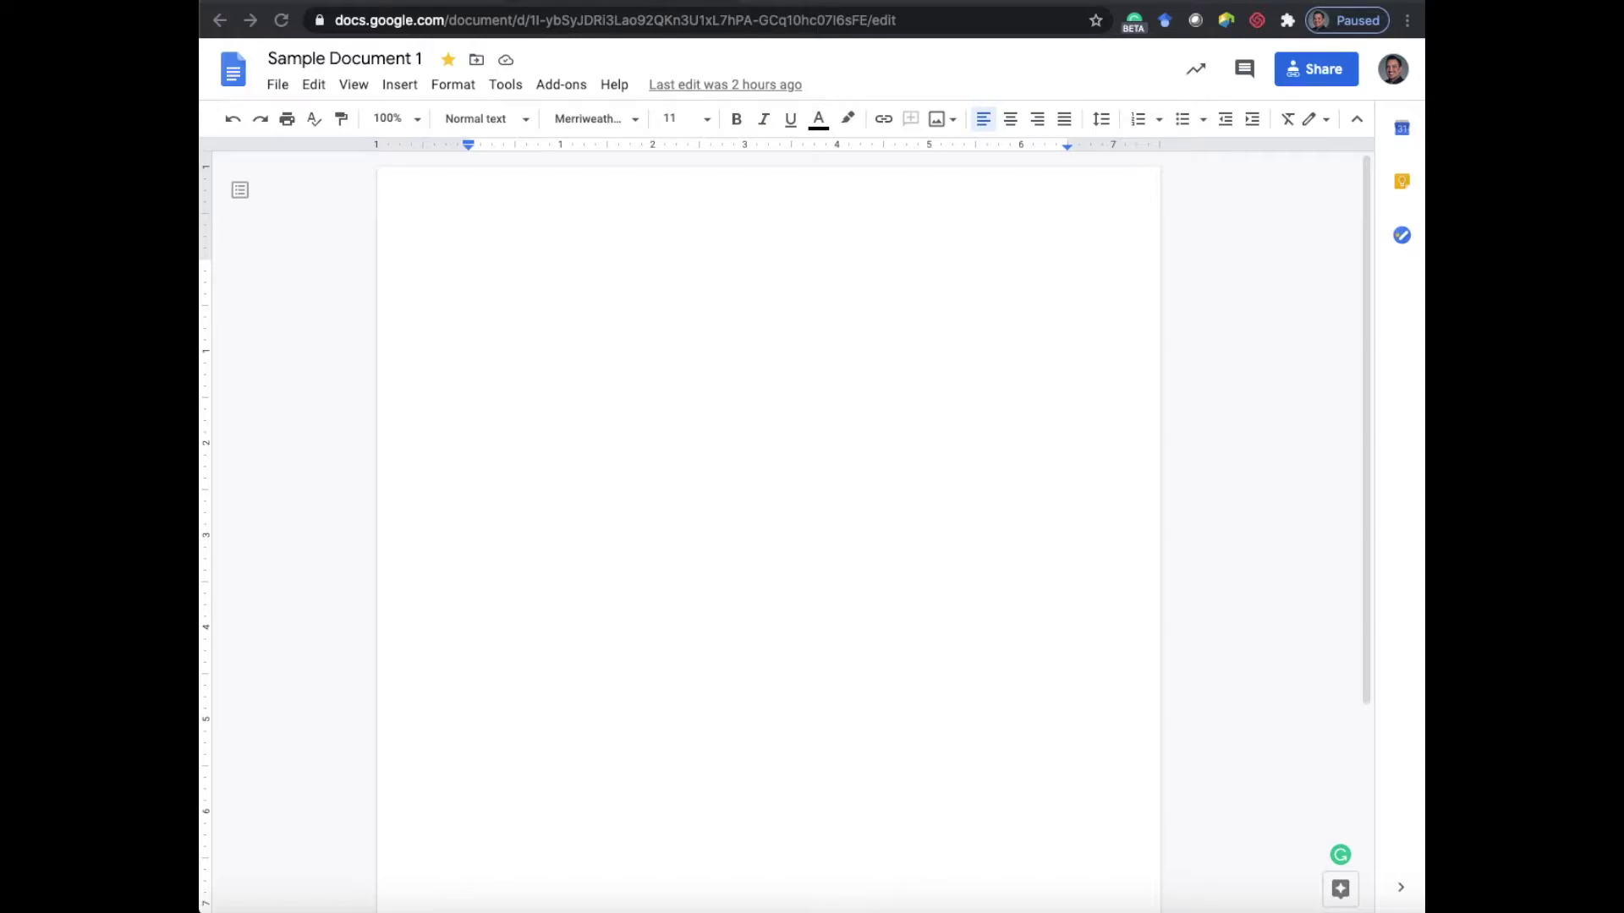
Step: Add the Nunito font from the additional fonts collection to the document and check its entry among the recent fonts
left_click(574, 123)
left_click(649, 157)
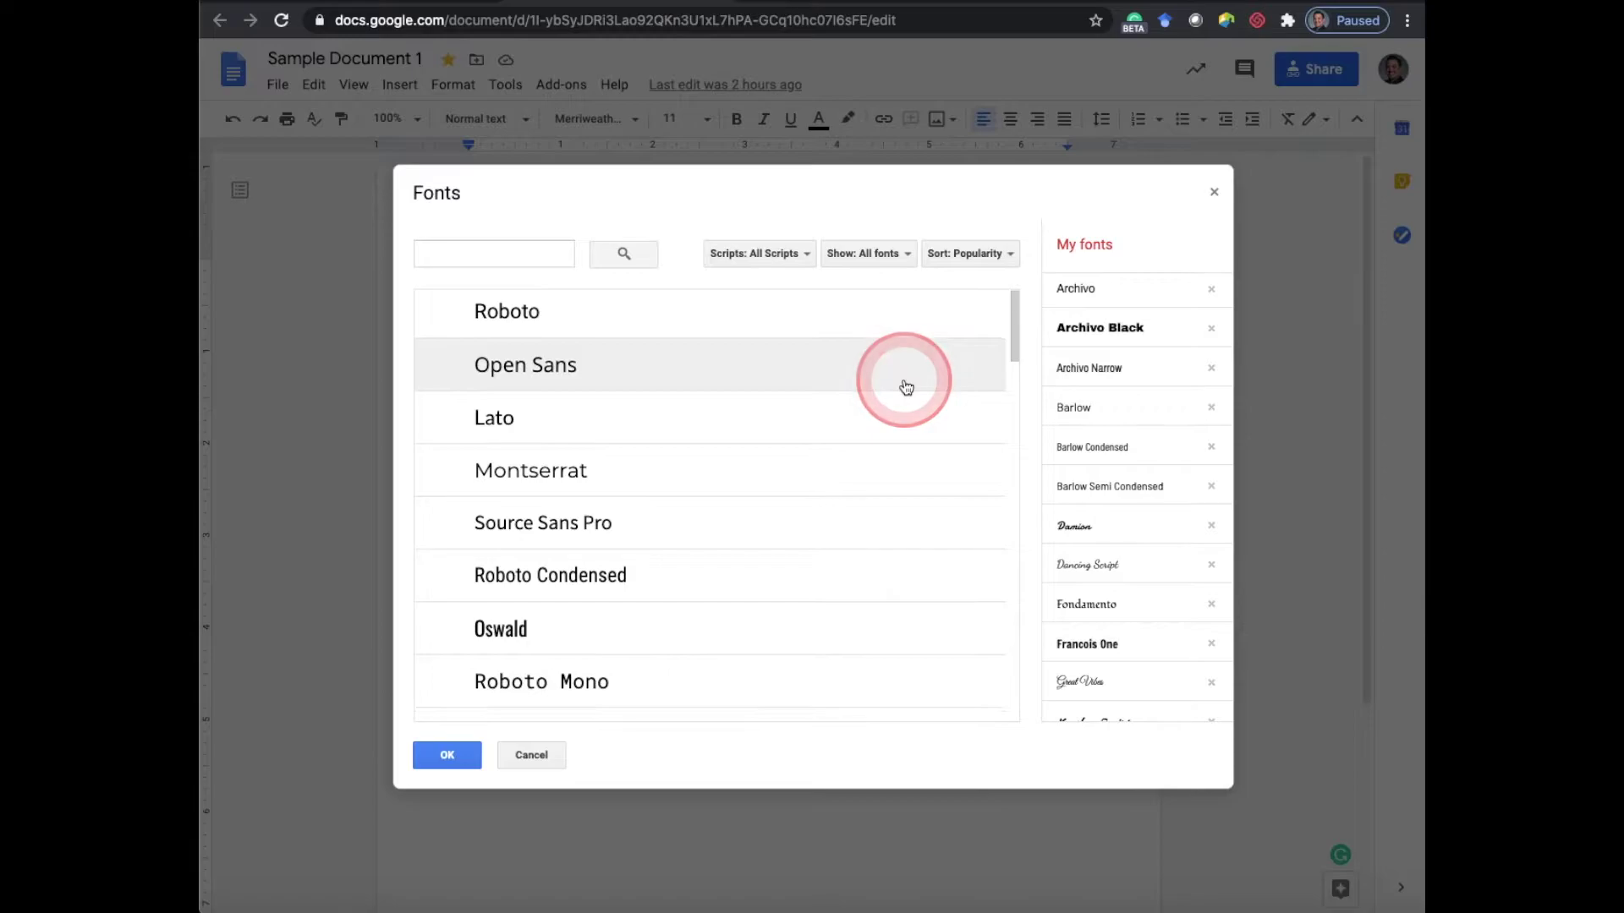
scroll(906, 387, "down", 5)
scroll(906, 388, "down", 3)
left_click(574, 614)
left_click(449, 754)
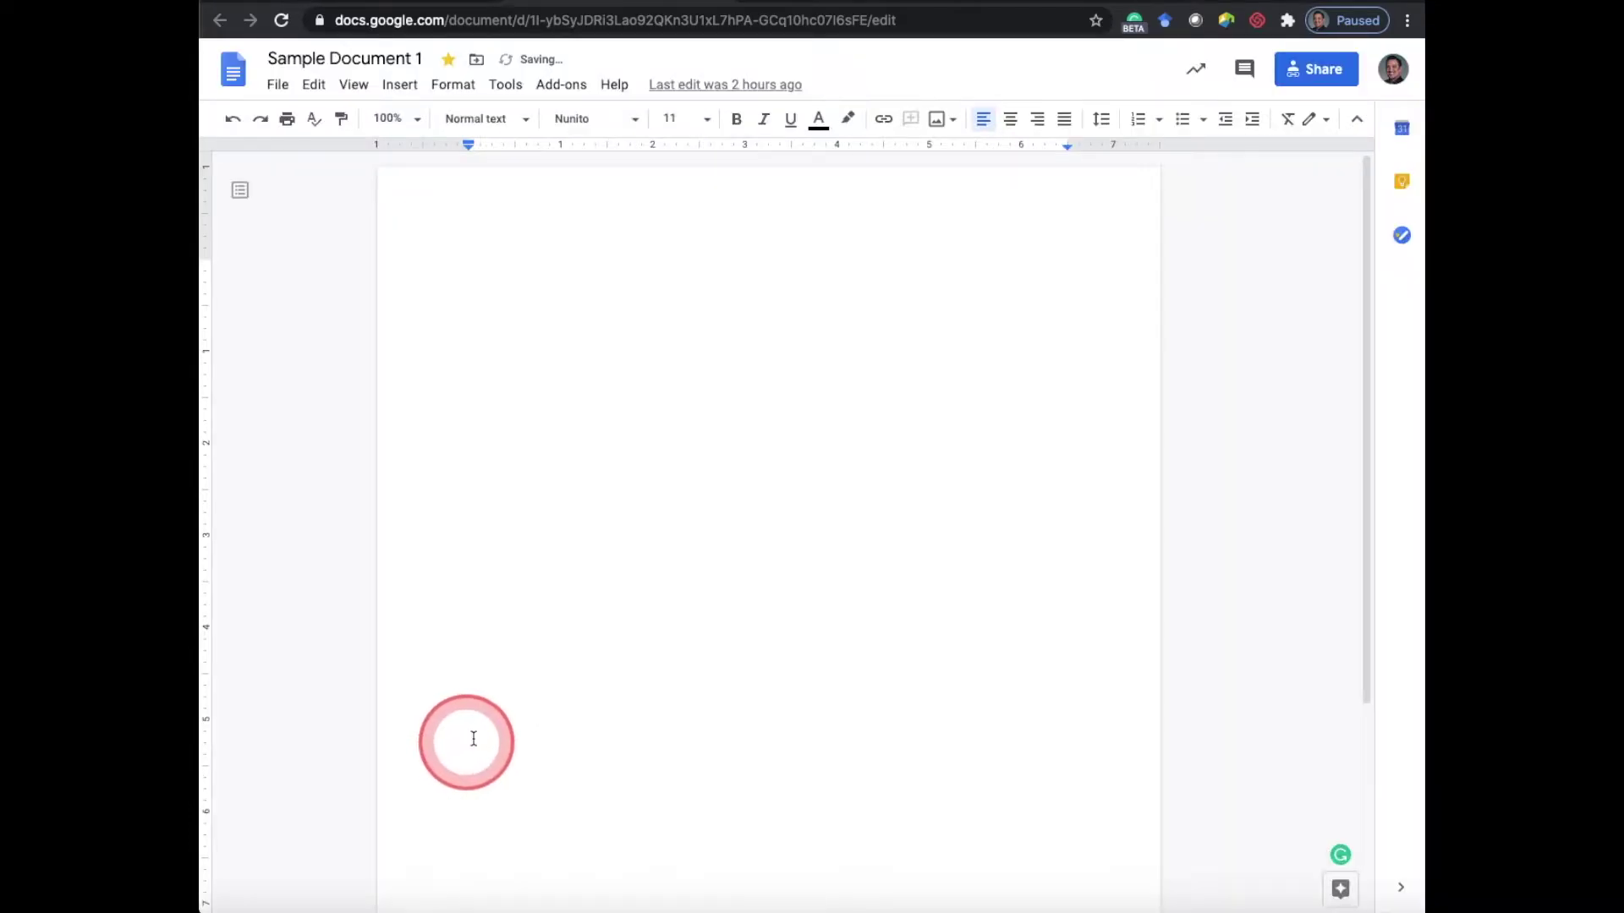
left_click(588, 119)
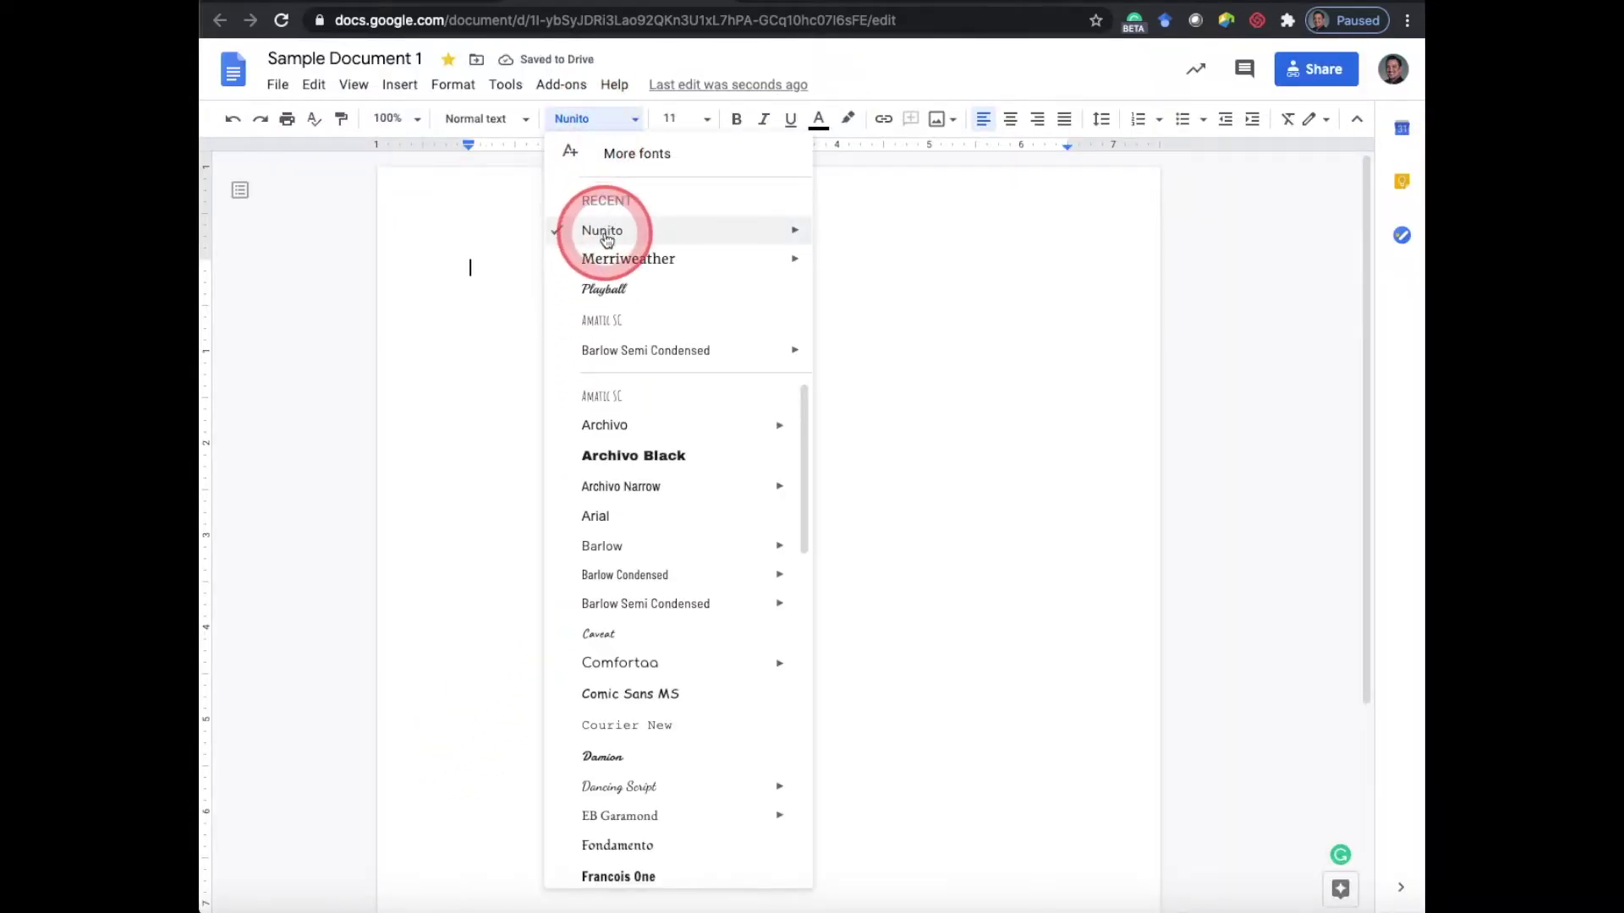
mouse_move(775, 236)
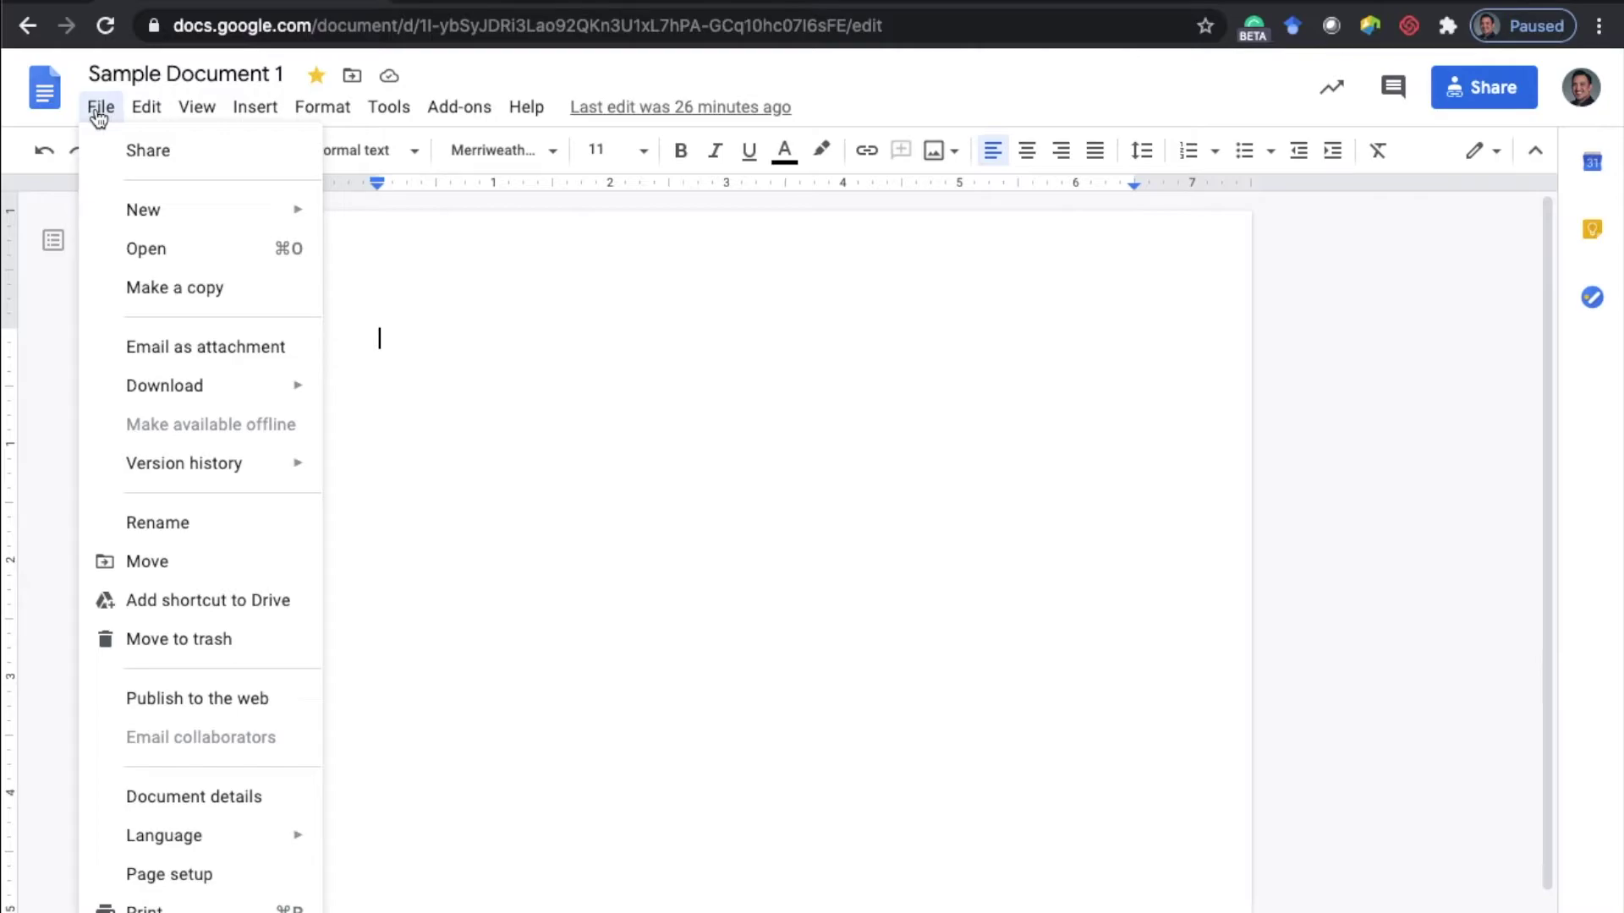
Step: Open the sharing settings of Sample Document 1 and add a suggested contact as recipient
left_click(133, 154)
left_click(137, 157)
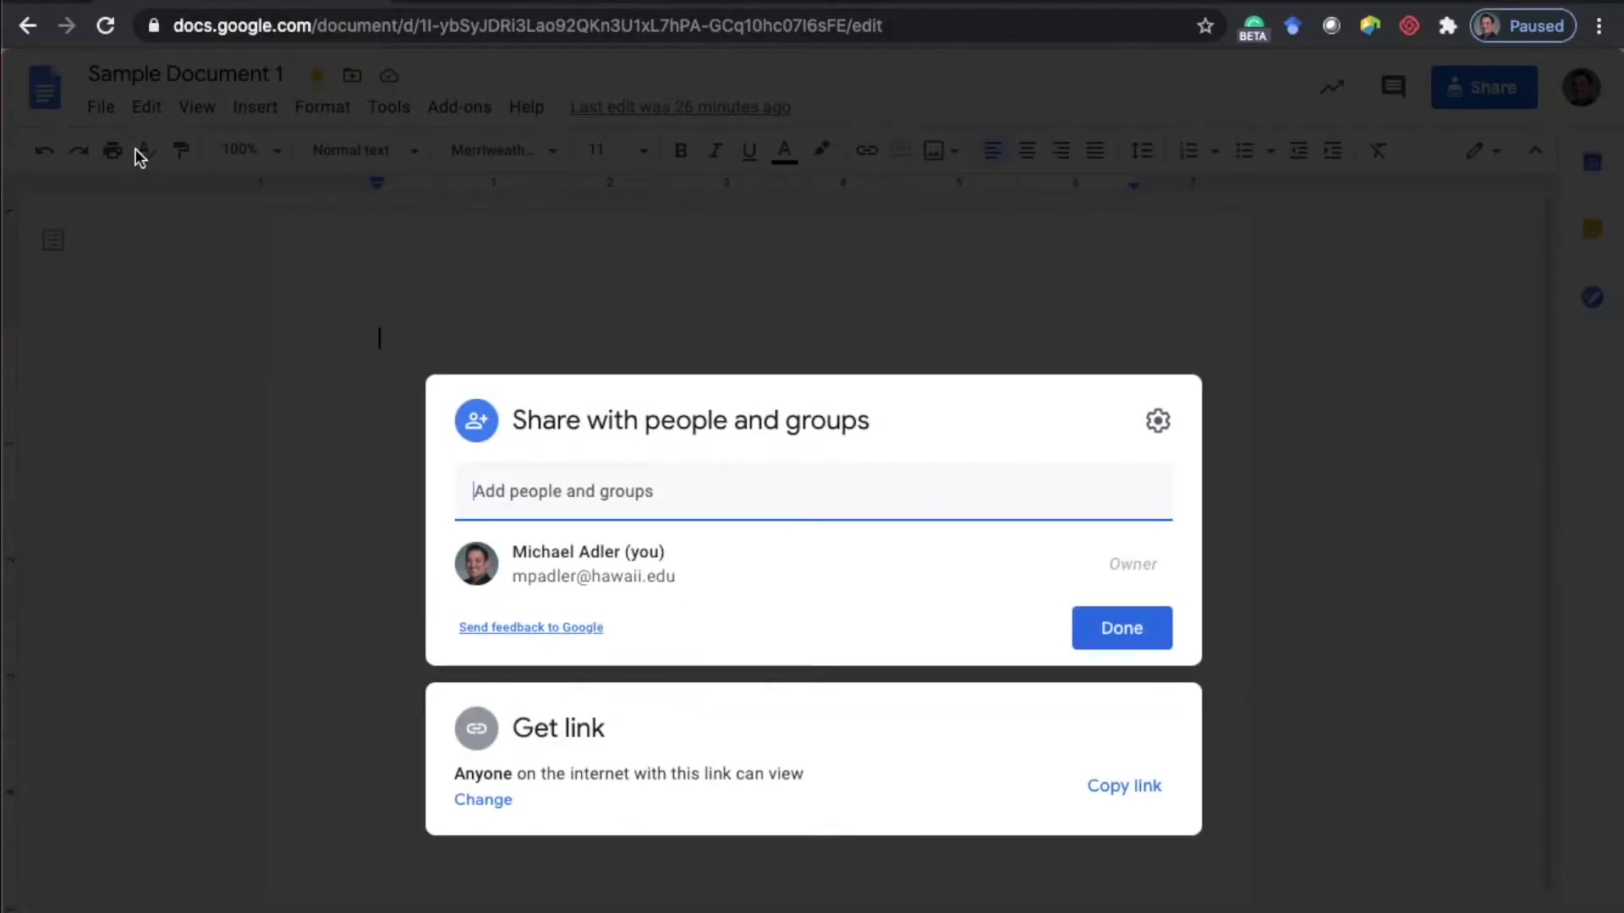
left_click(528, 491)
left_click(669, 492)
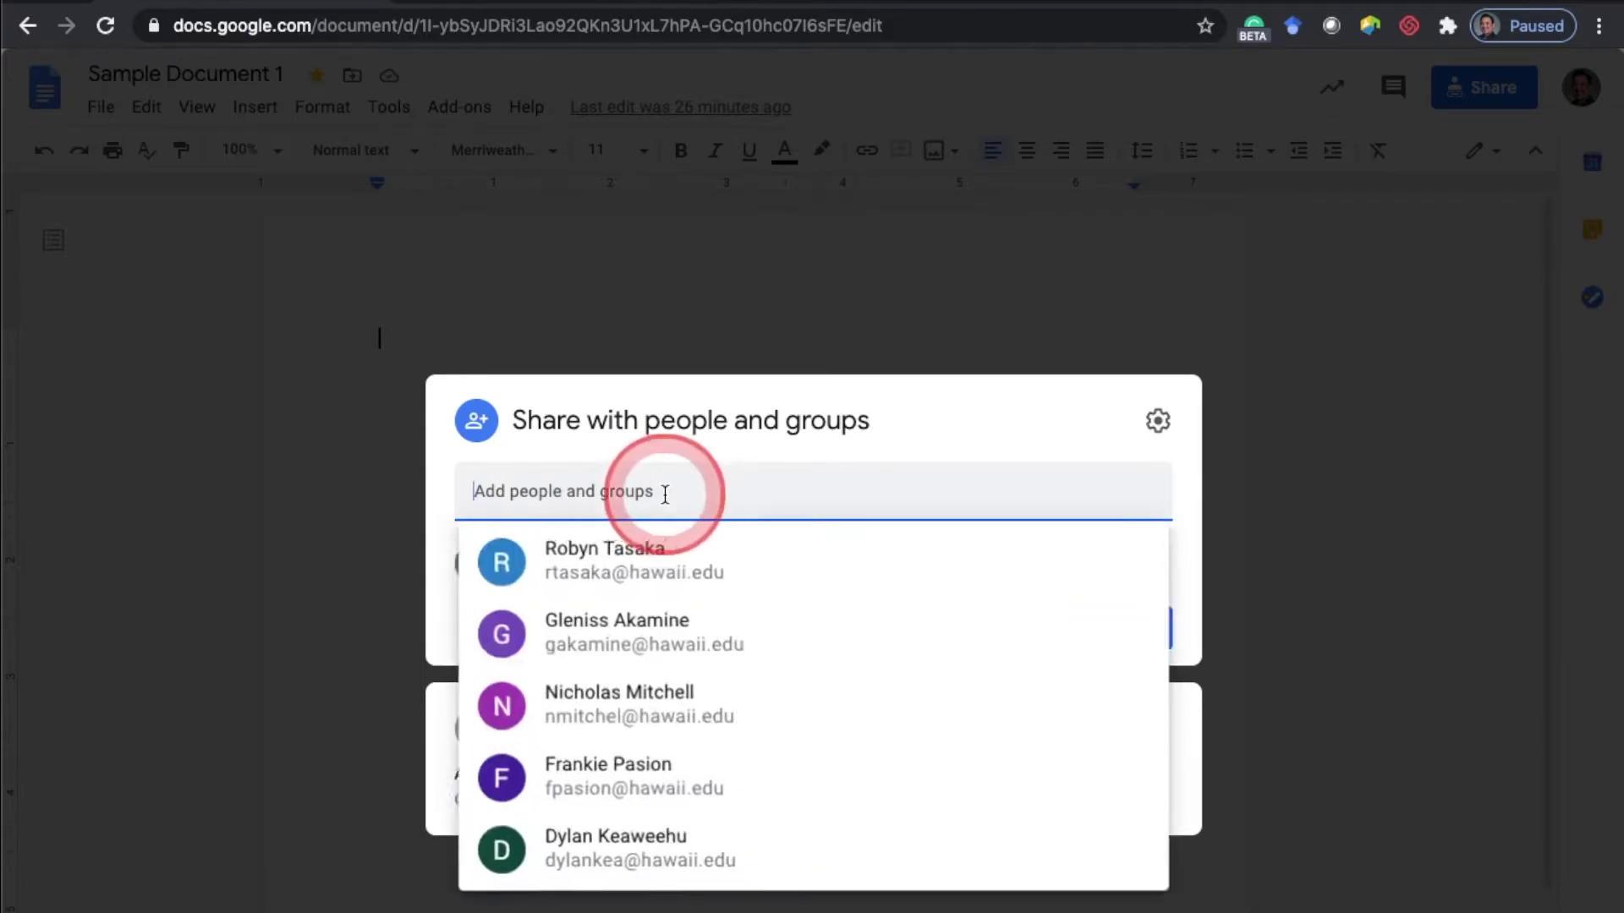
left_click(652, 692)
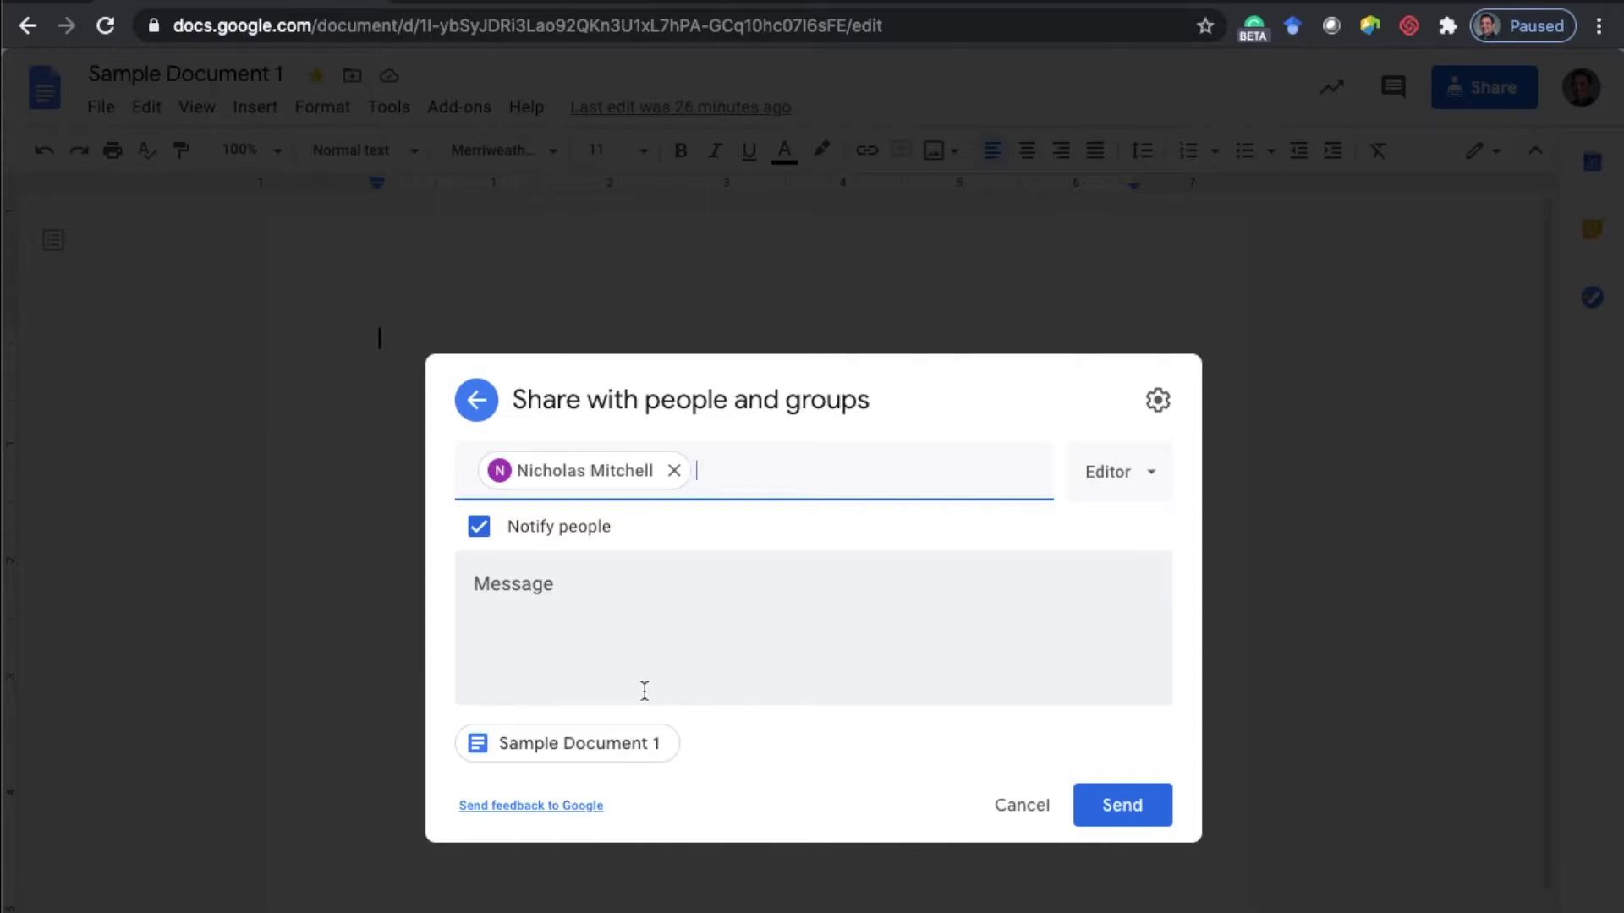
Step: Set the recipient's access level to Viewer and place the cursor in the share message
left_click(1105, 478)
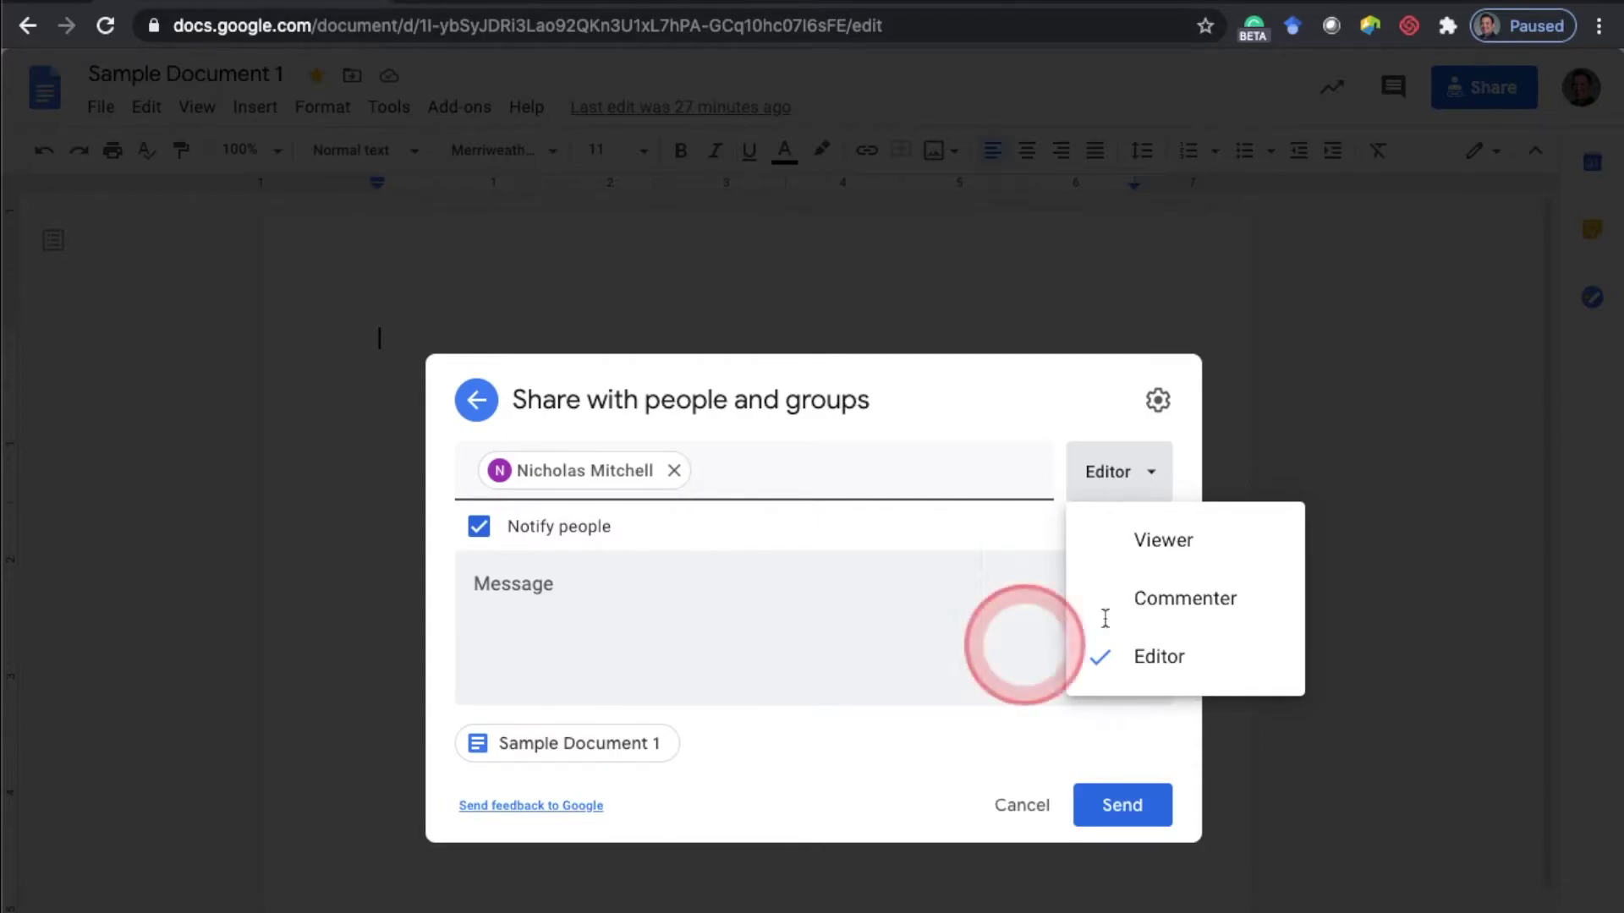
left_click(1131, 562)
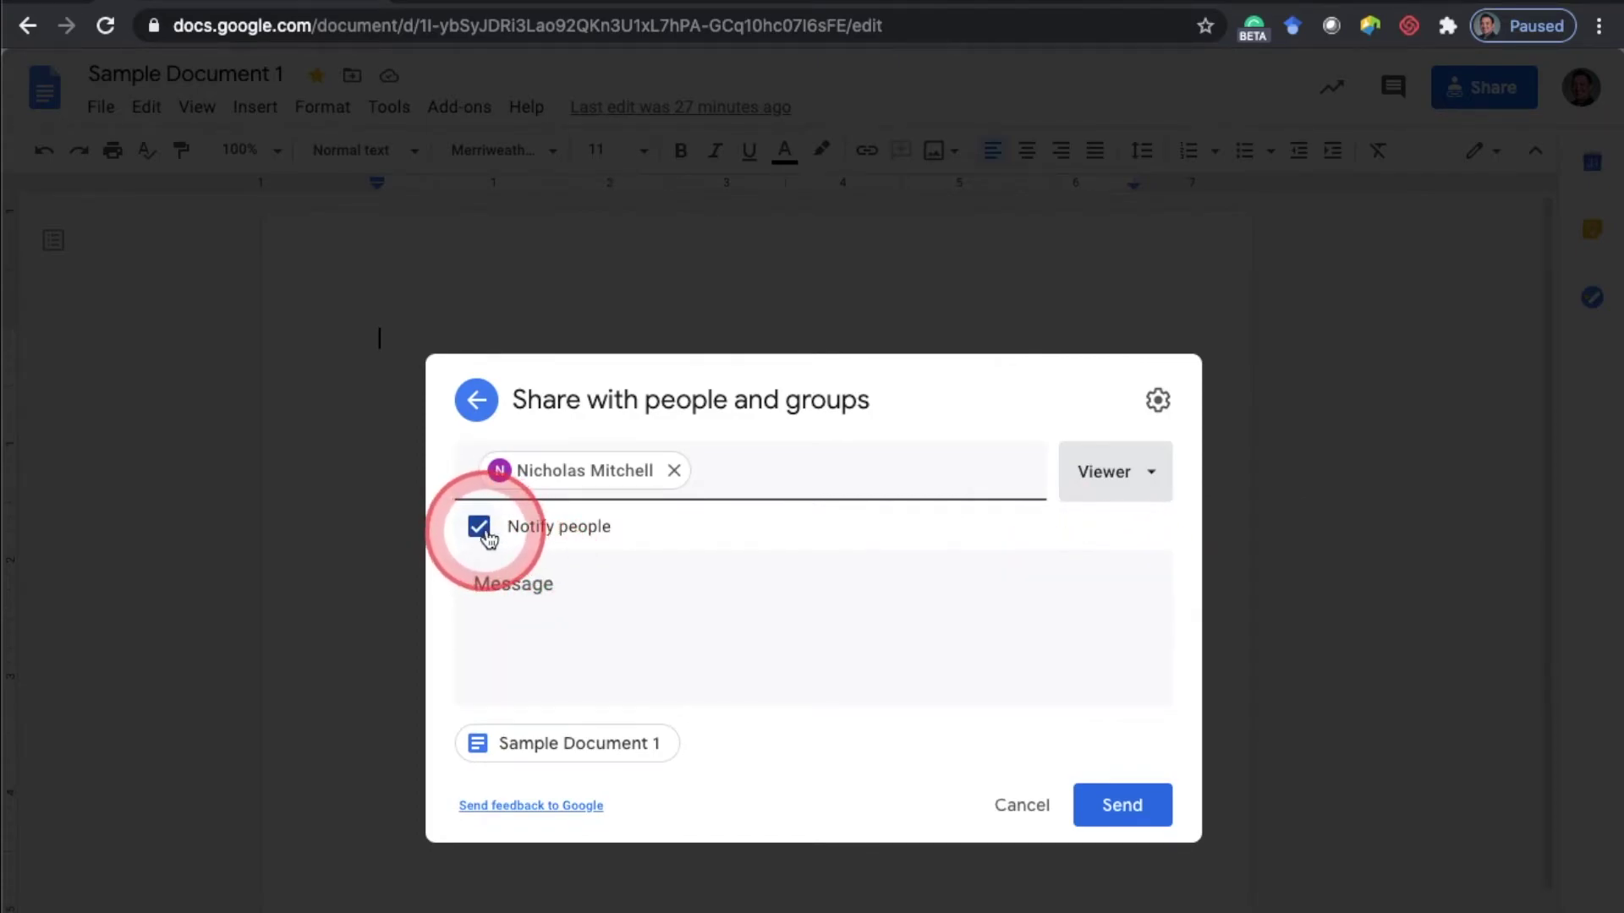
left_click(472, 578)
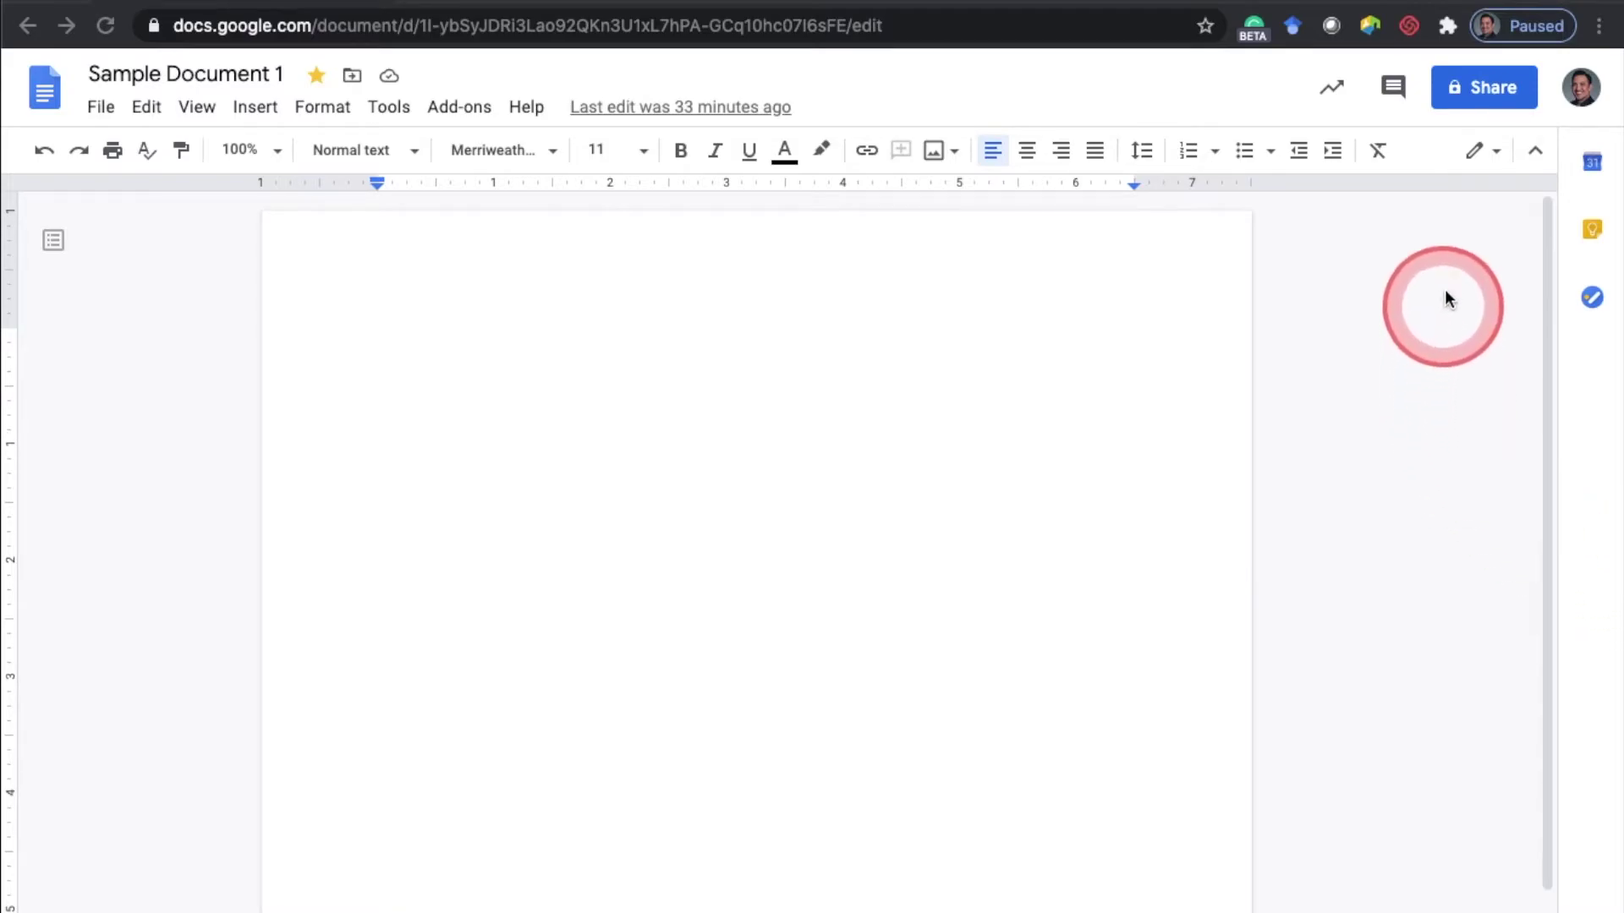
Step: Open the sharing settings of Sample Document 1 and set link access to University of Hawaii, then to Anyone with the link
left_click(1480, 97)
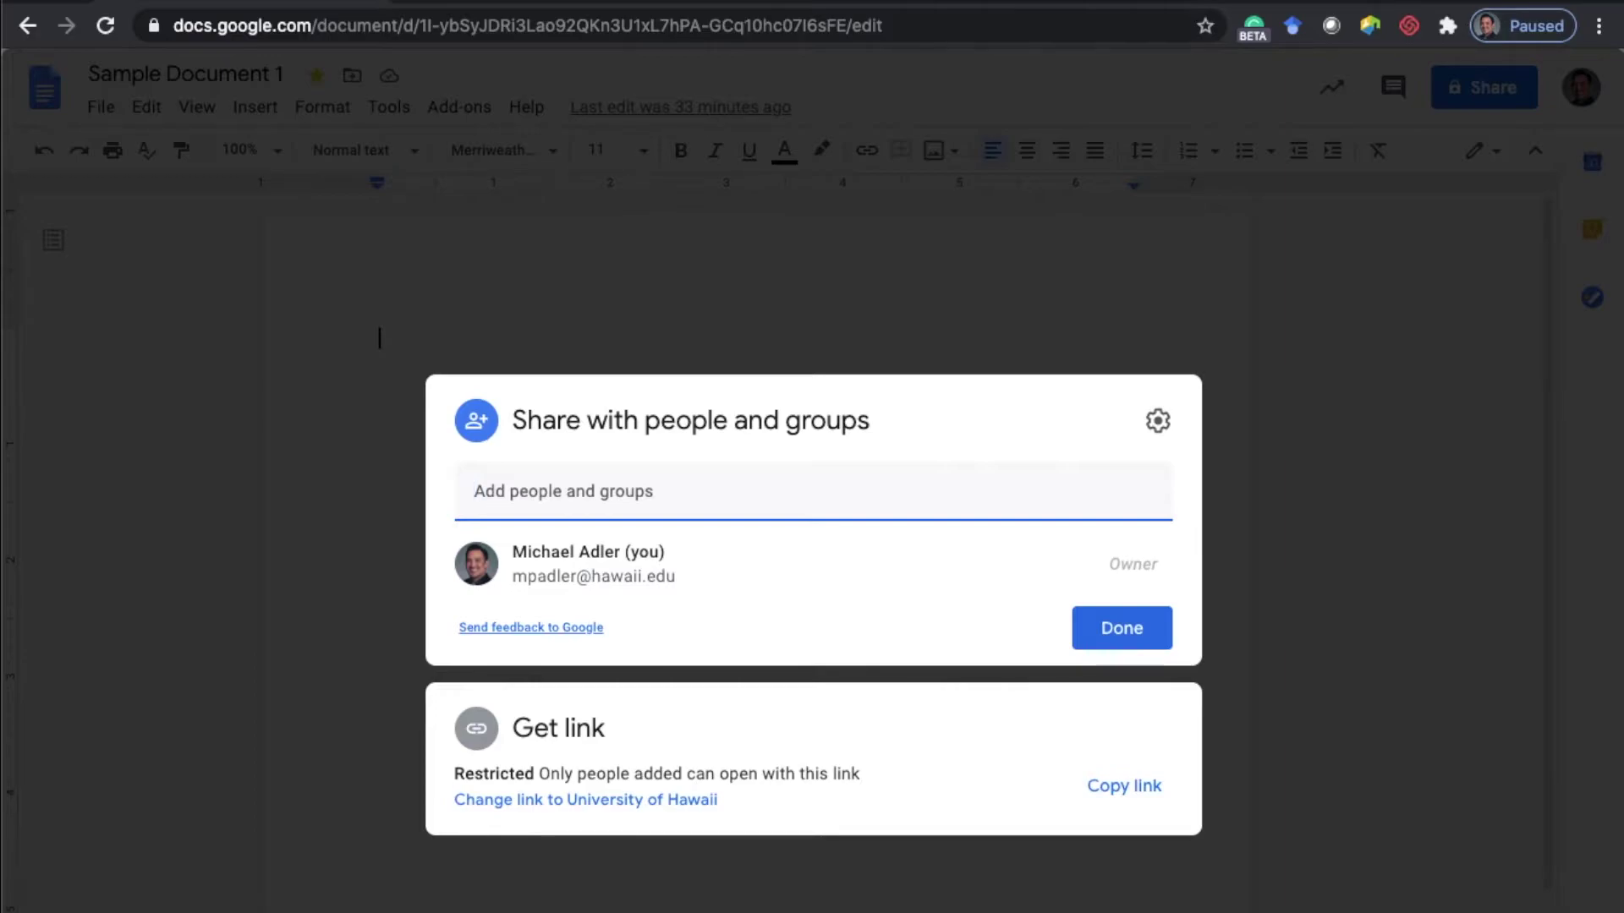
left_click(526, 804)
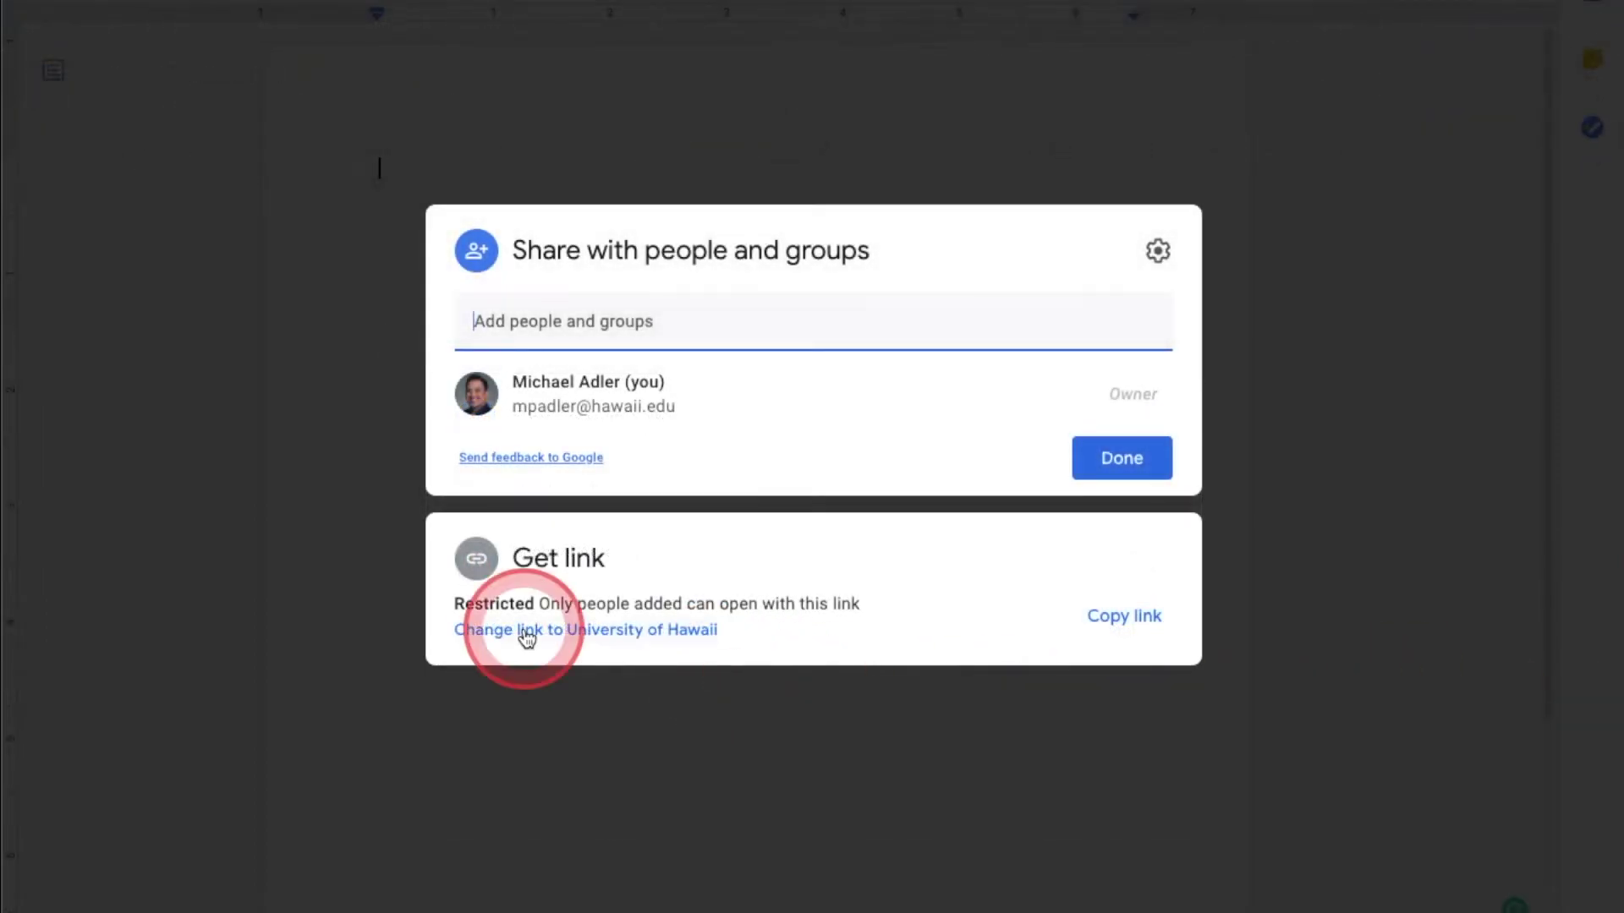
left_click(473, 634)
left_click(557, 542)
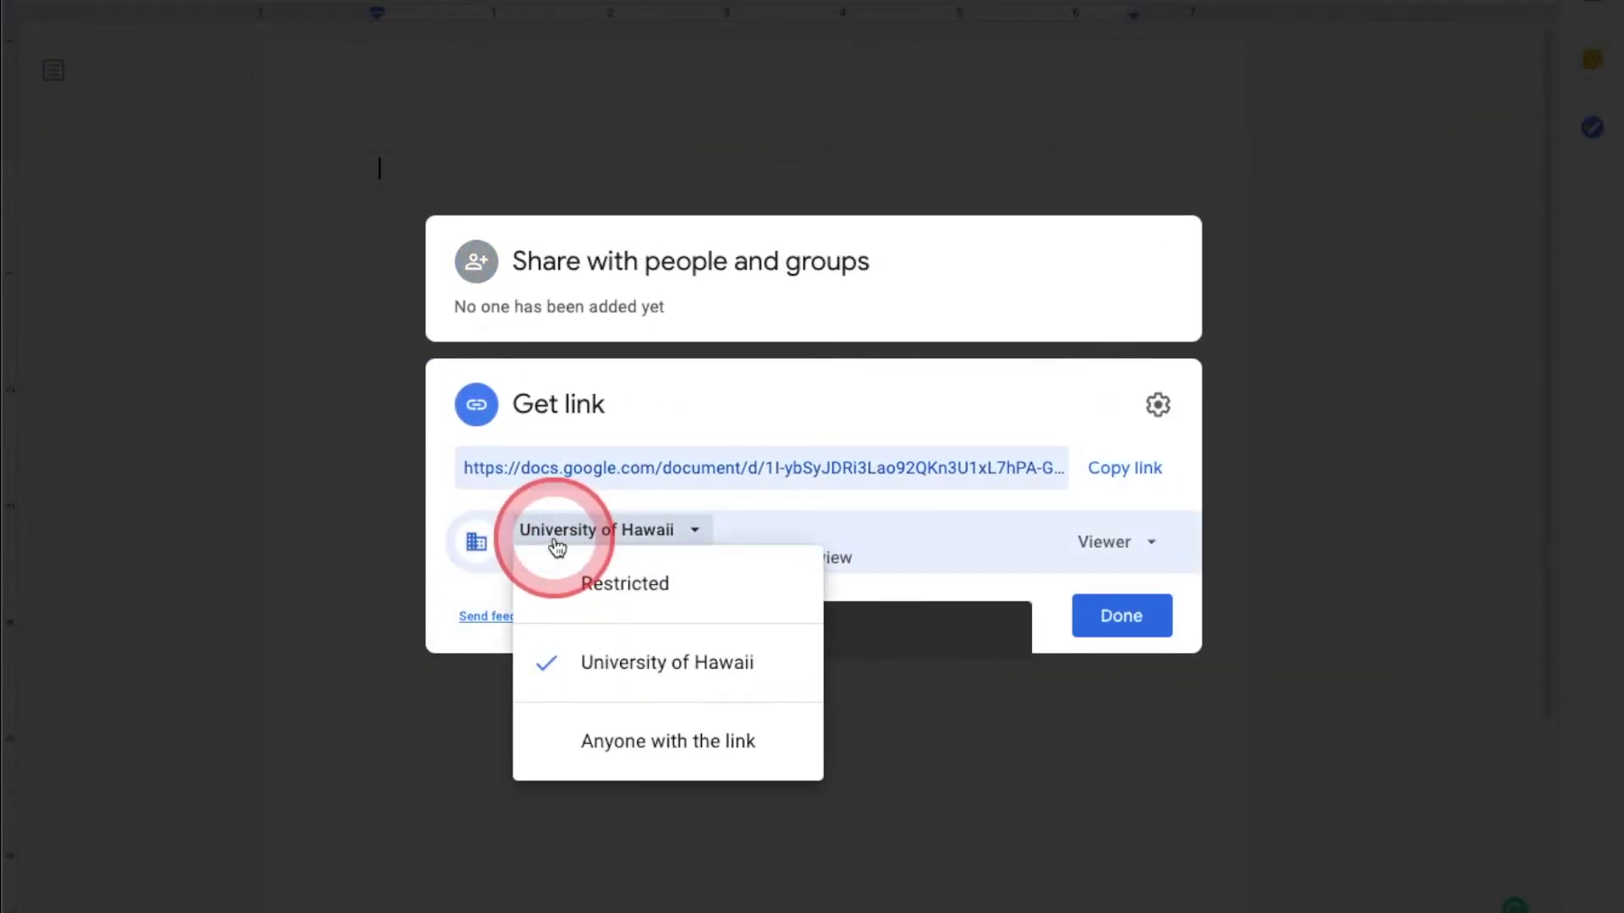
left_click(615, 744)
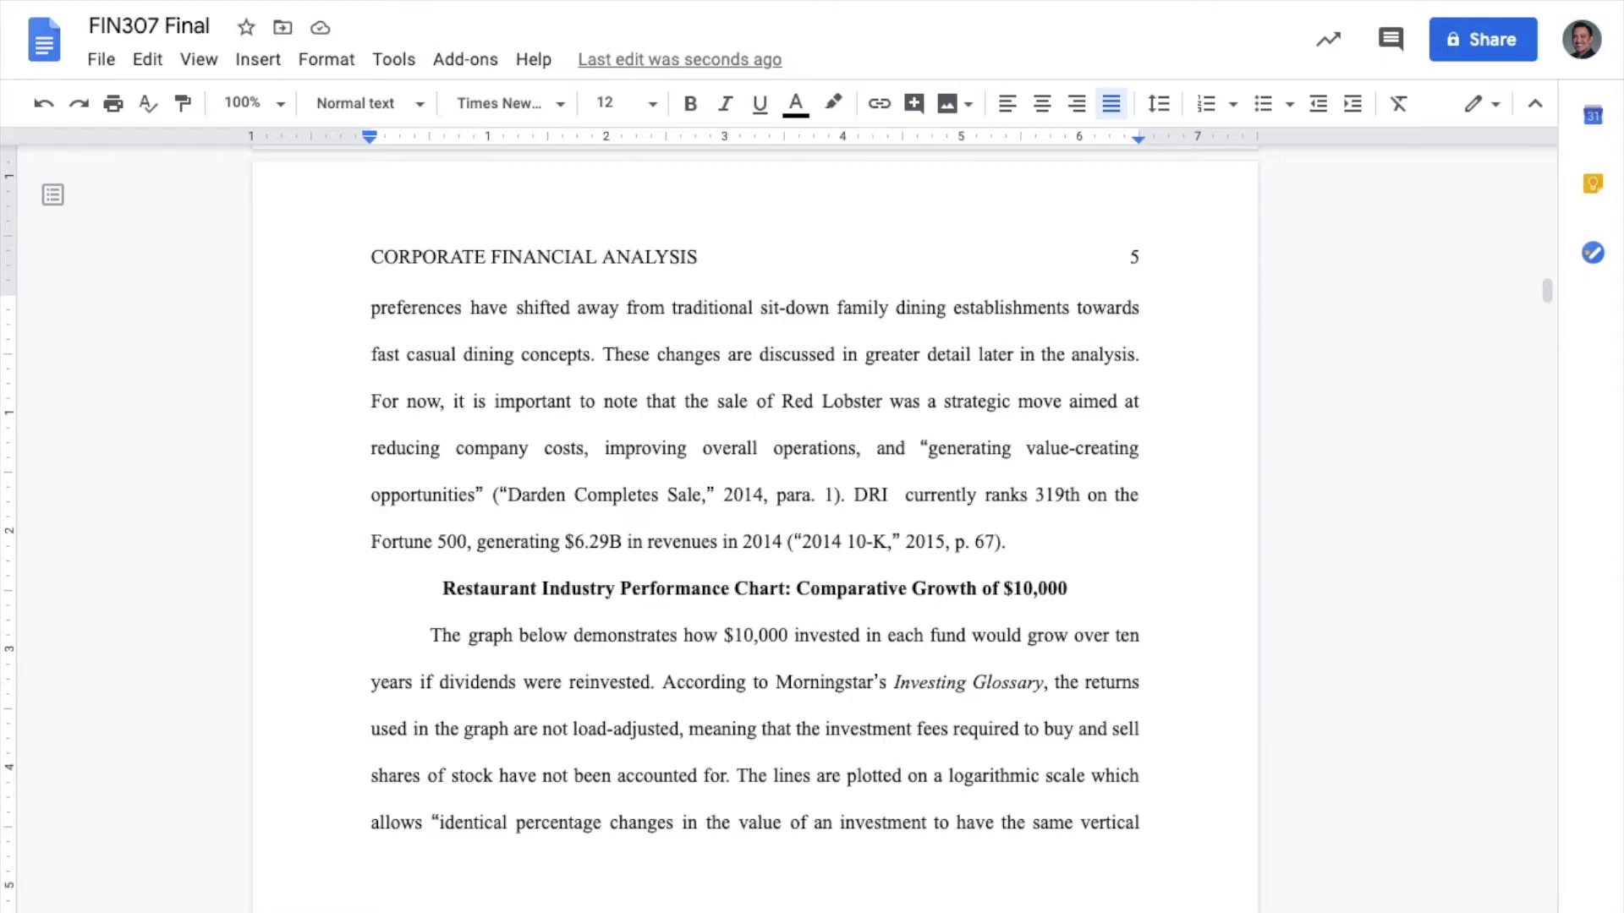
Step: Look through the file options of the FIN307 Final document
left_click(101, 64)
mouse_move(152, 304)
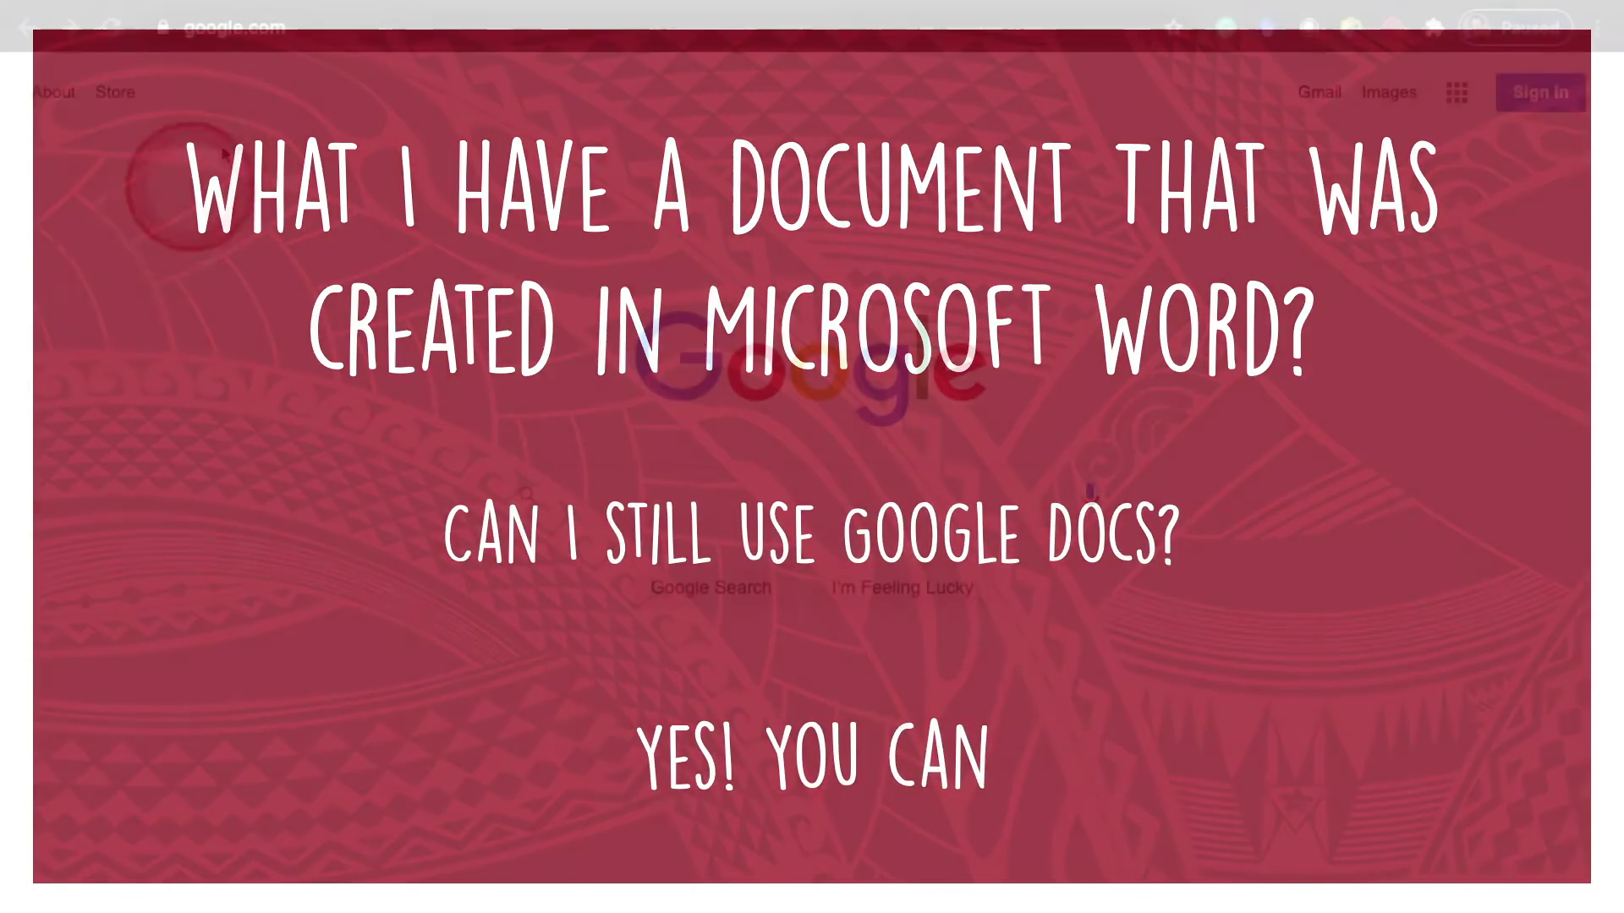
Step: Go to drive.google.com from the Google home page
double_click(295, 34)
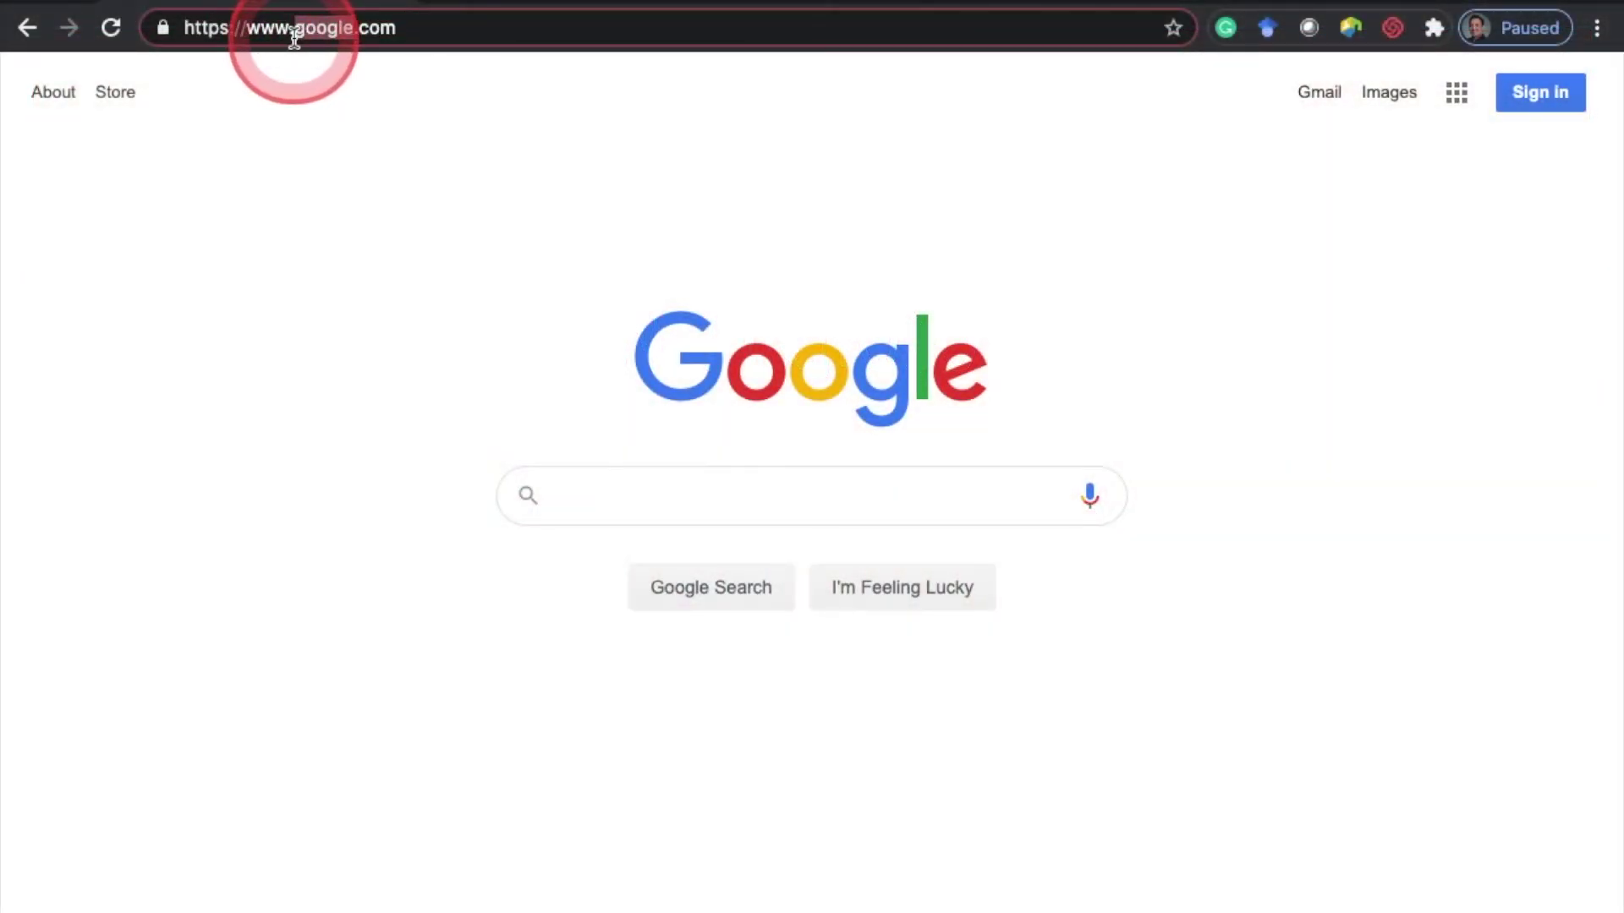
left_click(294, 34)
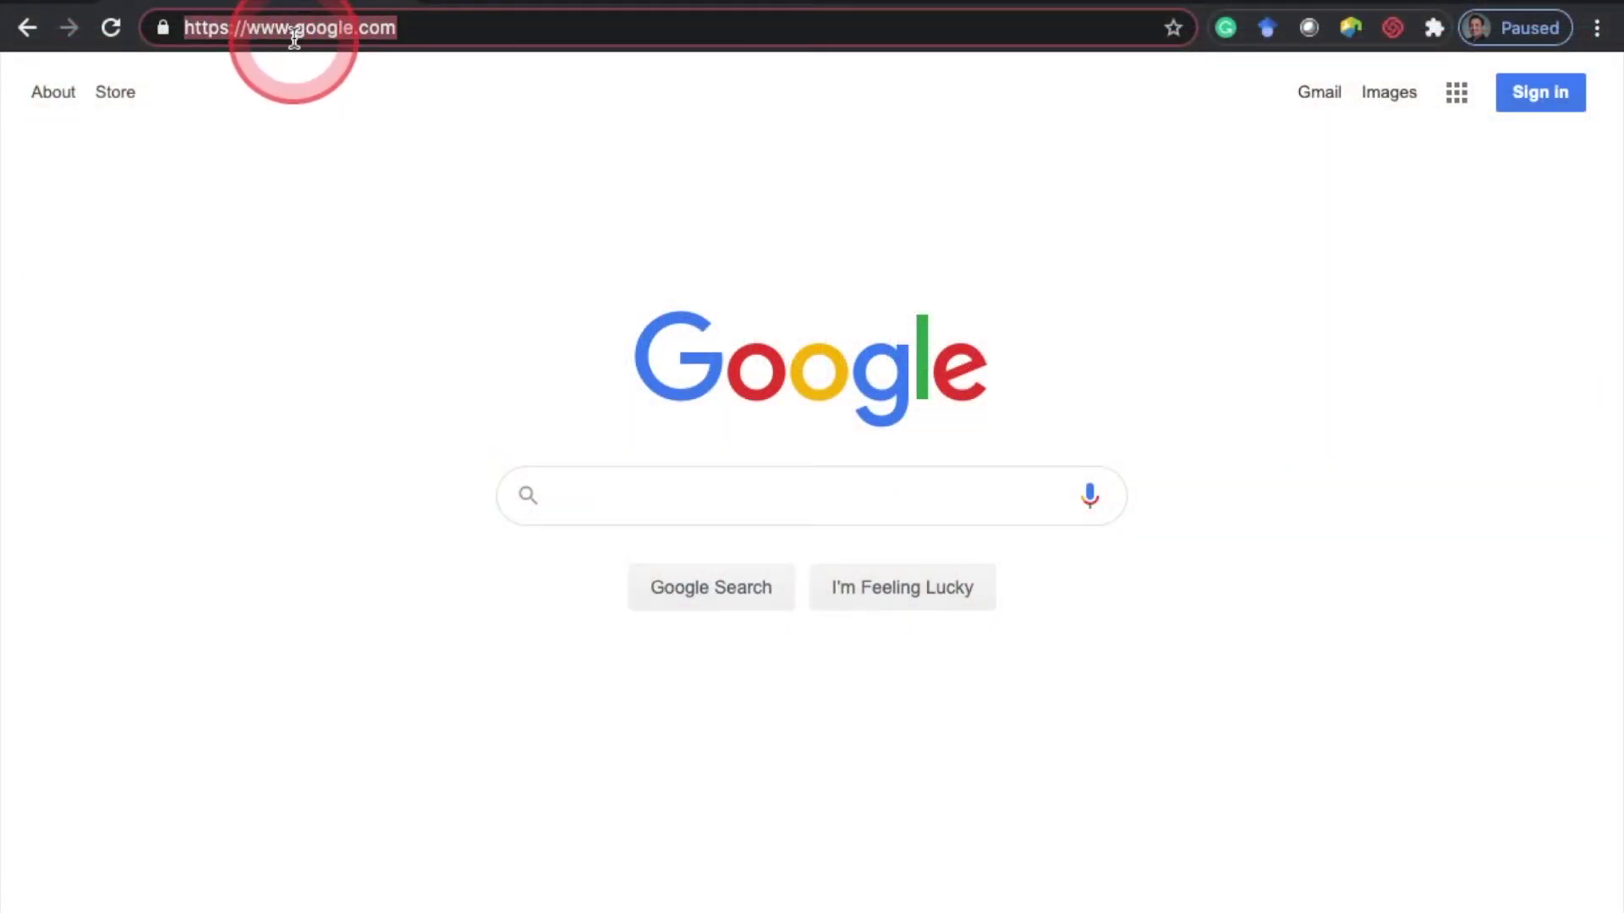
type("drive.google")
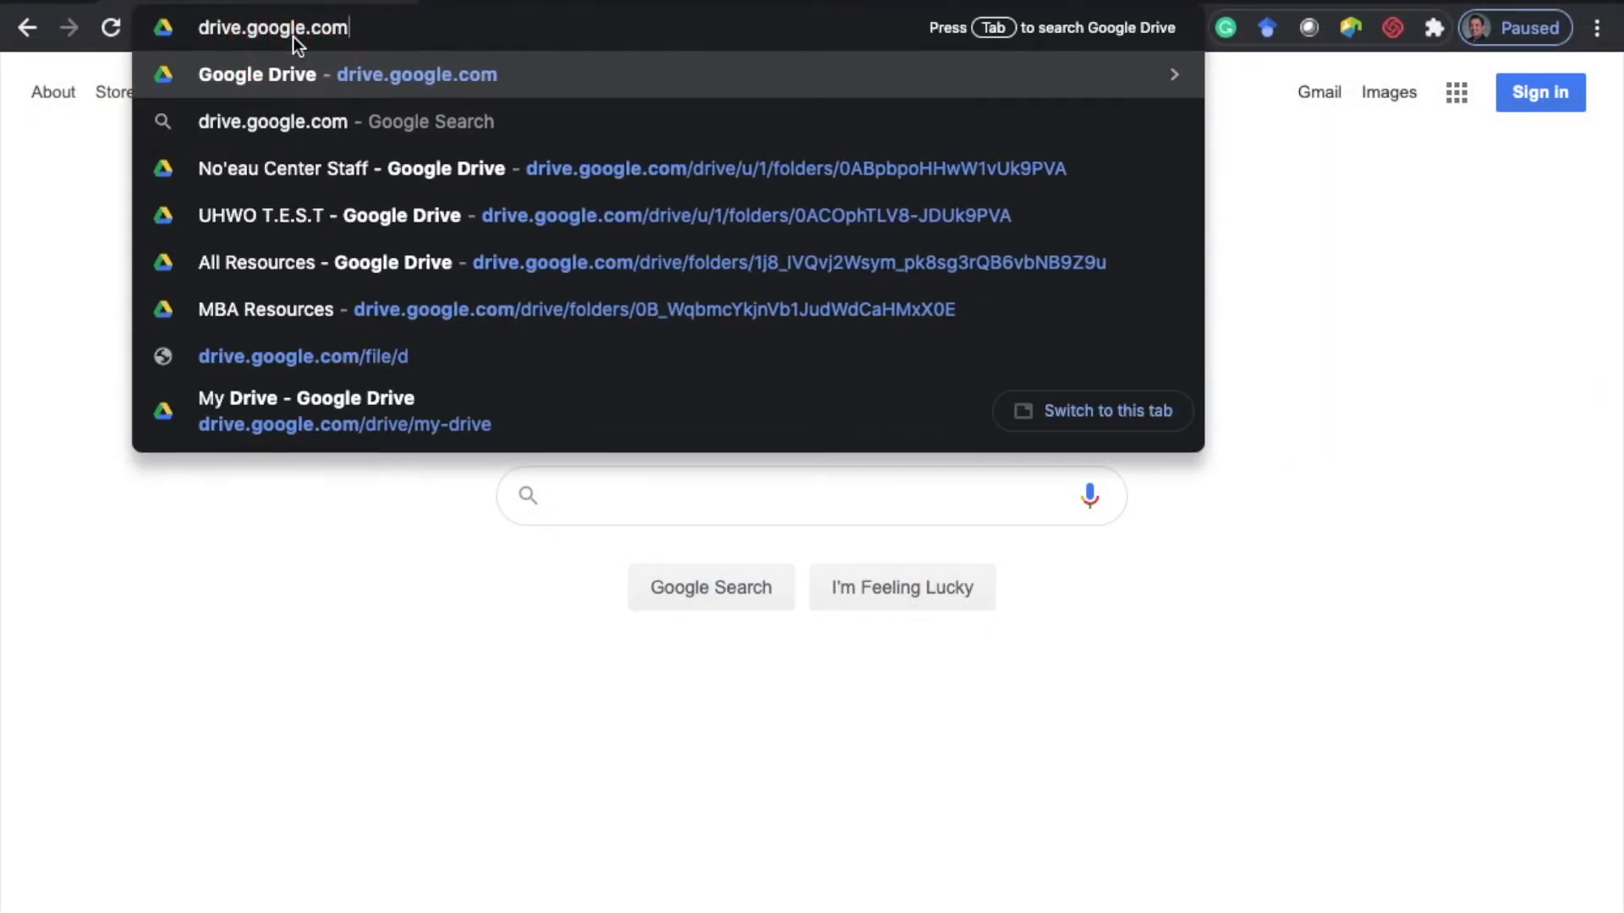
key("Return")
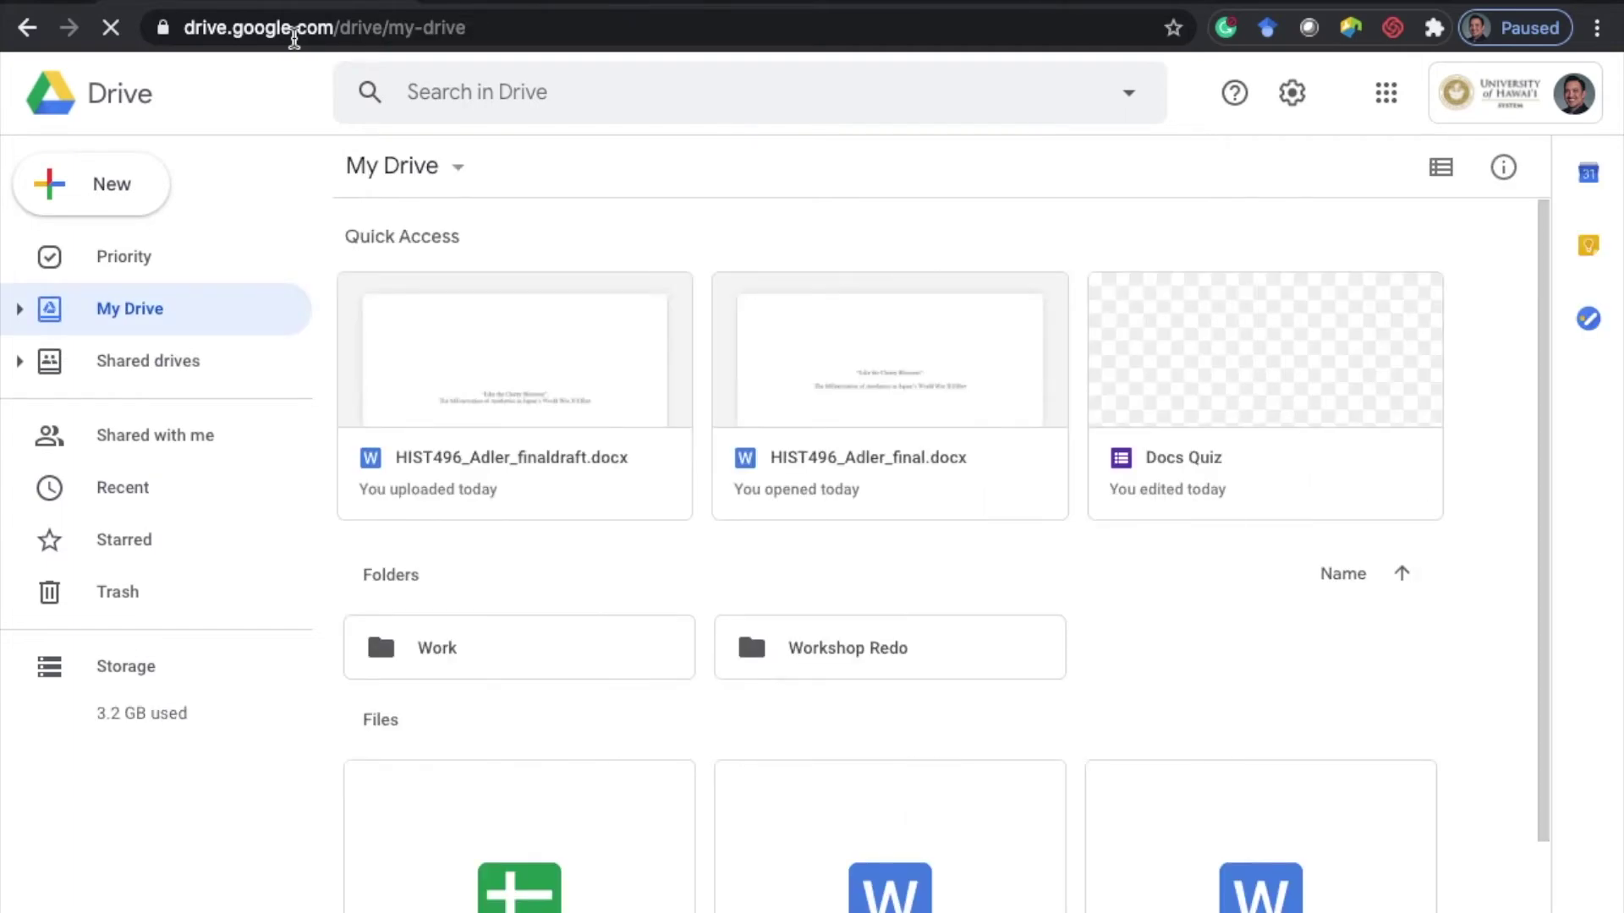
Step: Upload the file BUSA490F.finalpaper.docx from the Finance Capstone folder to My Drive
left_click(216, 180)
left_click(107, 190)
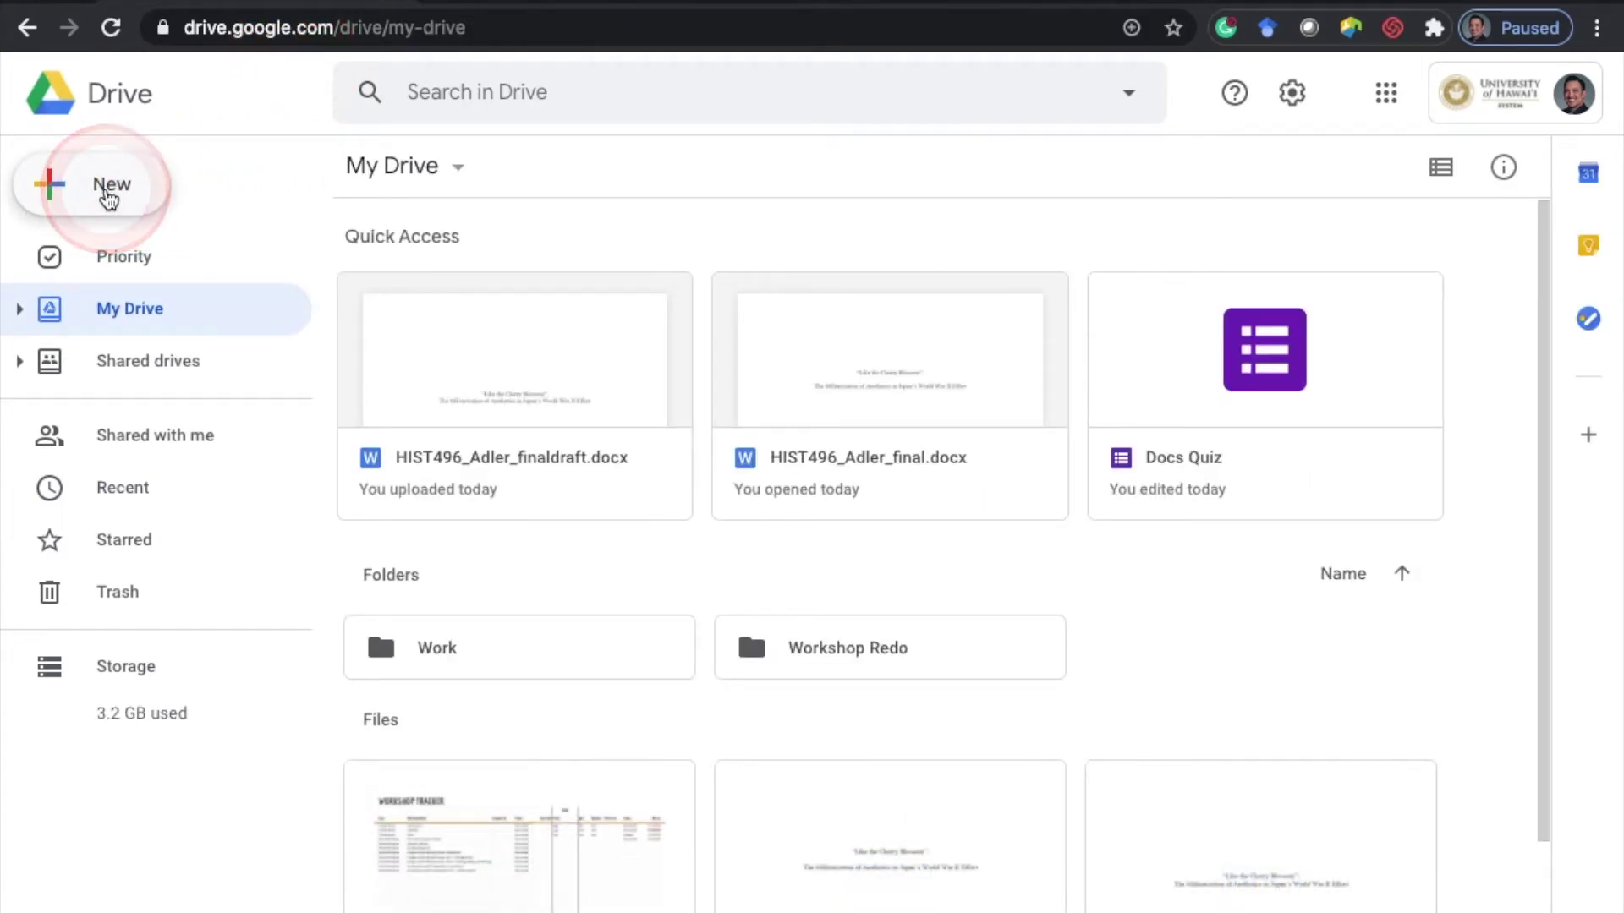
left_click(111, 260)
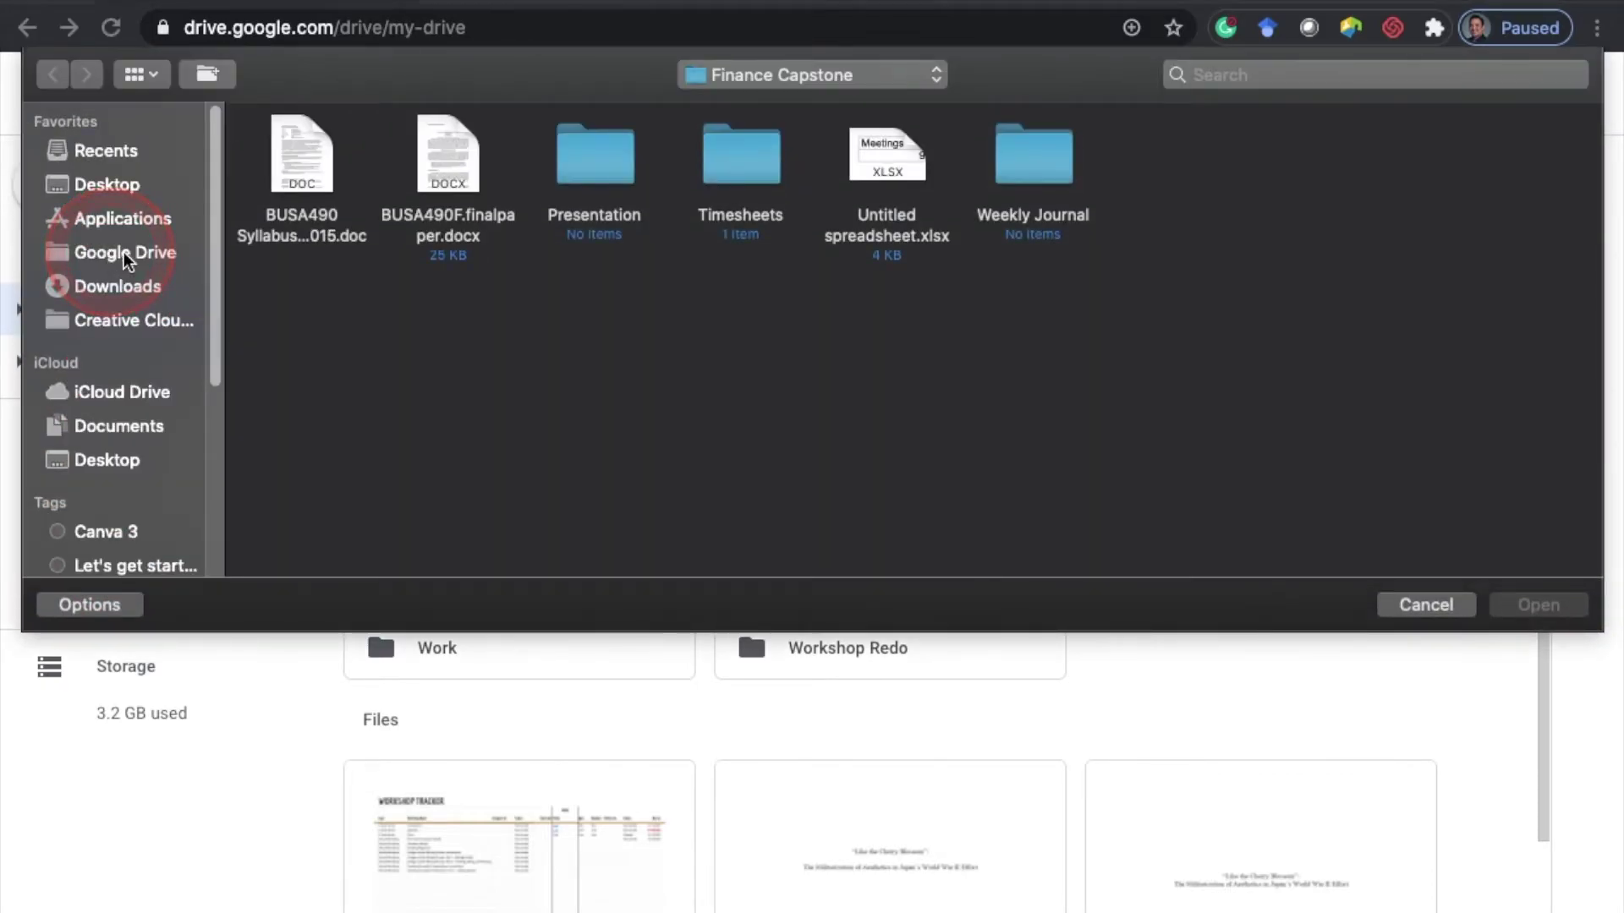
left_click(446, 184)
double_click(447, 183)
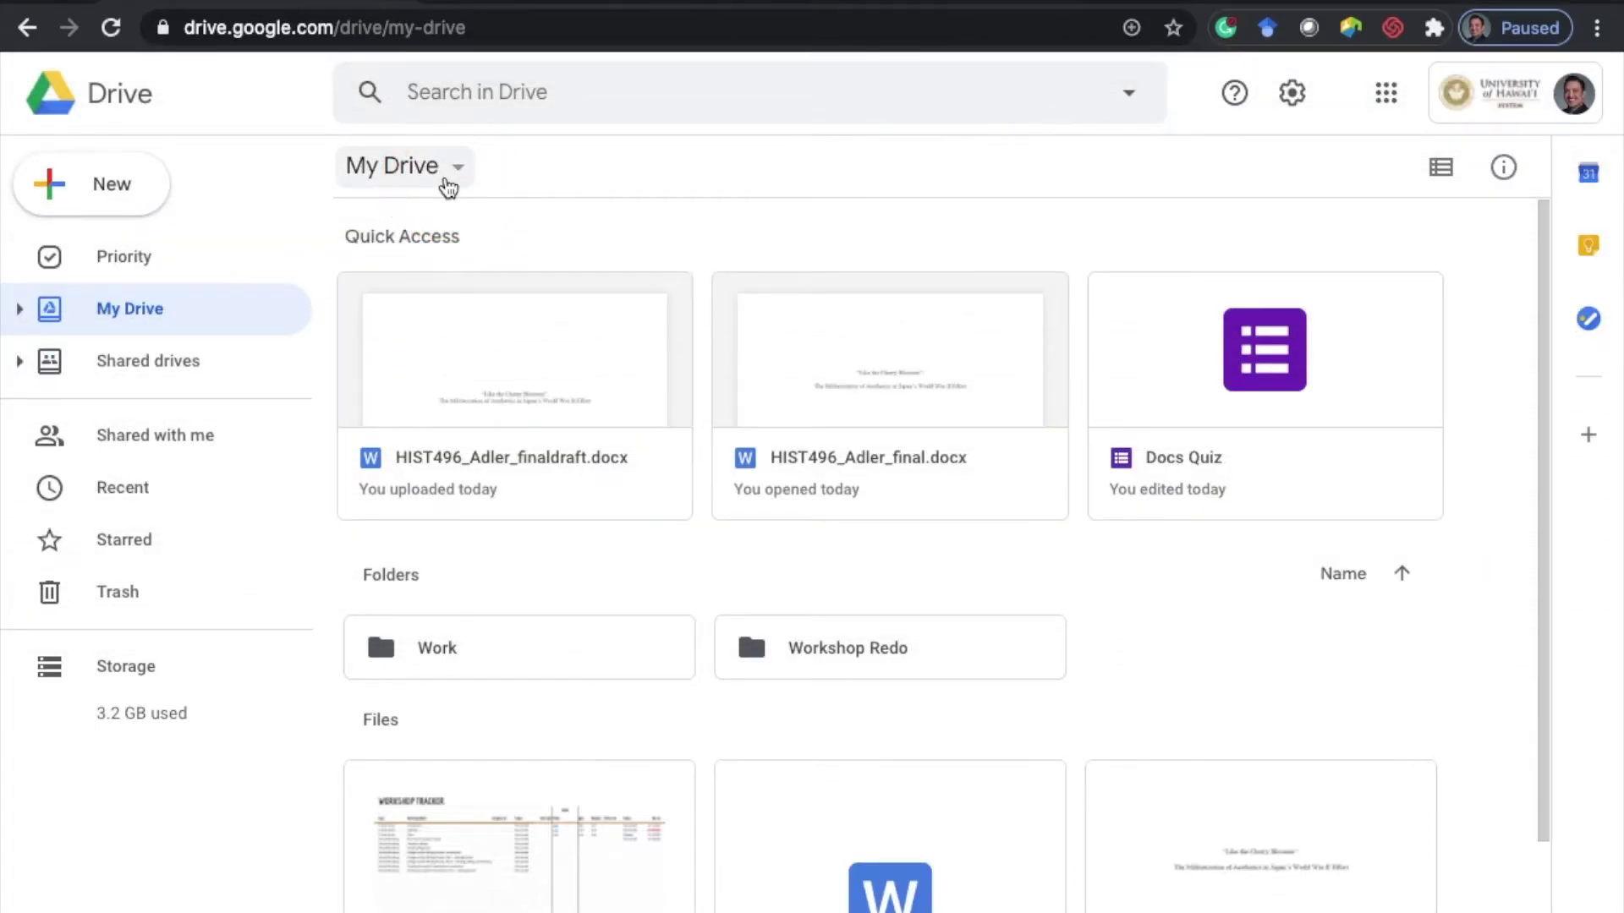
Step: Open the uploaded BUSA490F.finalpaper.docx with Google Docs and look through its pages
scroll(800, 626, "down", 1)
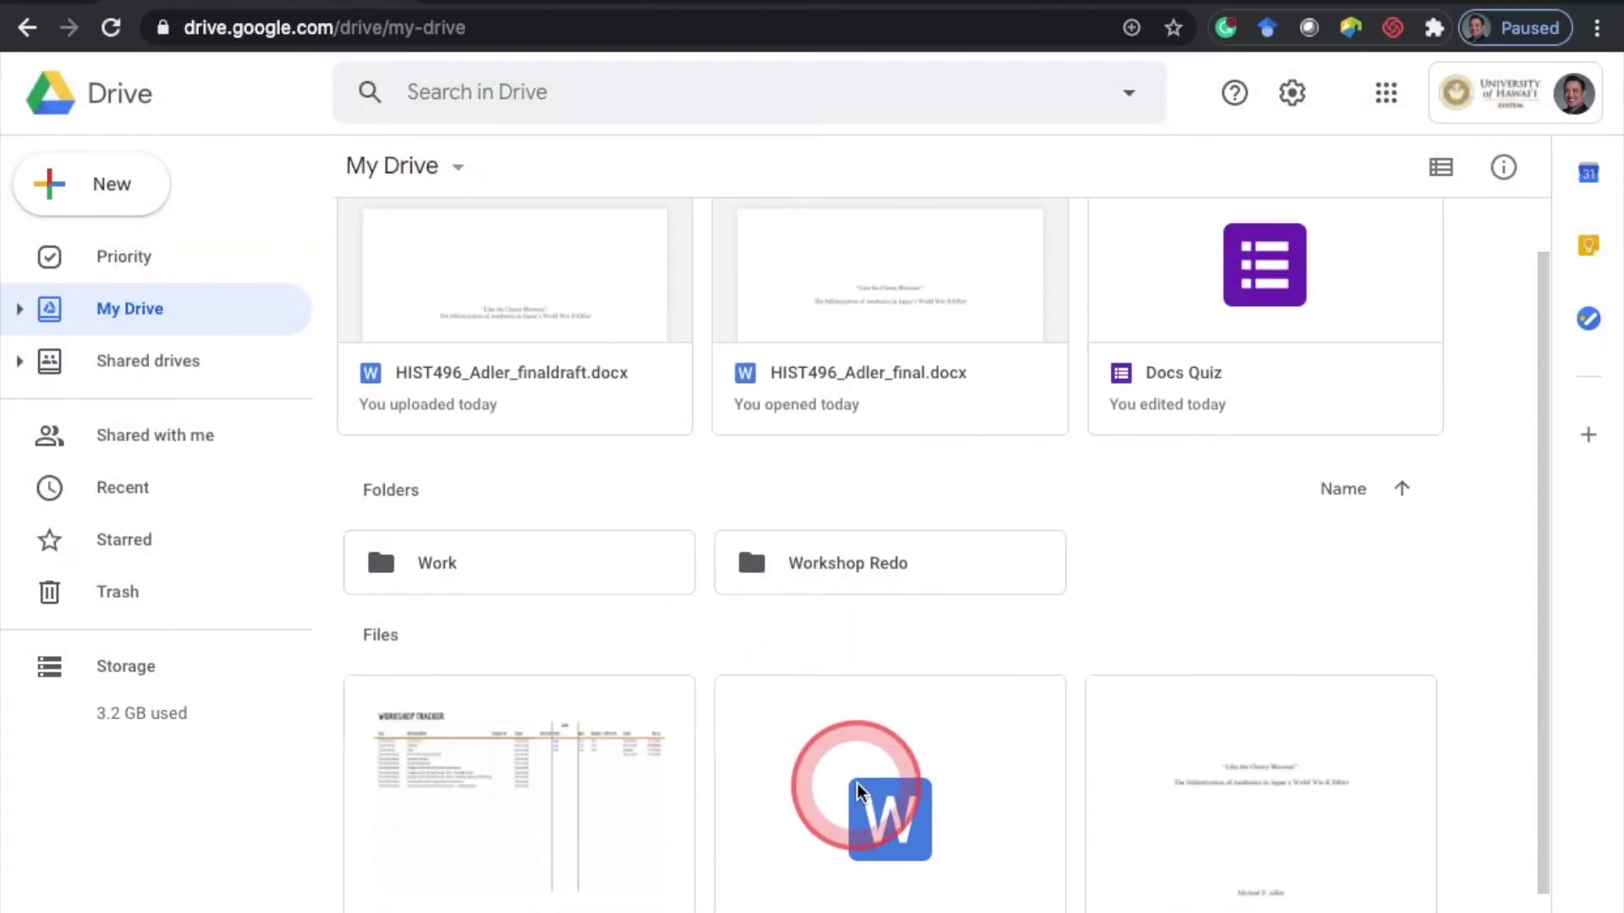
right_click(853, 782)
mouse_move(1098, 609)
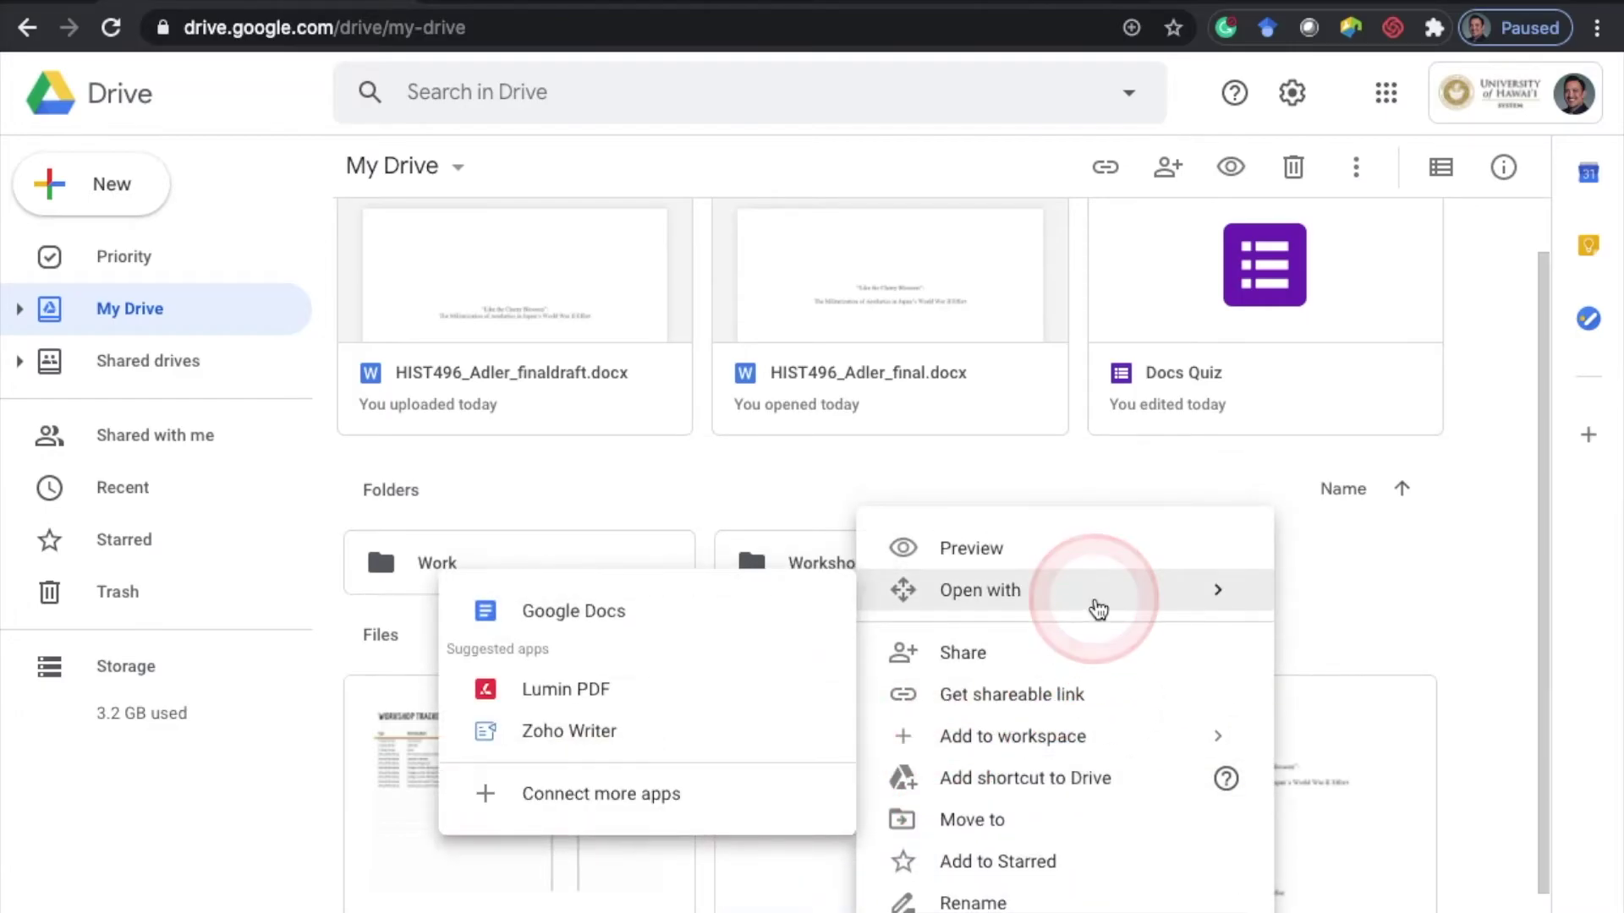
left_click(827, 607)
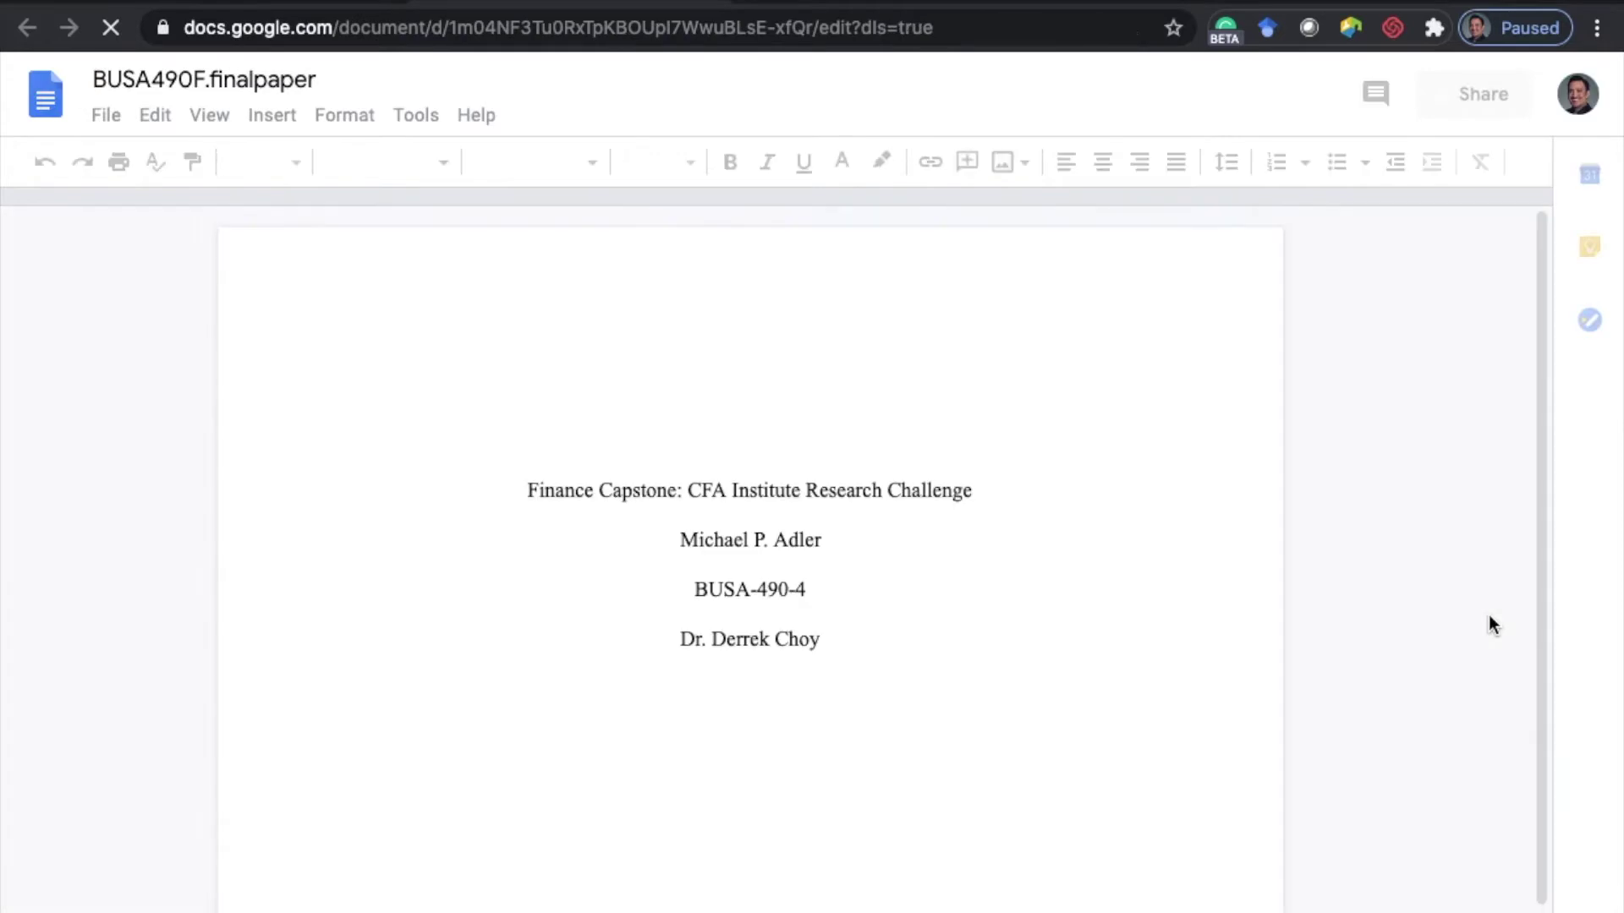
scroll(1490, 624, "down", 3)
scroll(1489, 617, "down", 15)
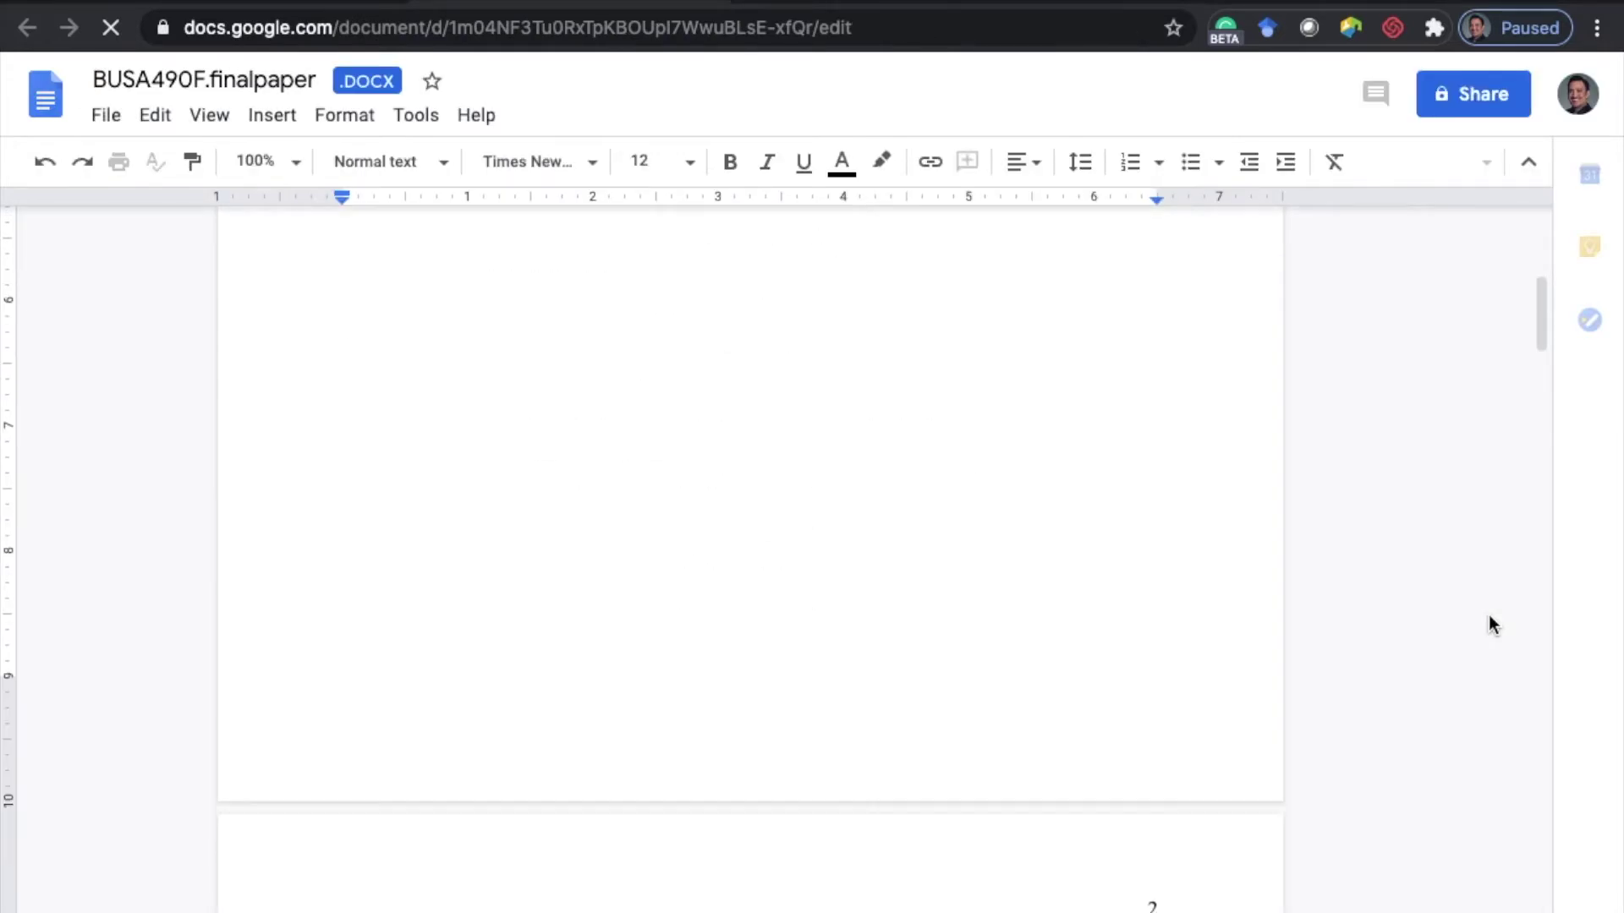
scroll(1491, 624, "down", 12)
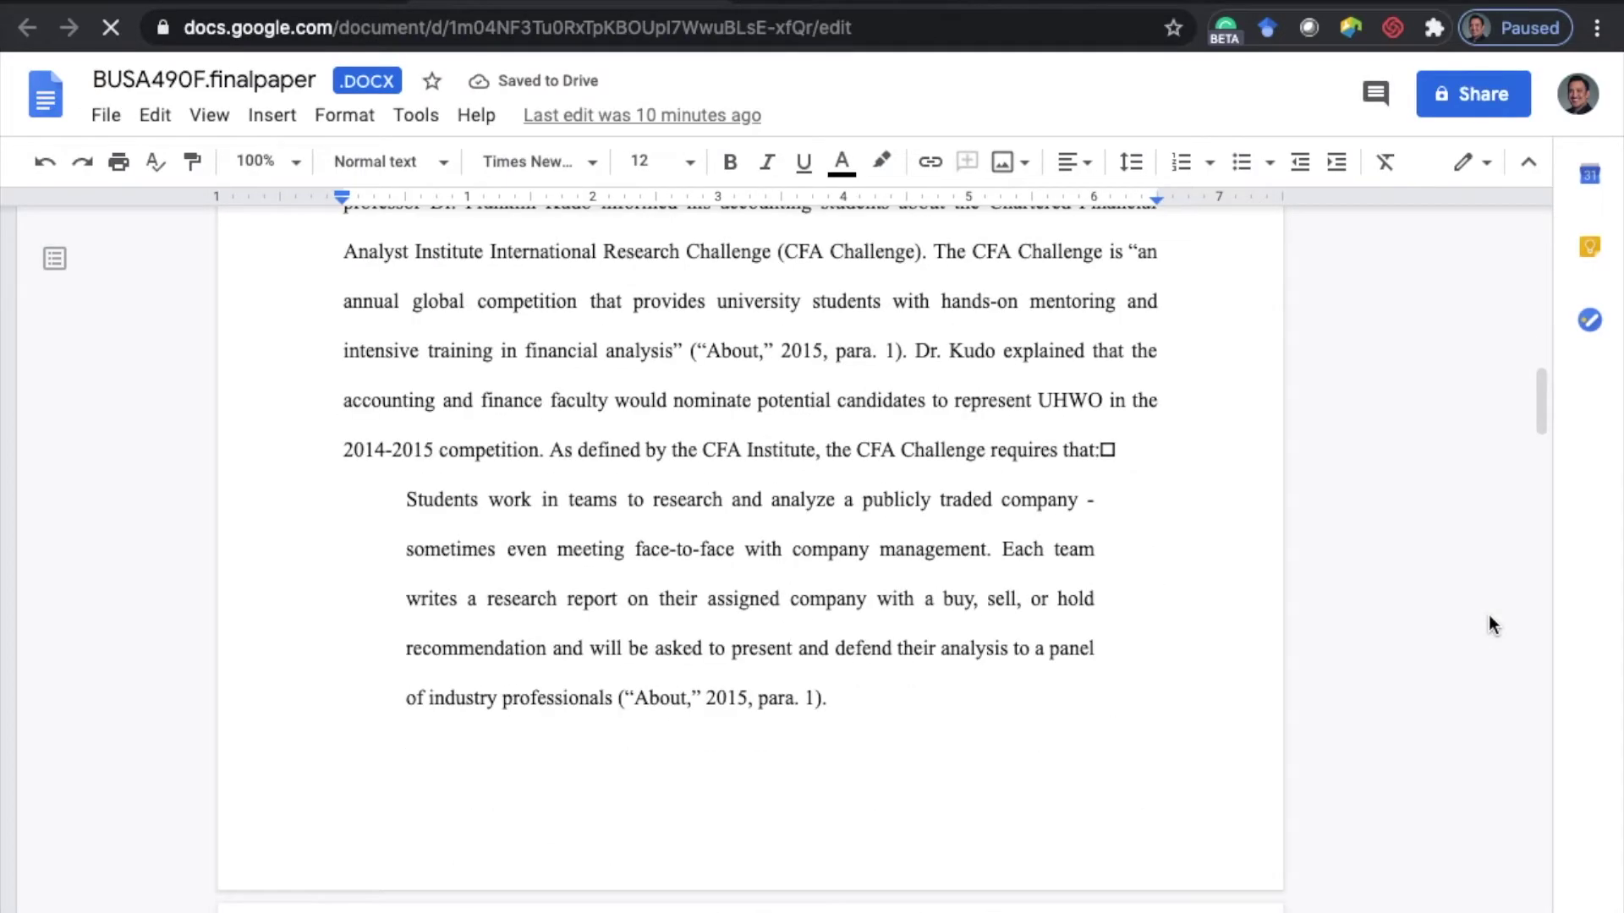
scroll(1490, 624, "down", 1)
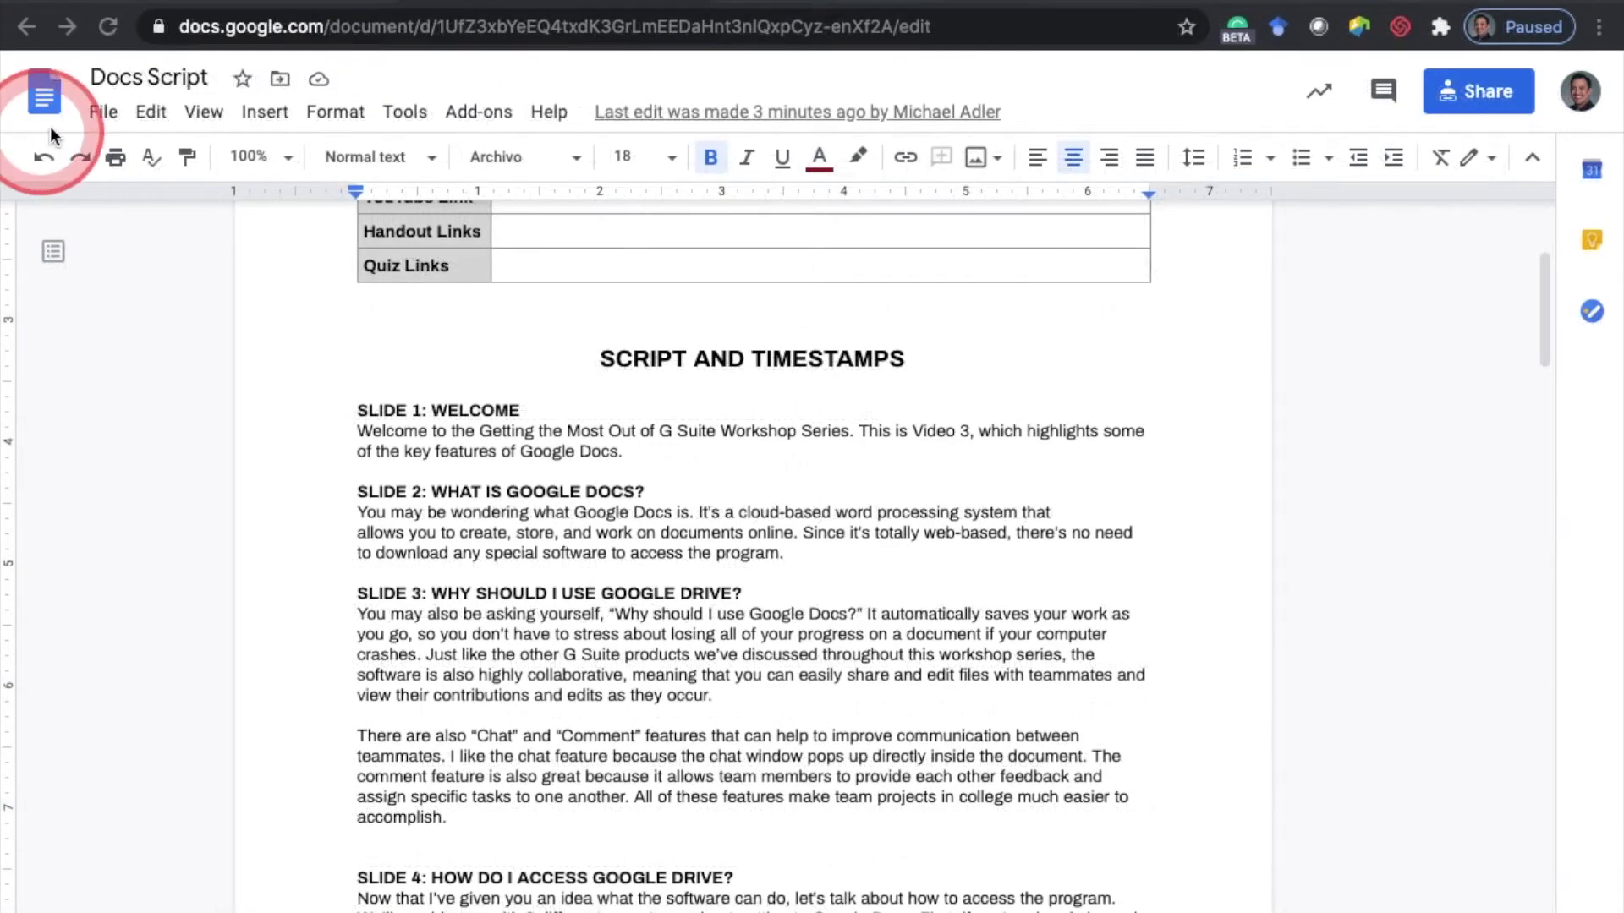
Step: Open the version history of the Docs Script document
left_click(98, 116)
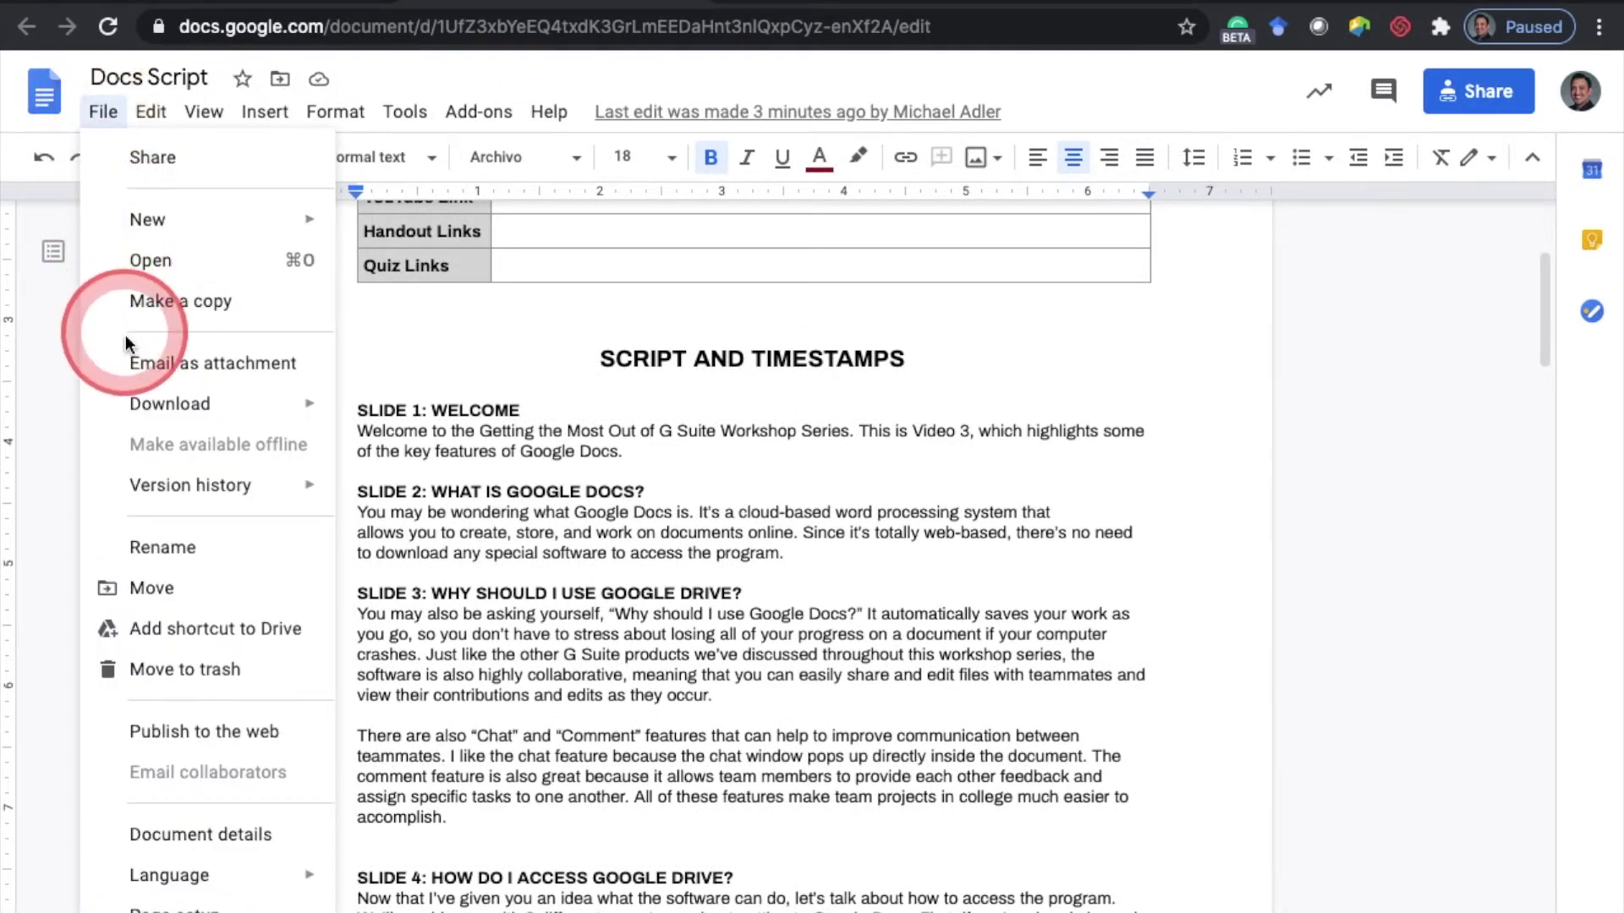
mouse_move(152, 485)
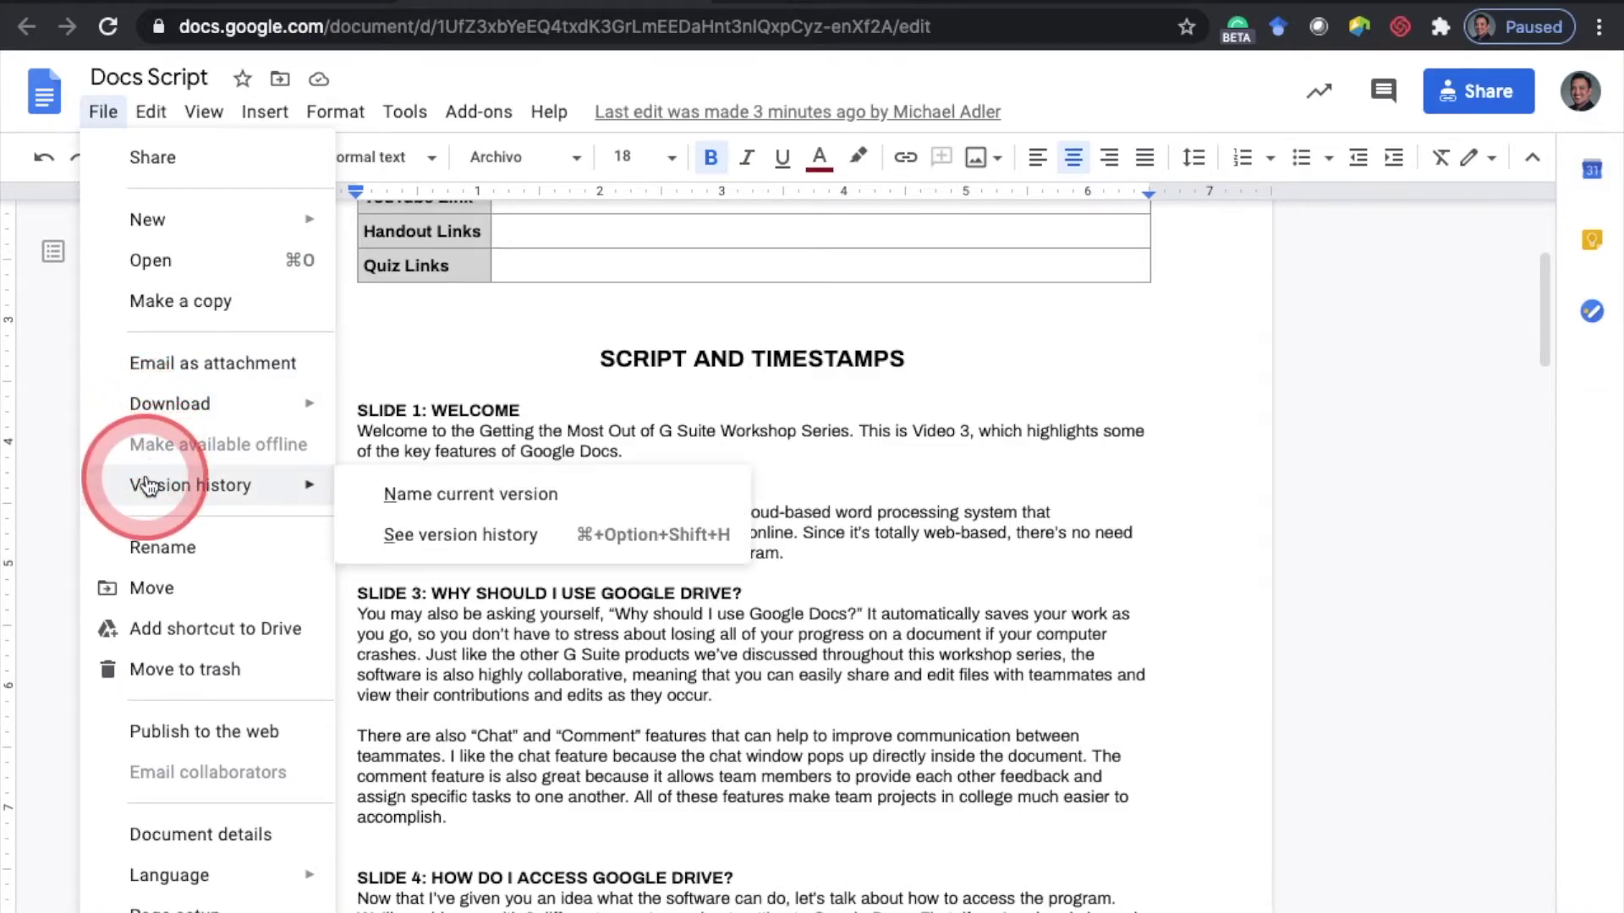
left_click(404, 530)
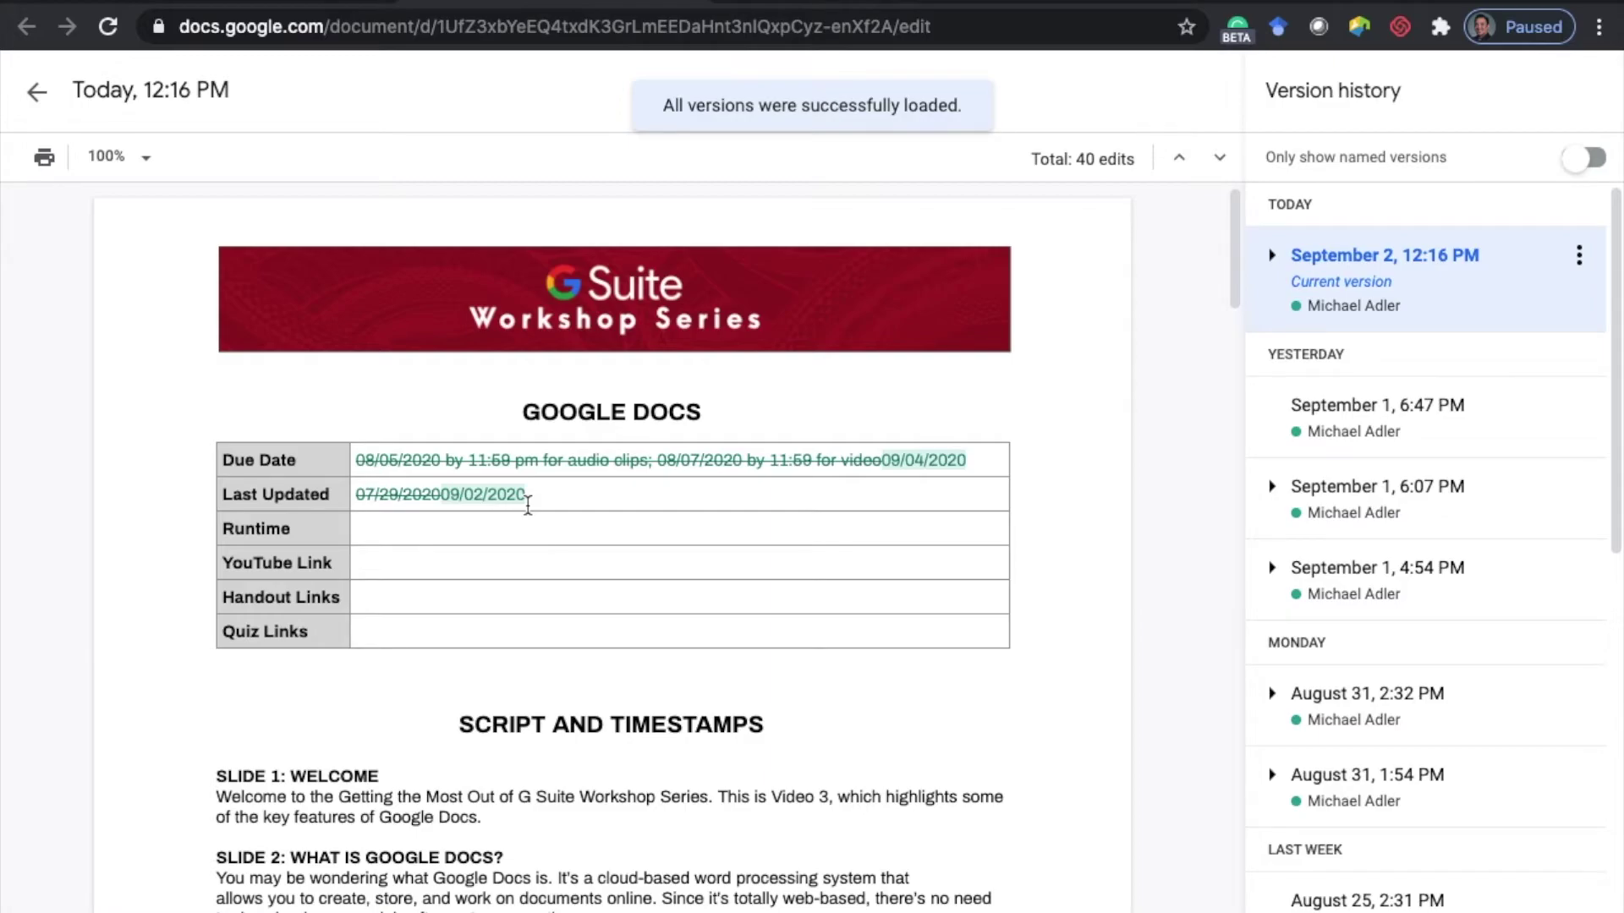
Step: Browse the saved versions of Docs Script, select the September 1, 6:07 PM version and choose to restore it
scroll(1438, 690, "down", 1)
scroll(1421, 726, "down", 3)
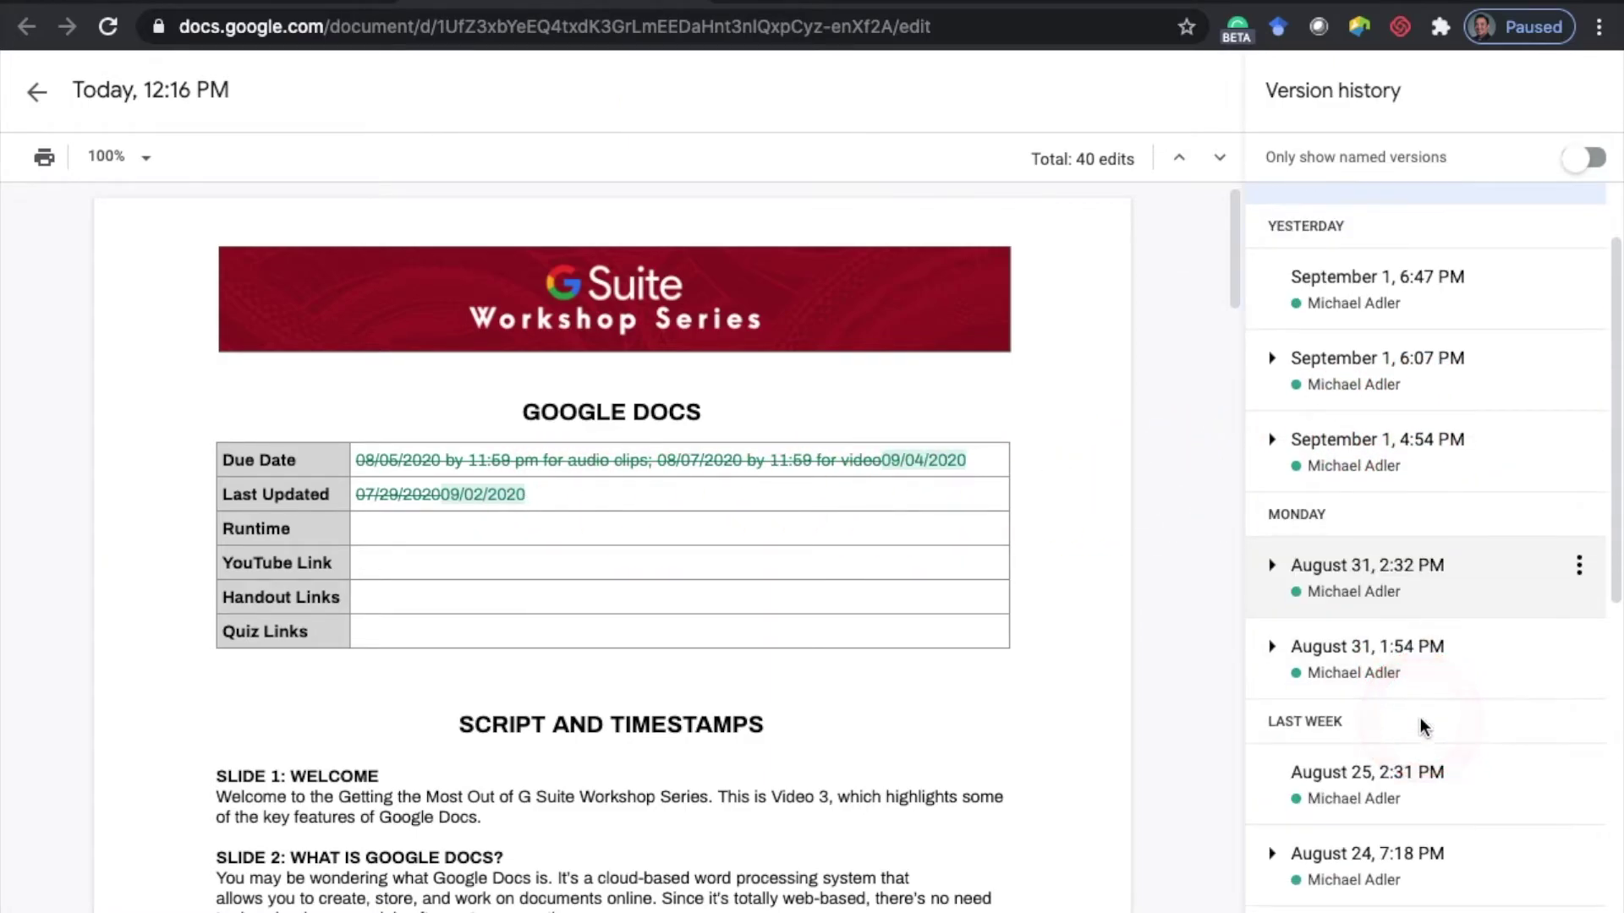
left_click(1408, 366)
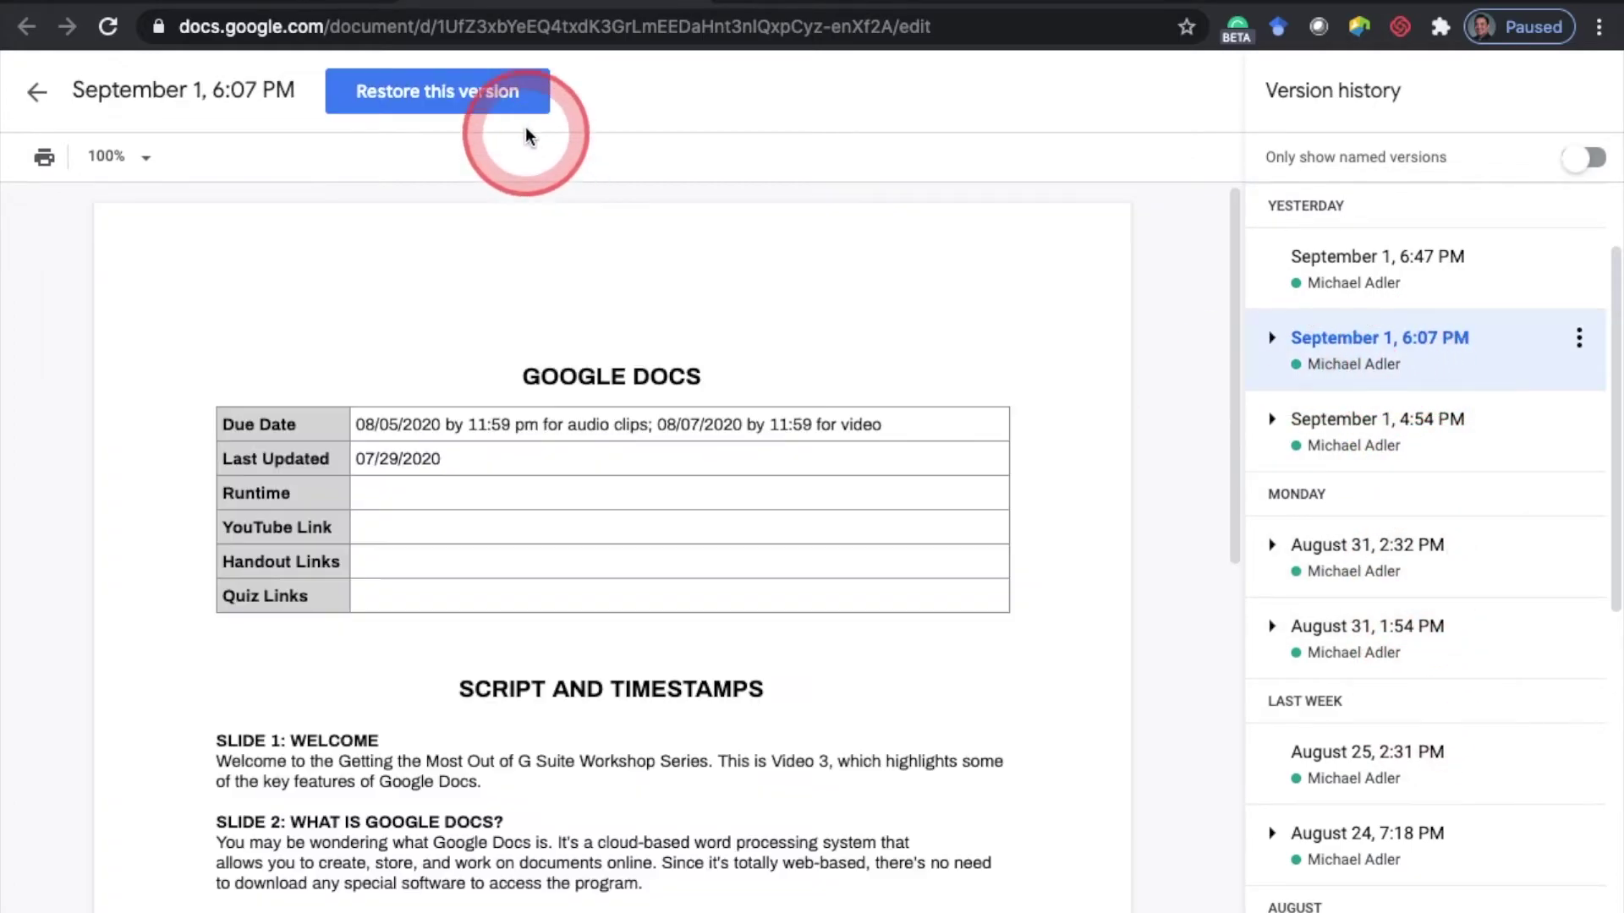
left_click(472, 93)
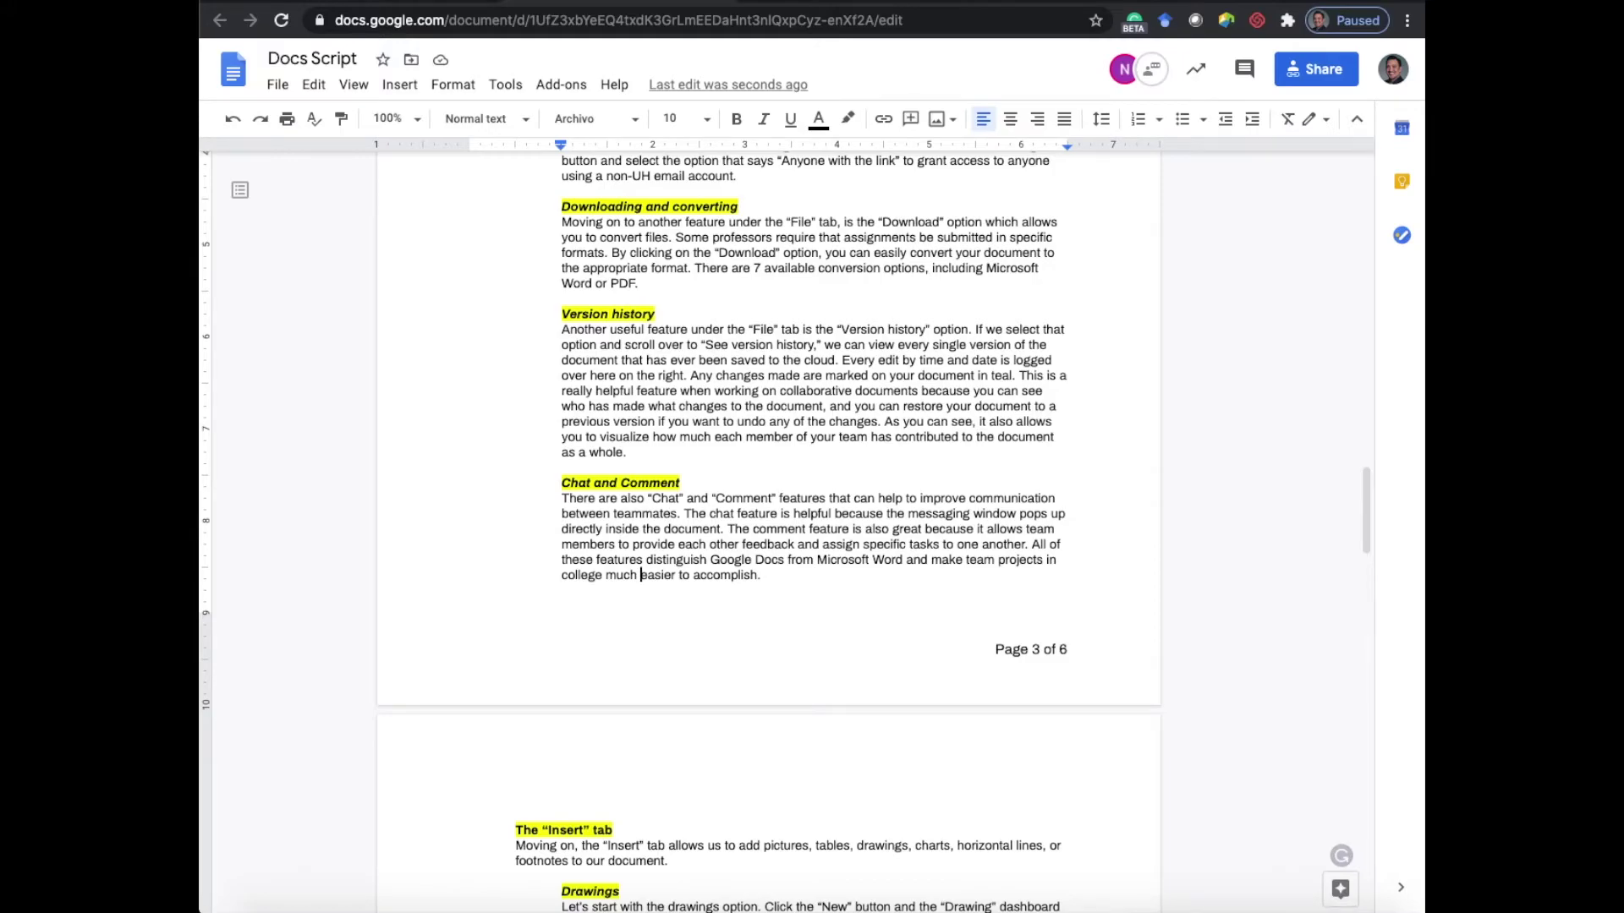
Step: Send the collaborator a message in the document chat, greeting them by name and adding "Here is a document to get us started on our"
left_click(1150, 81)
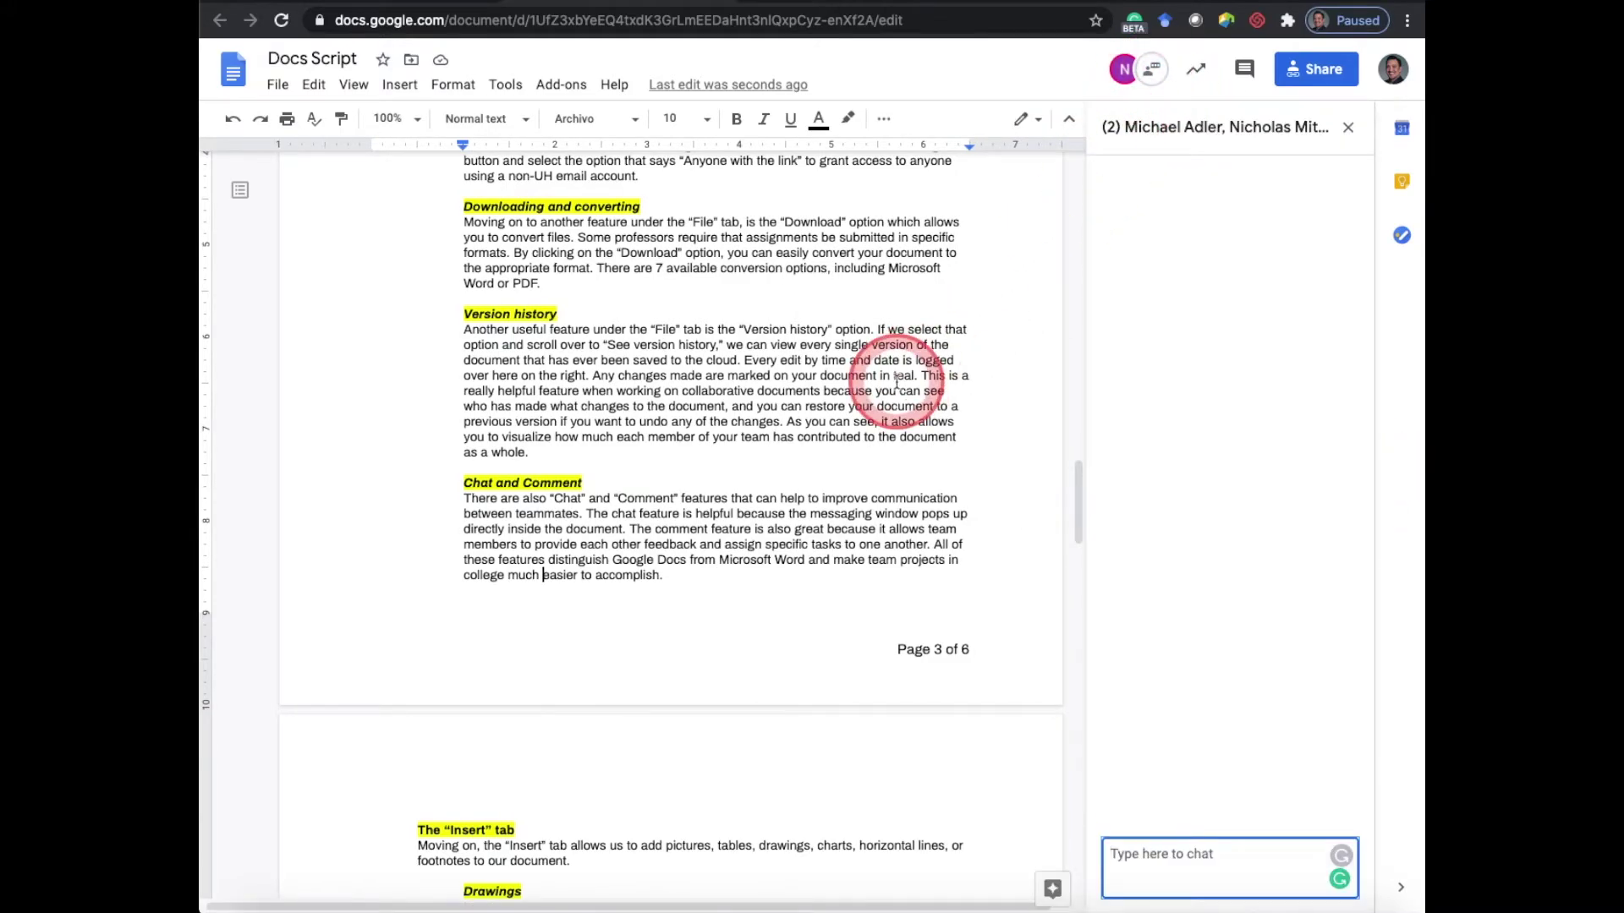
type("Hi Nick. Here is a document to get us starte")
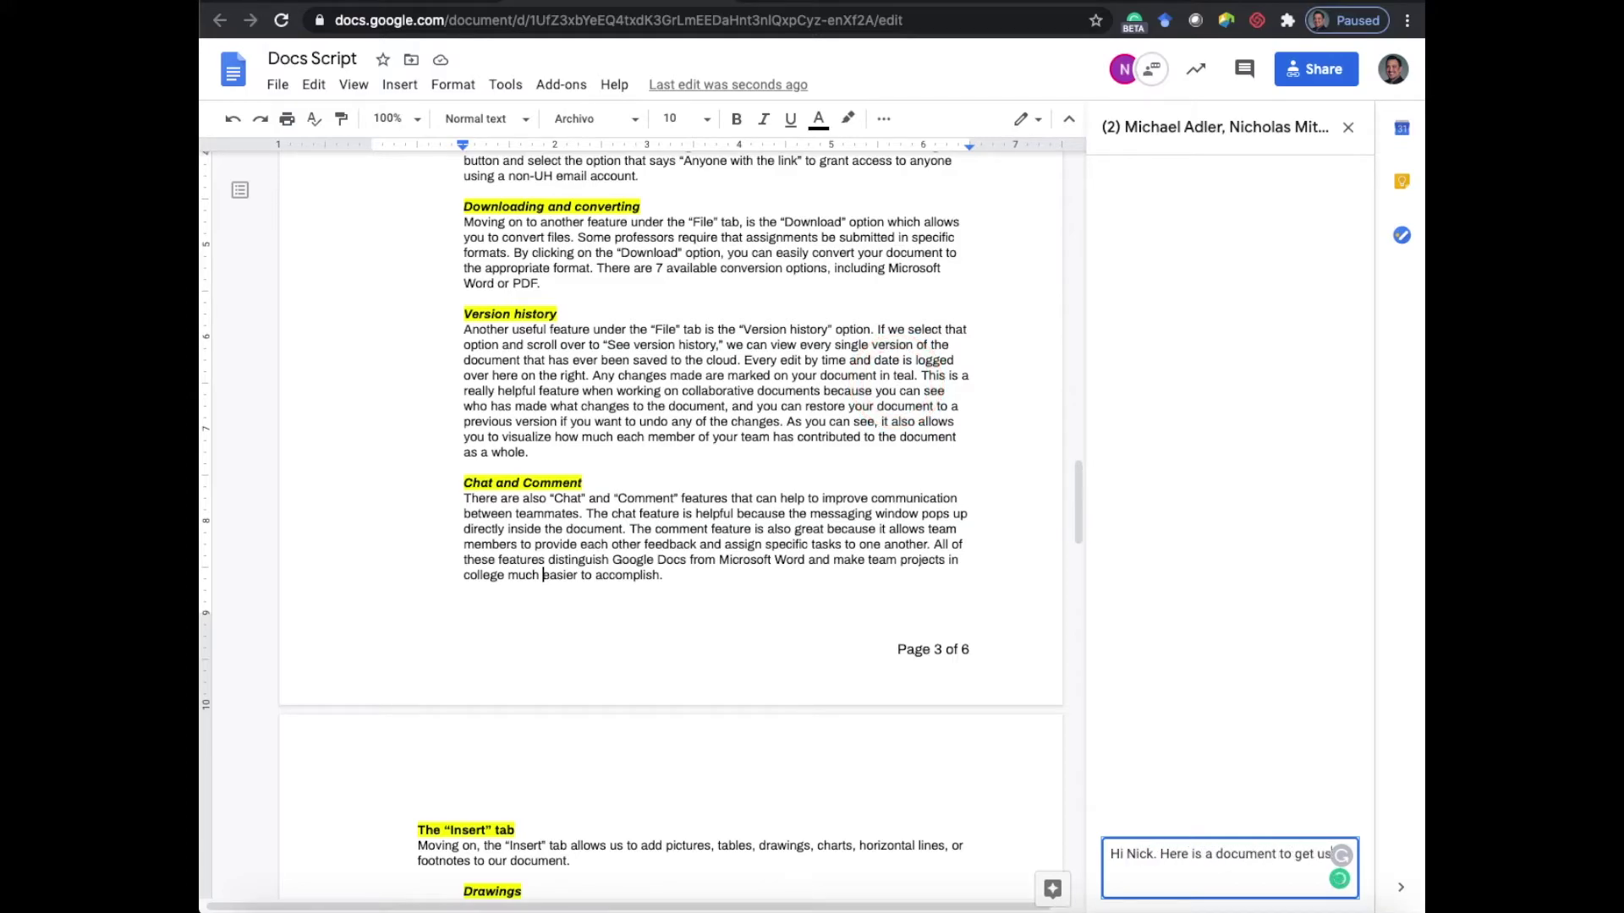
type("d on our")
key("Return")
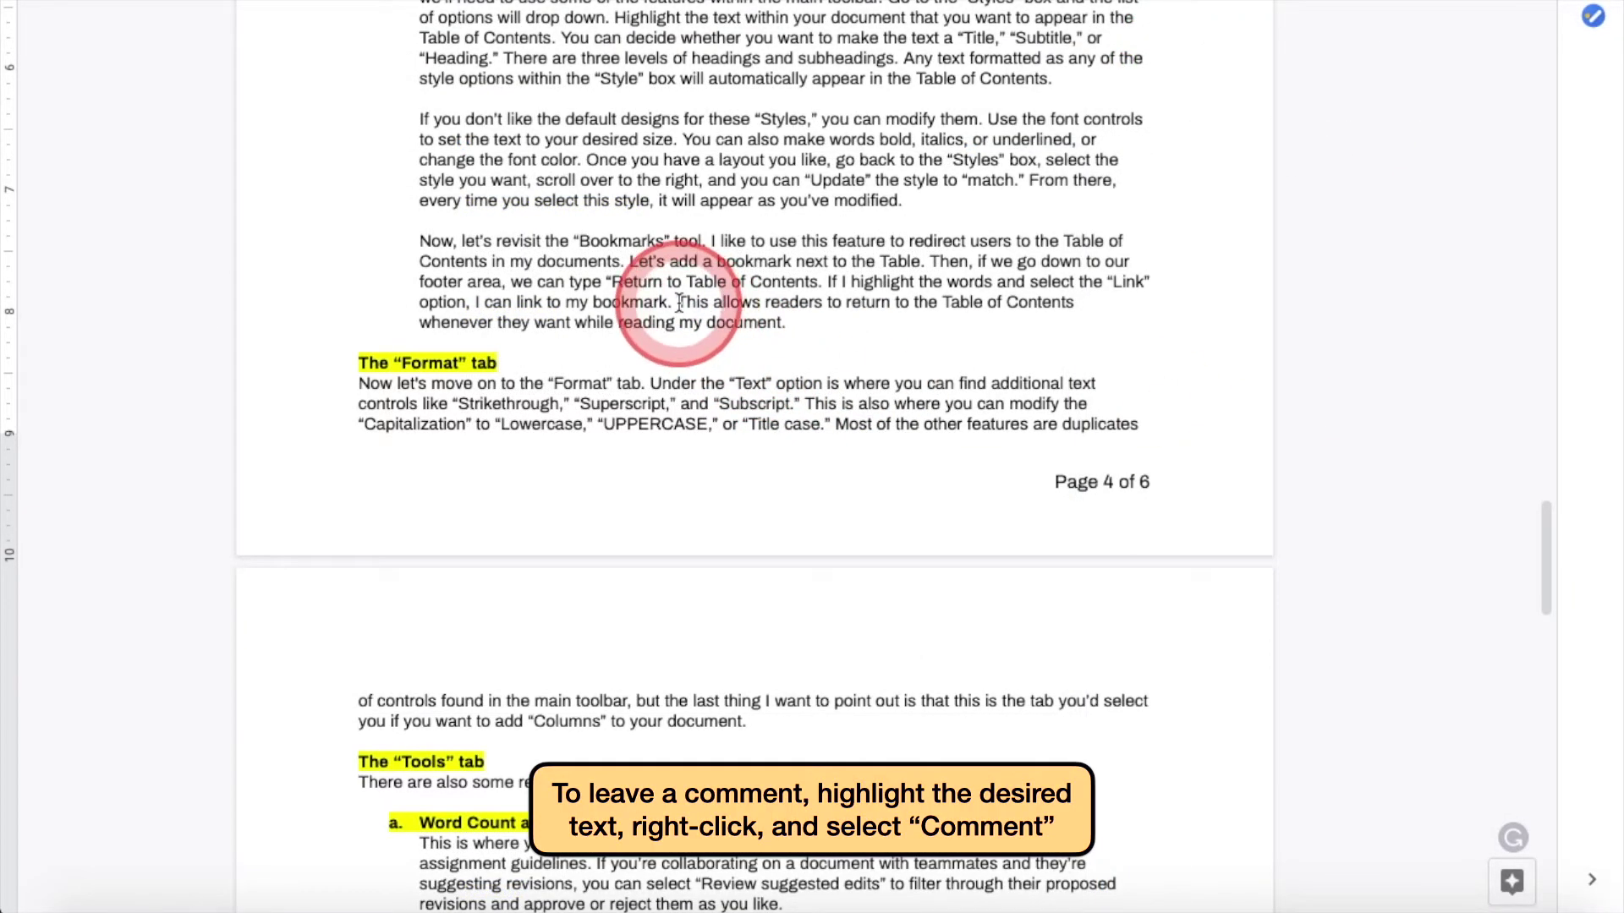
Step: Start a comment on the sentence about returning to the Table of Contents, asking the collaborator "can you record this portion of the video?"
left_click_drag(679, 302, 785, 323)
right_click(771, 326)
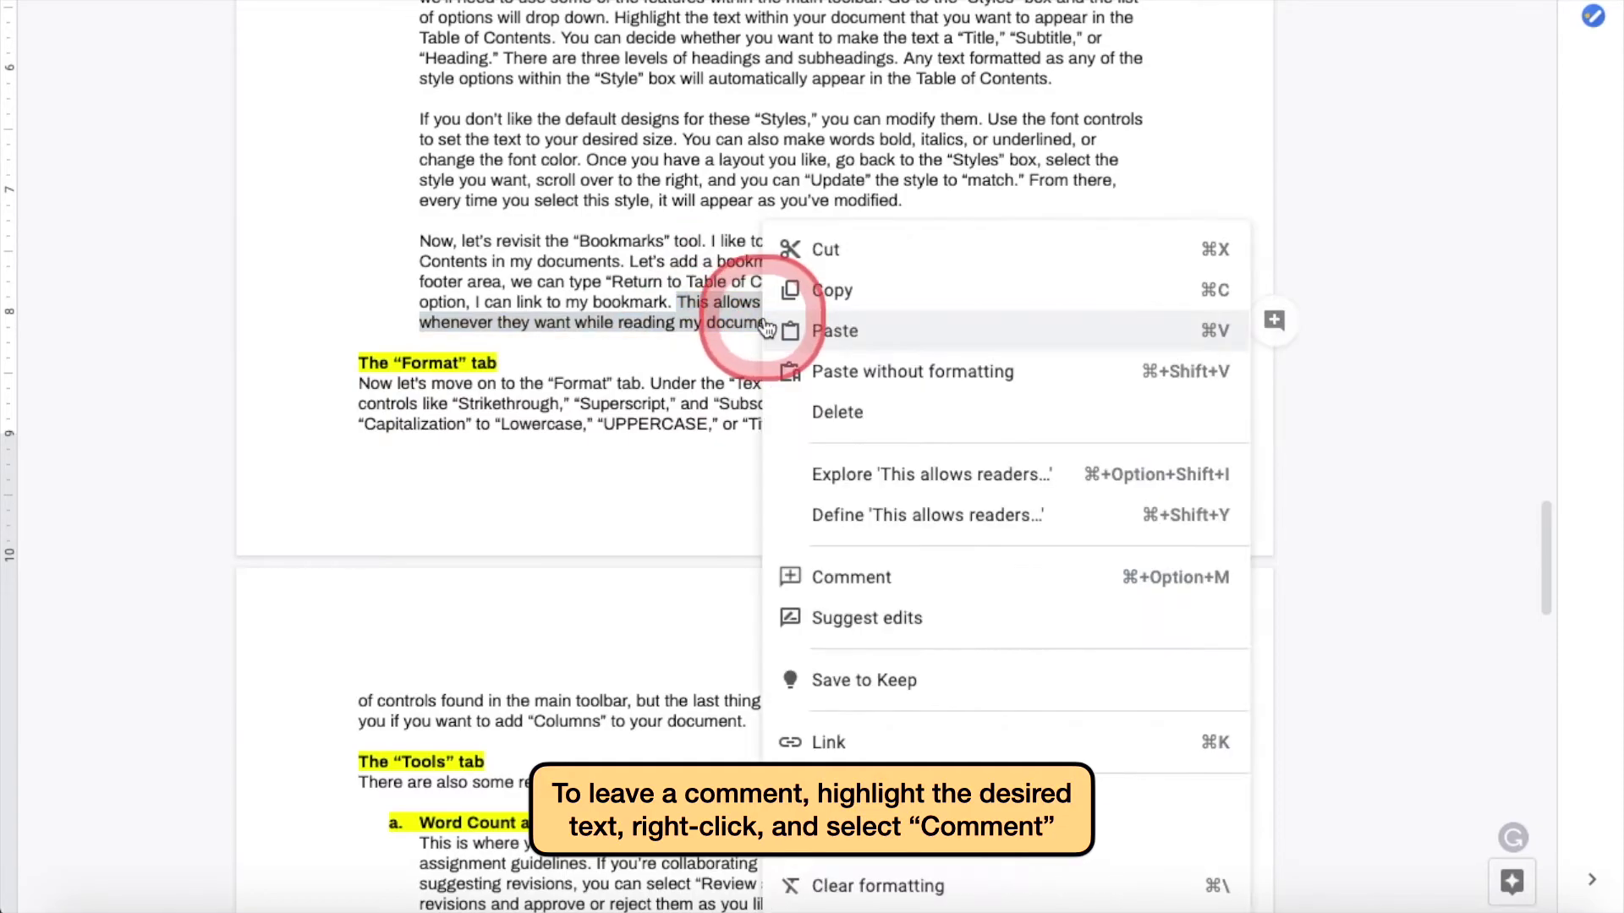
left_click(844, 579)
type("Nick, can you record this portion of the video? ")
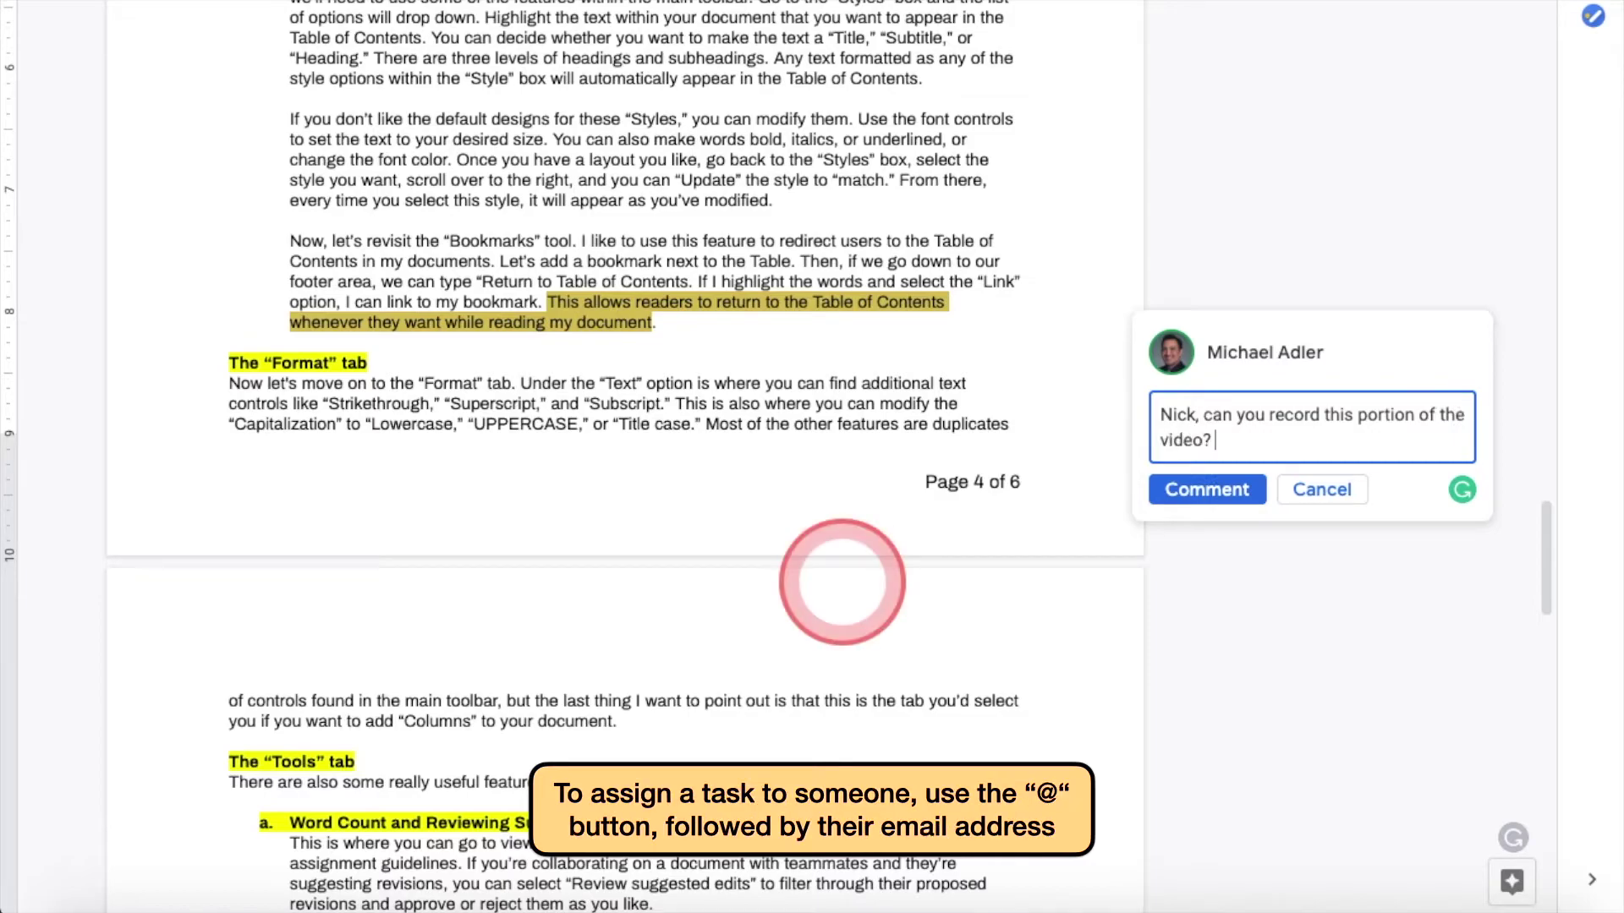
Step: Mention the collaborator's e-mail address in the comment and assign the task to them
type("@nmitc")
left_click(1176, 506)
left_click(1164, 492)
left_click(1207, 609)
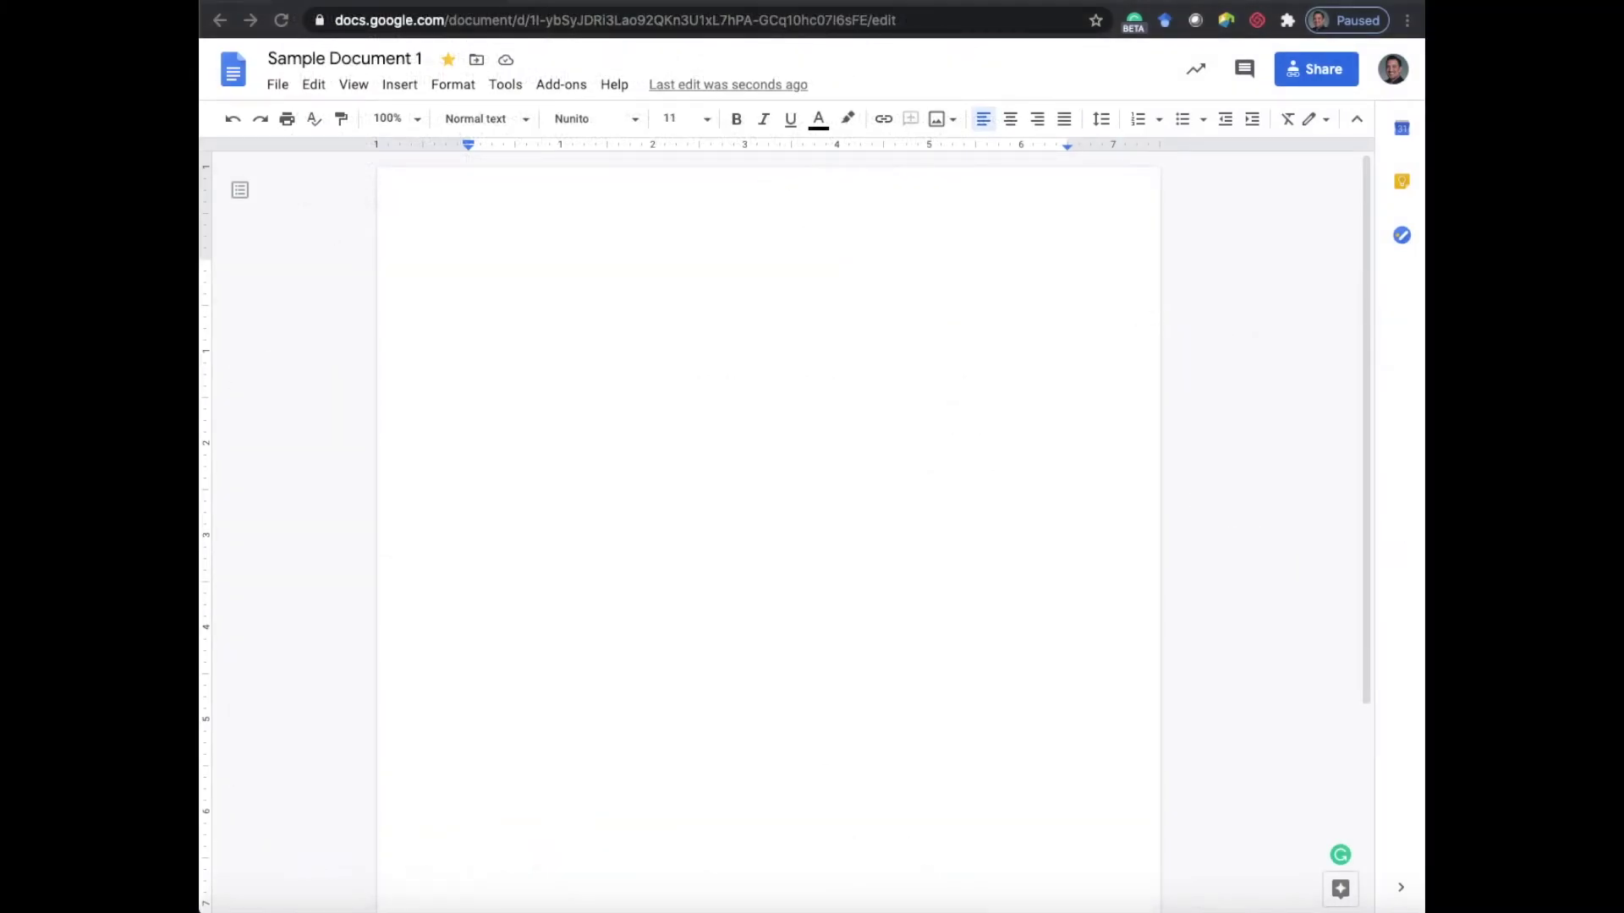
Step: Open Explore in Sample Document 1 and search the docs and the web for "Machine learning"
left_click(307, 383)
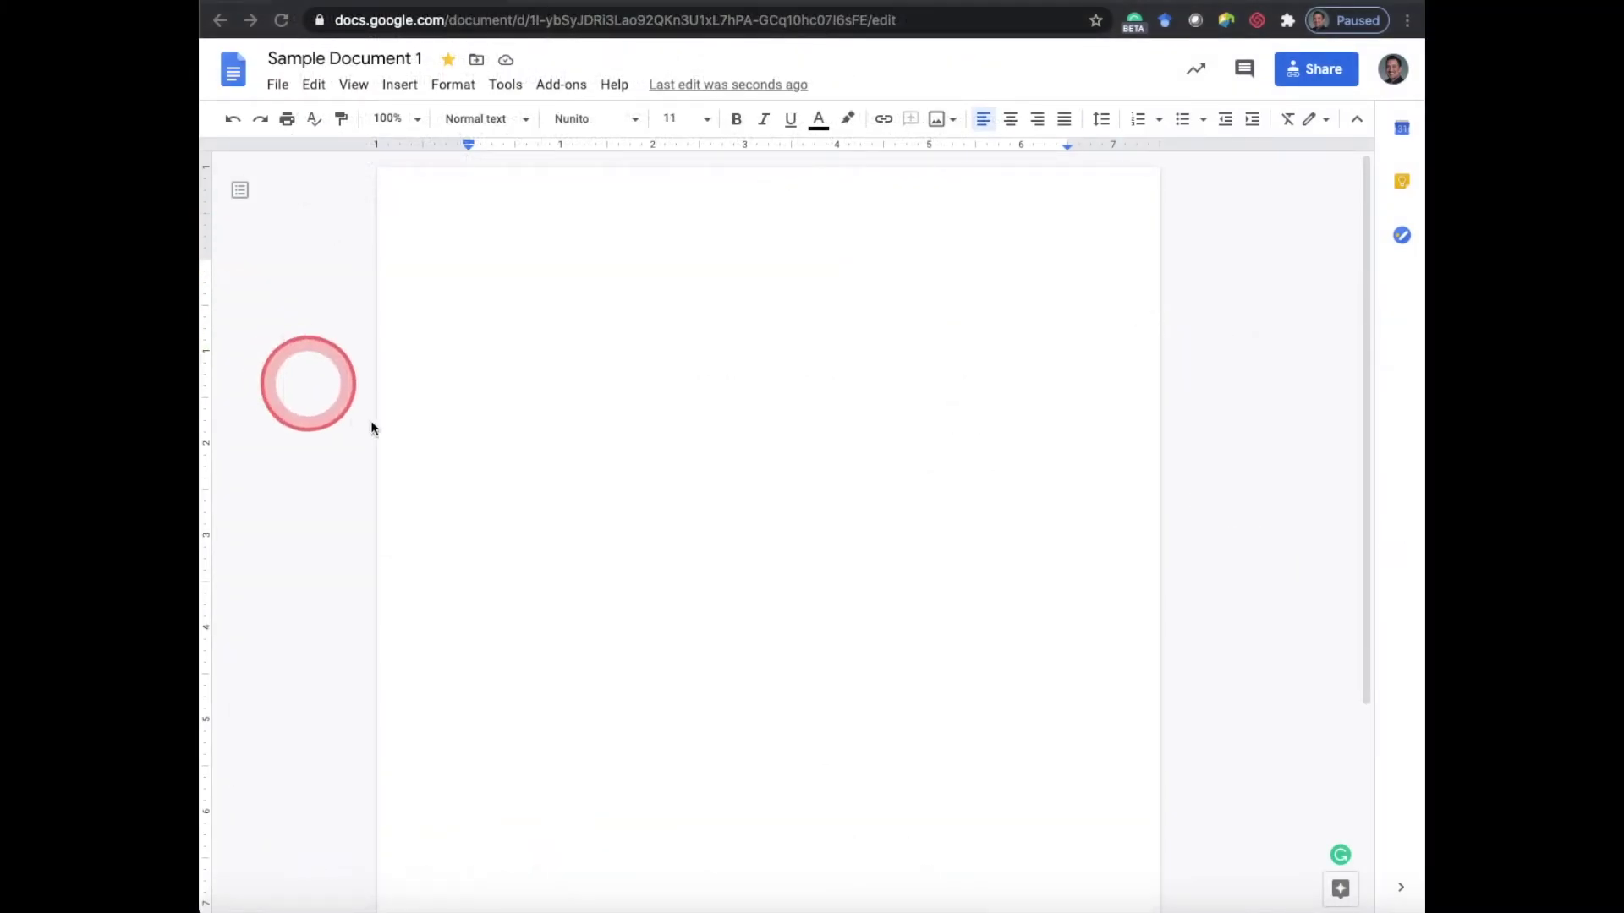
left_click(1325, 890)
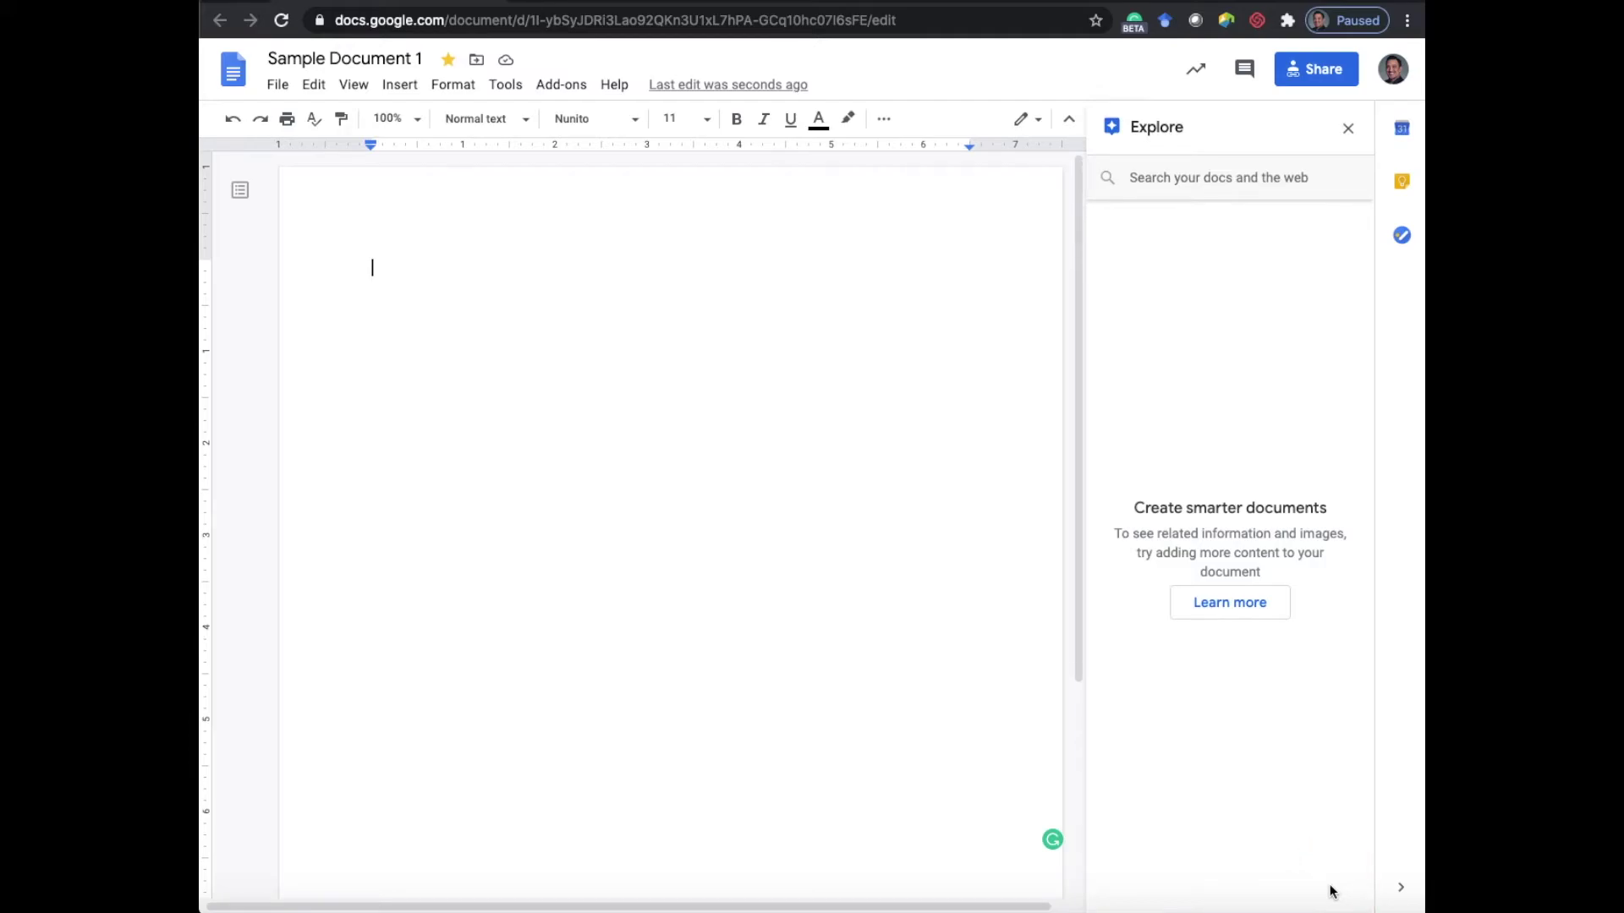
left_click(1158, 180)
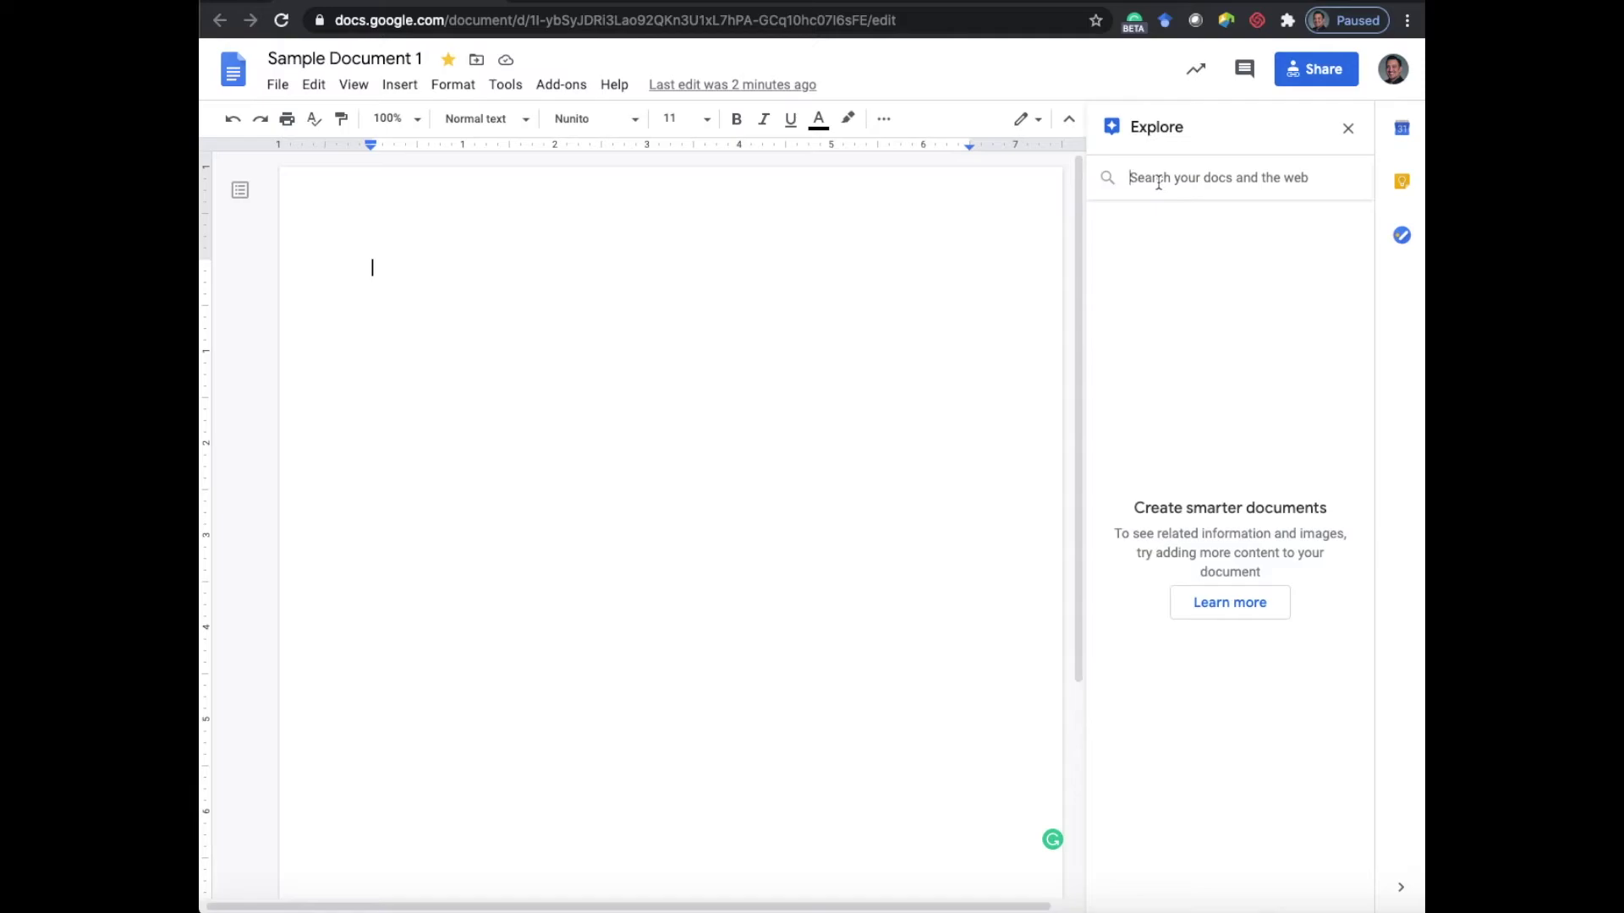
left_click(1158, 182)
type("Mach")
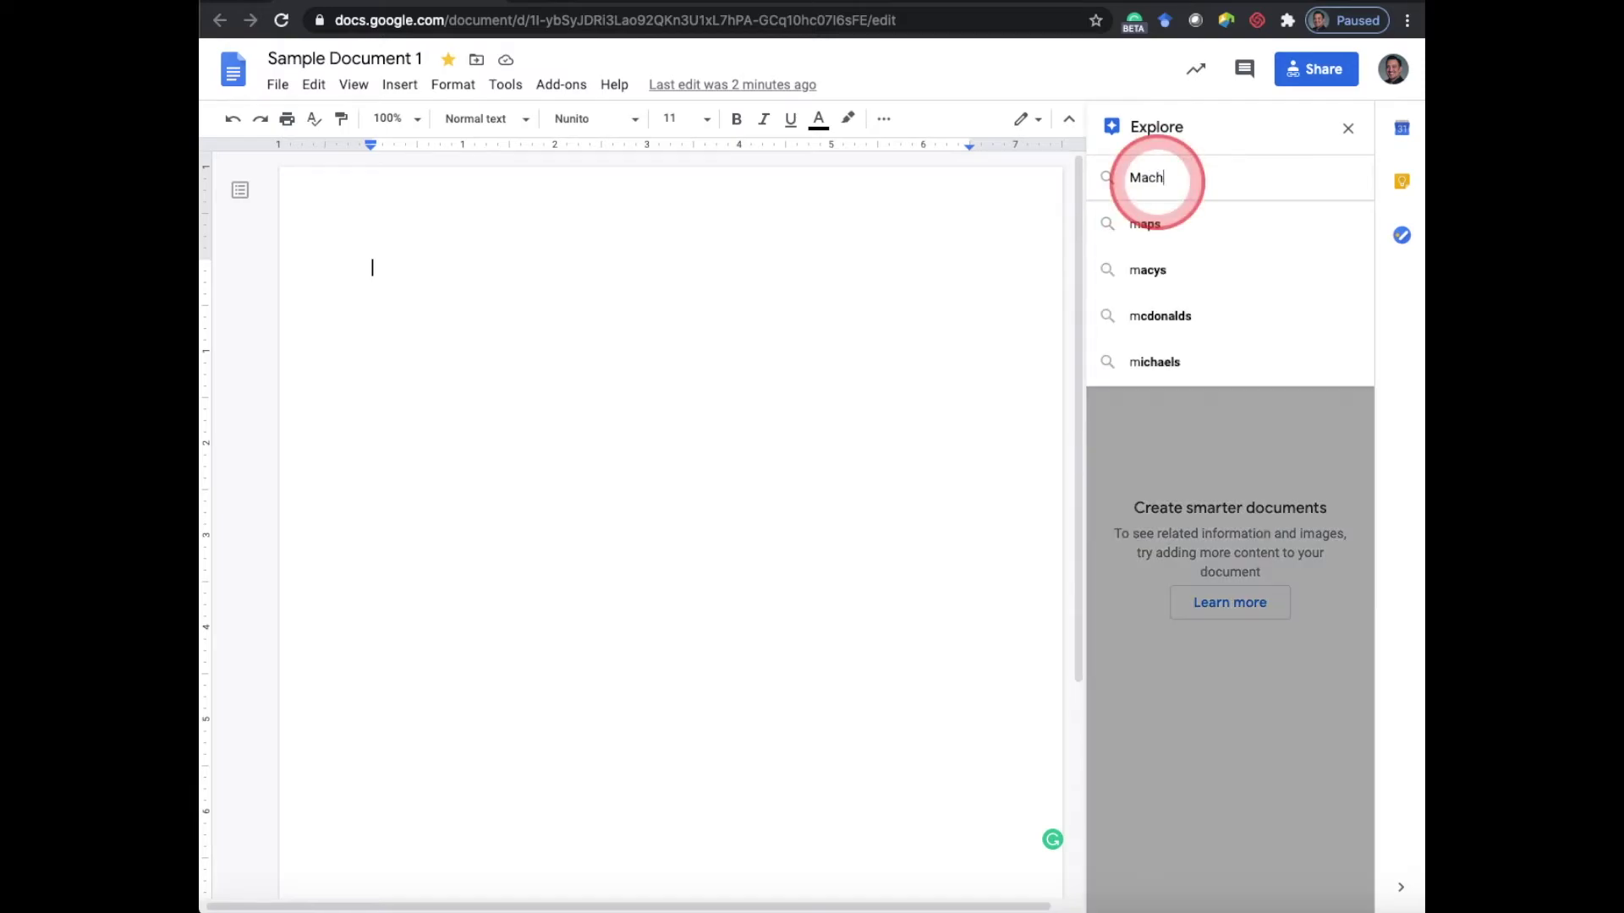
type("ine learning")
key("Return")
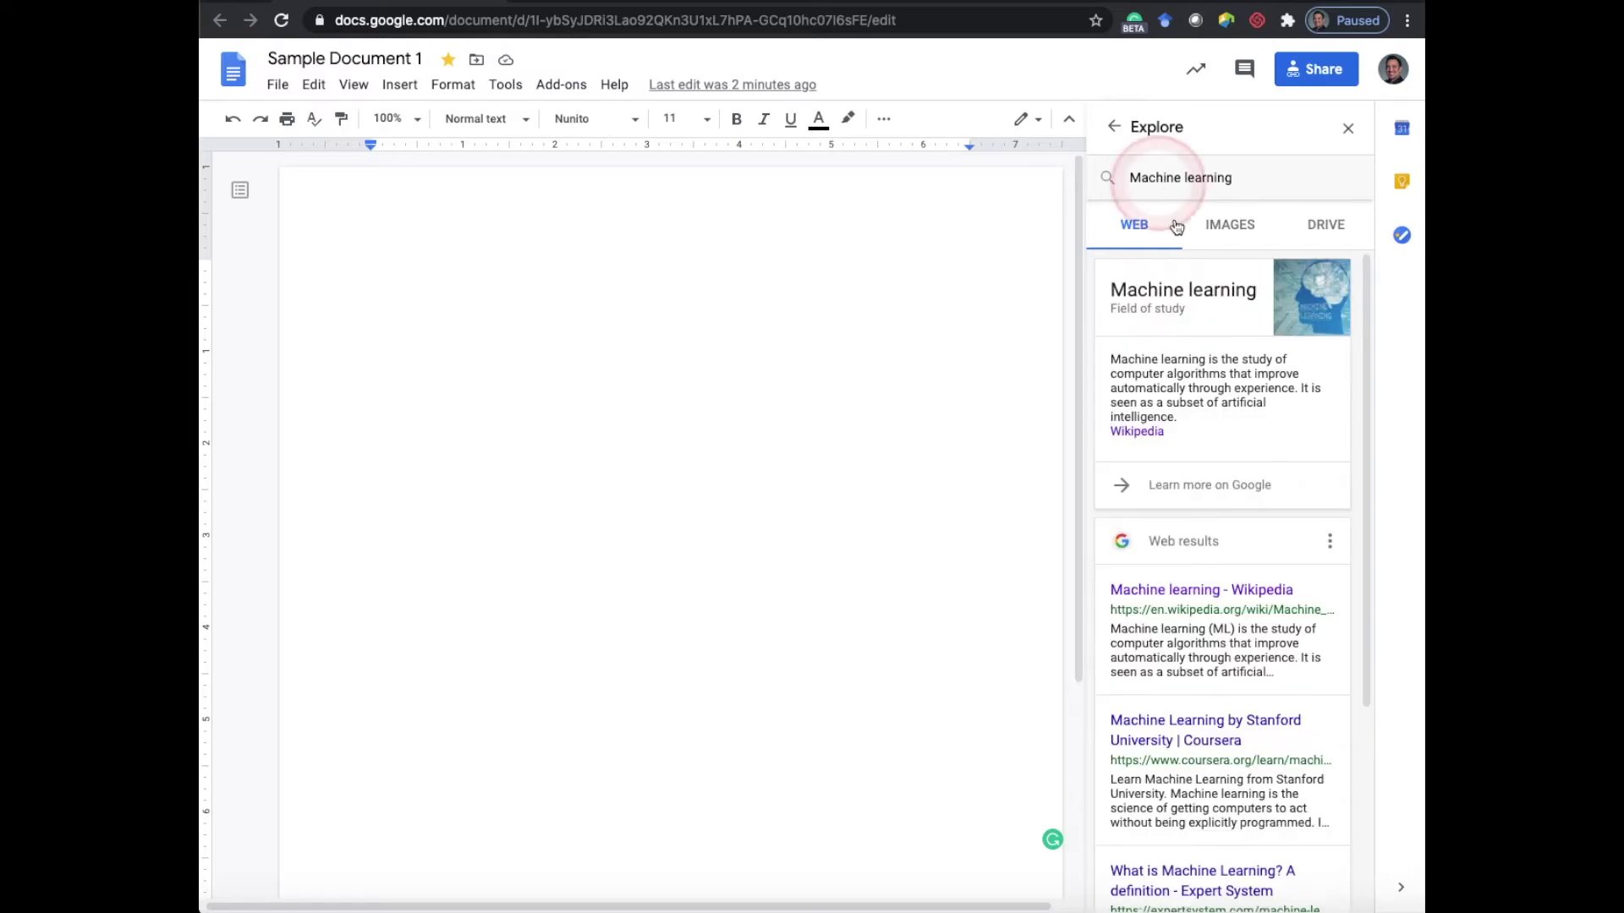
Step: Copy "Machine learning is a method of data analysis that automates analytical model building." from the SAS web result into the document and cite it as a footnote
scroll(1224, 458, "down", 3)
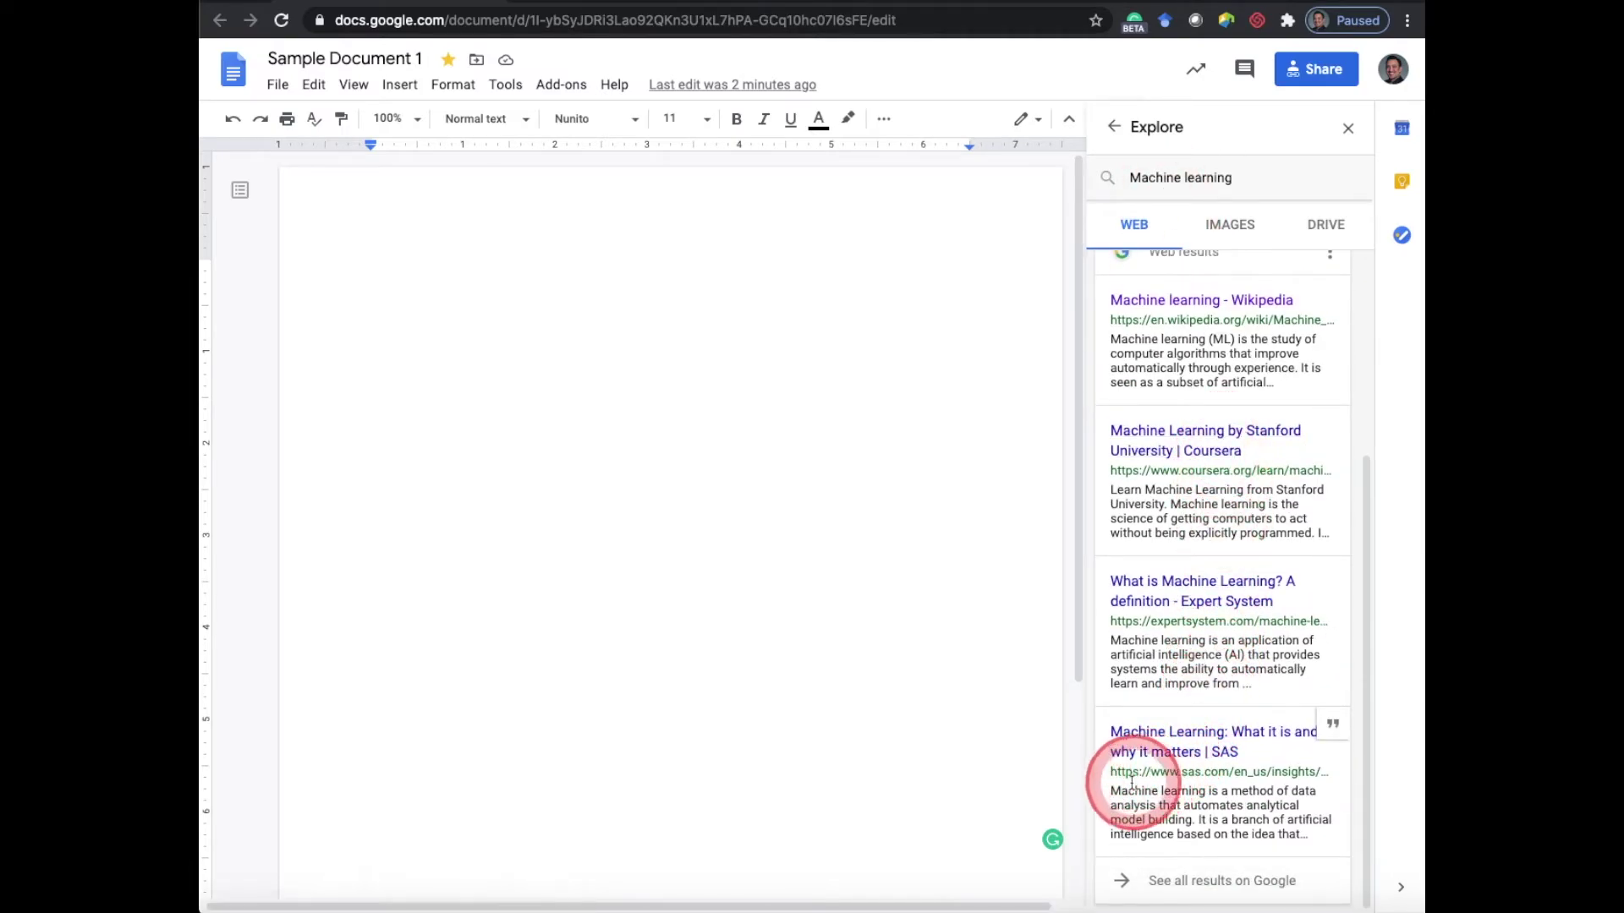
left_click_drag(1115, 790, 1195, 820)
key("super+c")
left_click(543, 353)
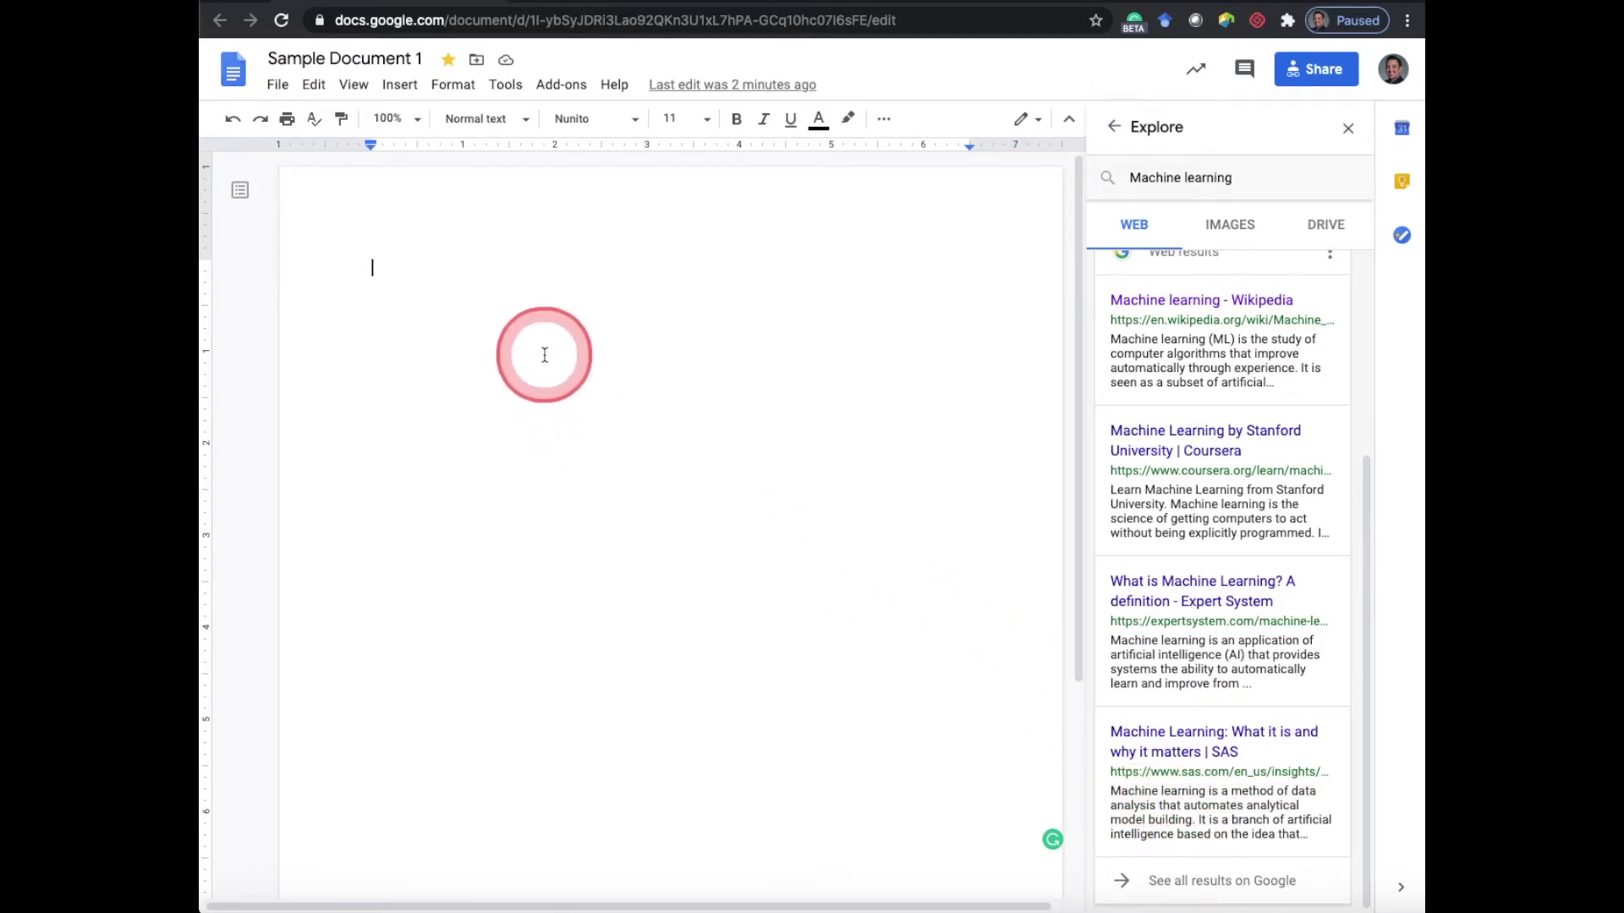
key("super+v")
left_click(1331, 734)
scroll(806, 476, "down", 4)
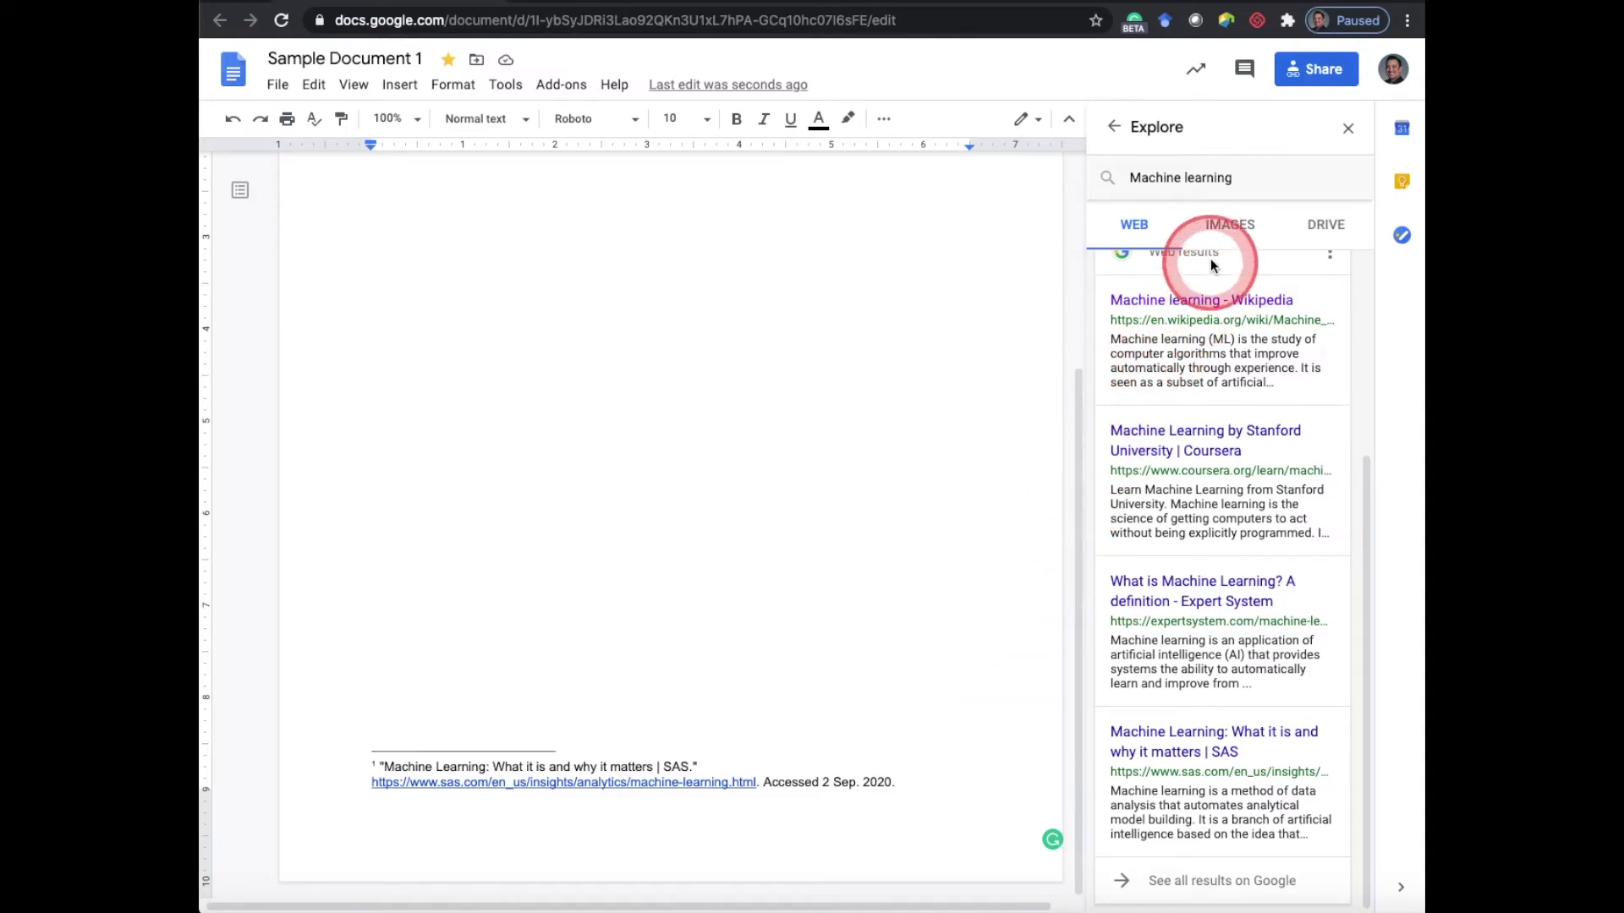
Step: Insert the image of the robot facing a board of formulas from the Explore image results, and show the Drive results
left_click(1228, 233)
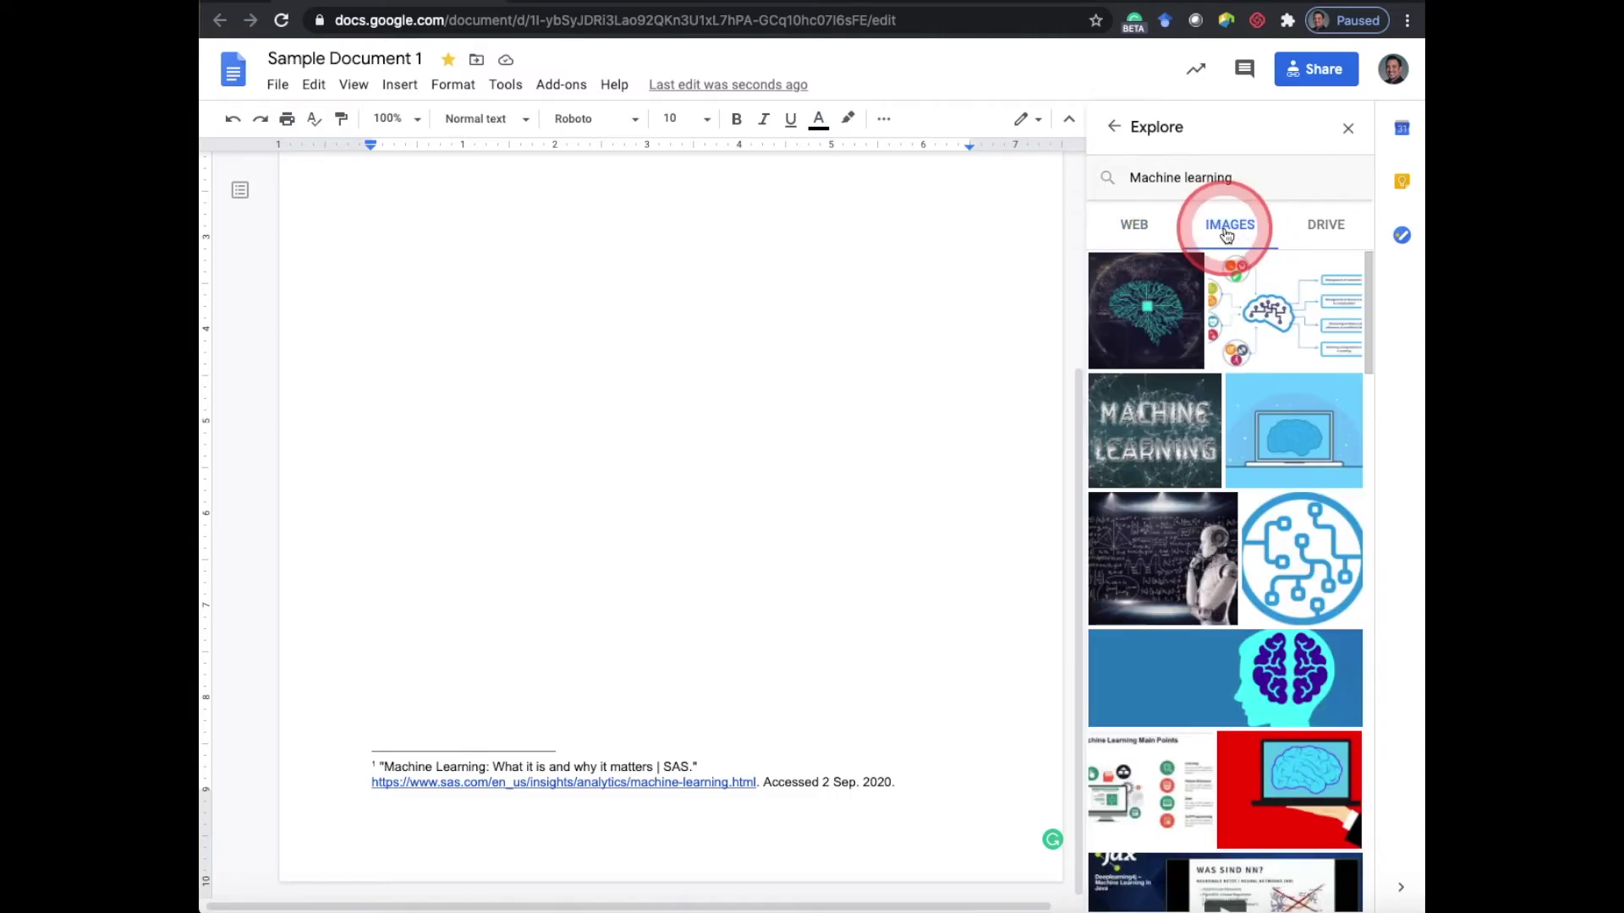
scroll(1251, 398, "down", 2)
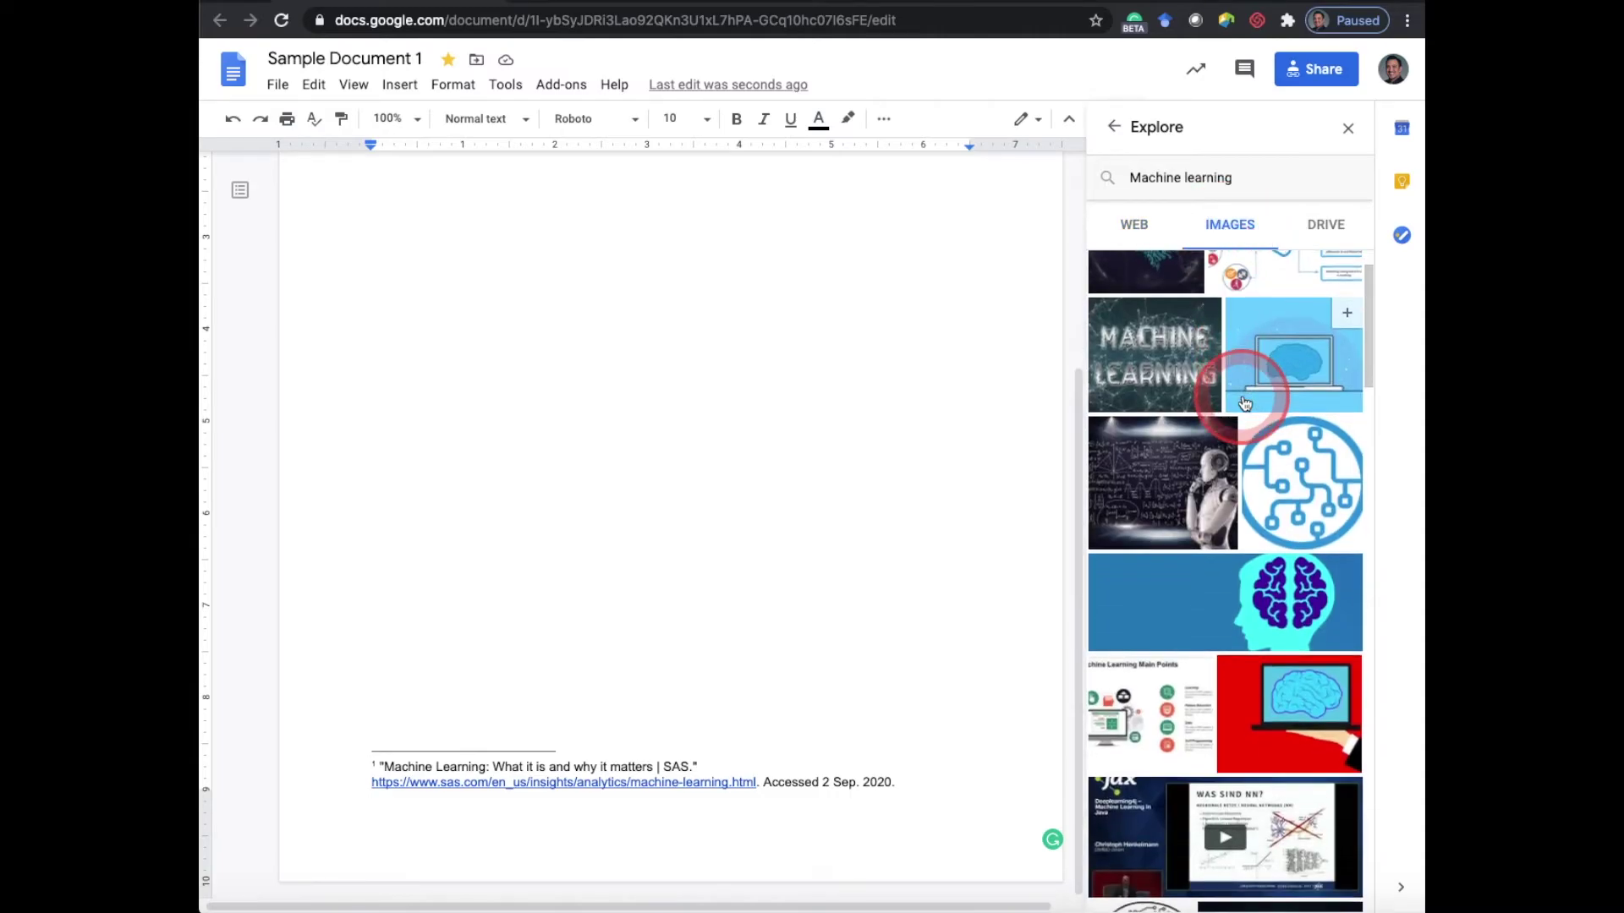
mouse_move(1228, 434)
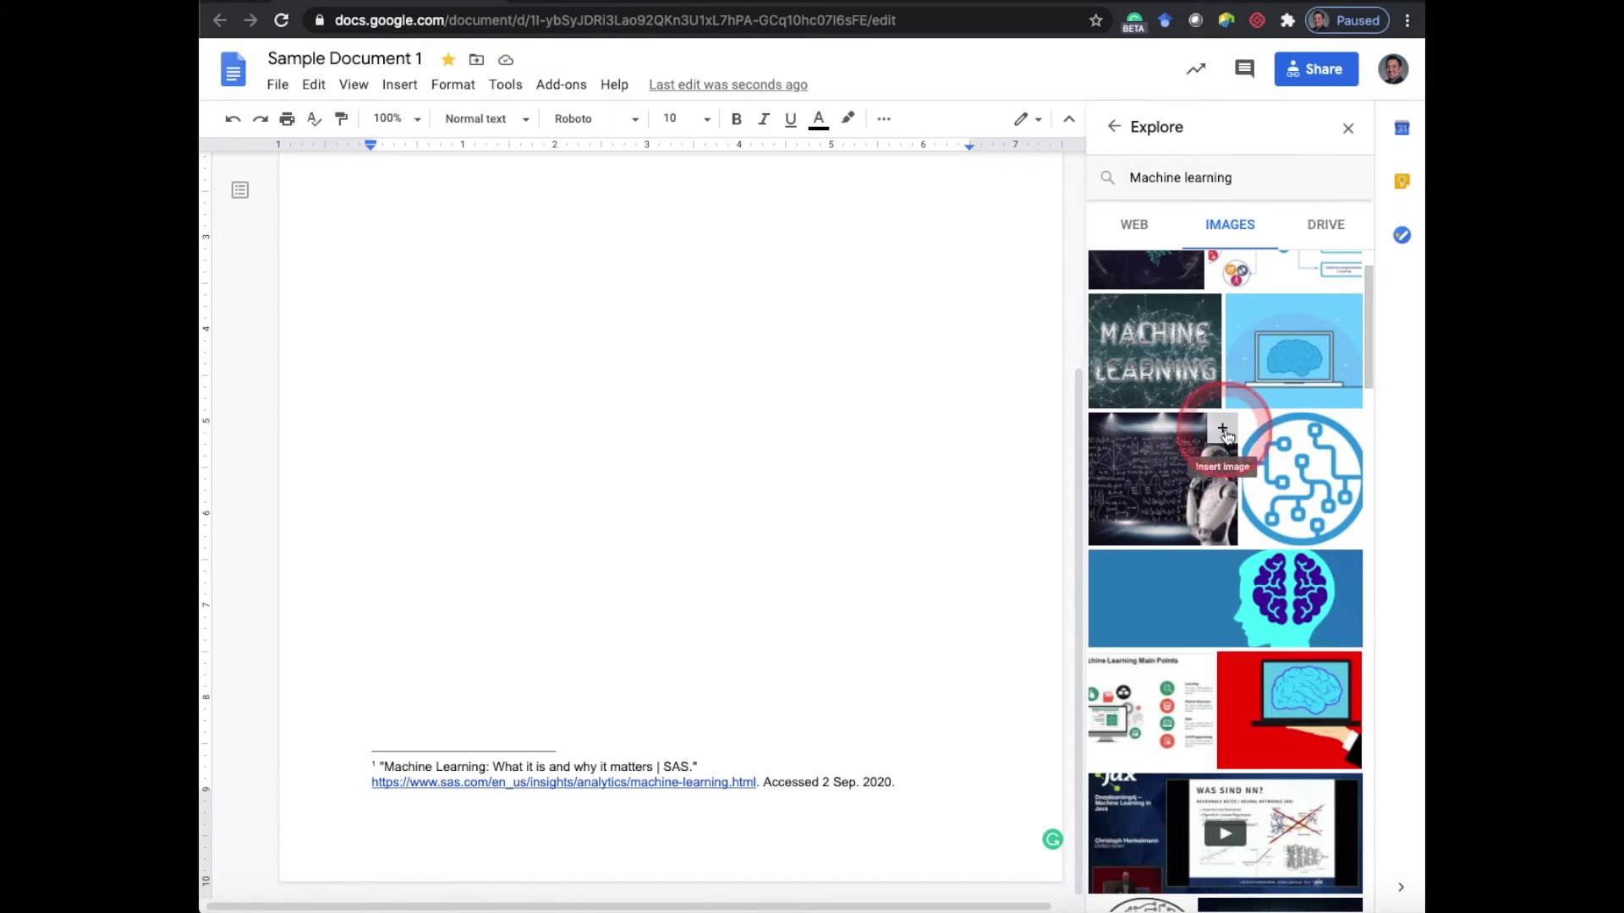
left_click(1223, 431)
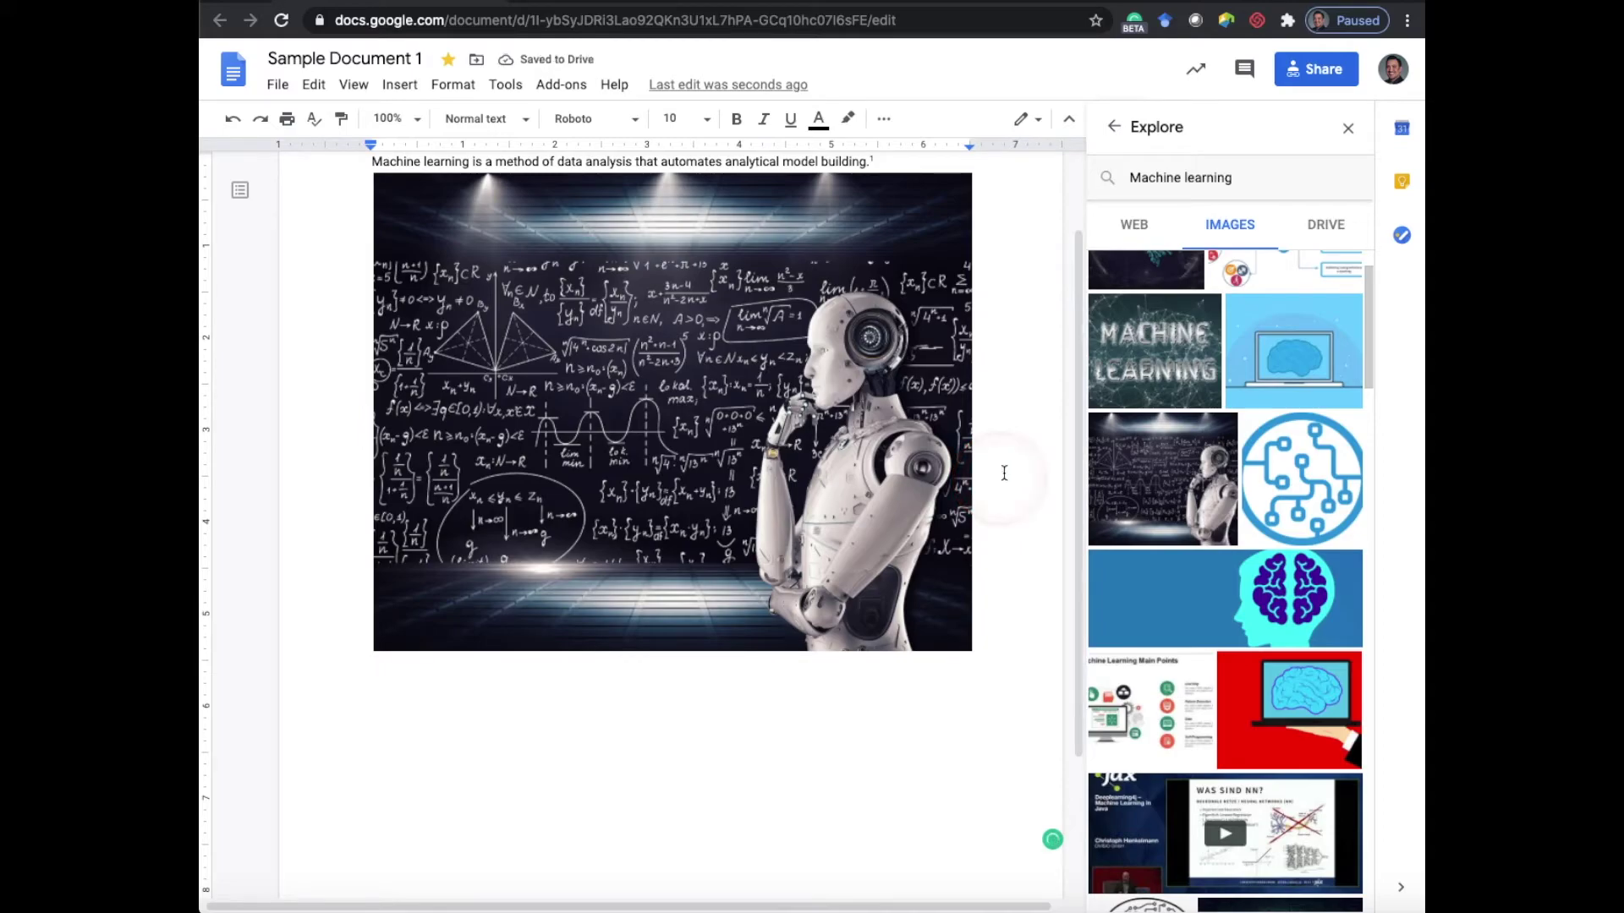
left_click(1313, 229)
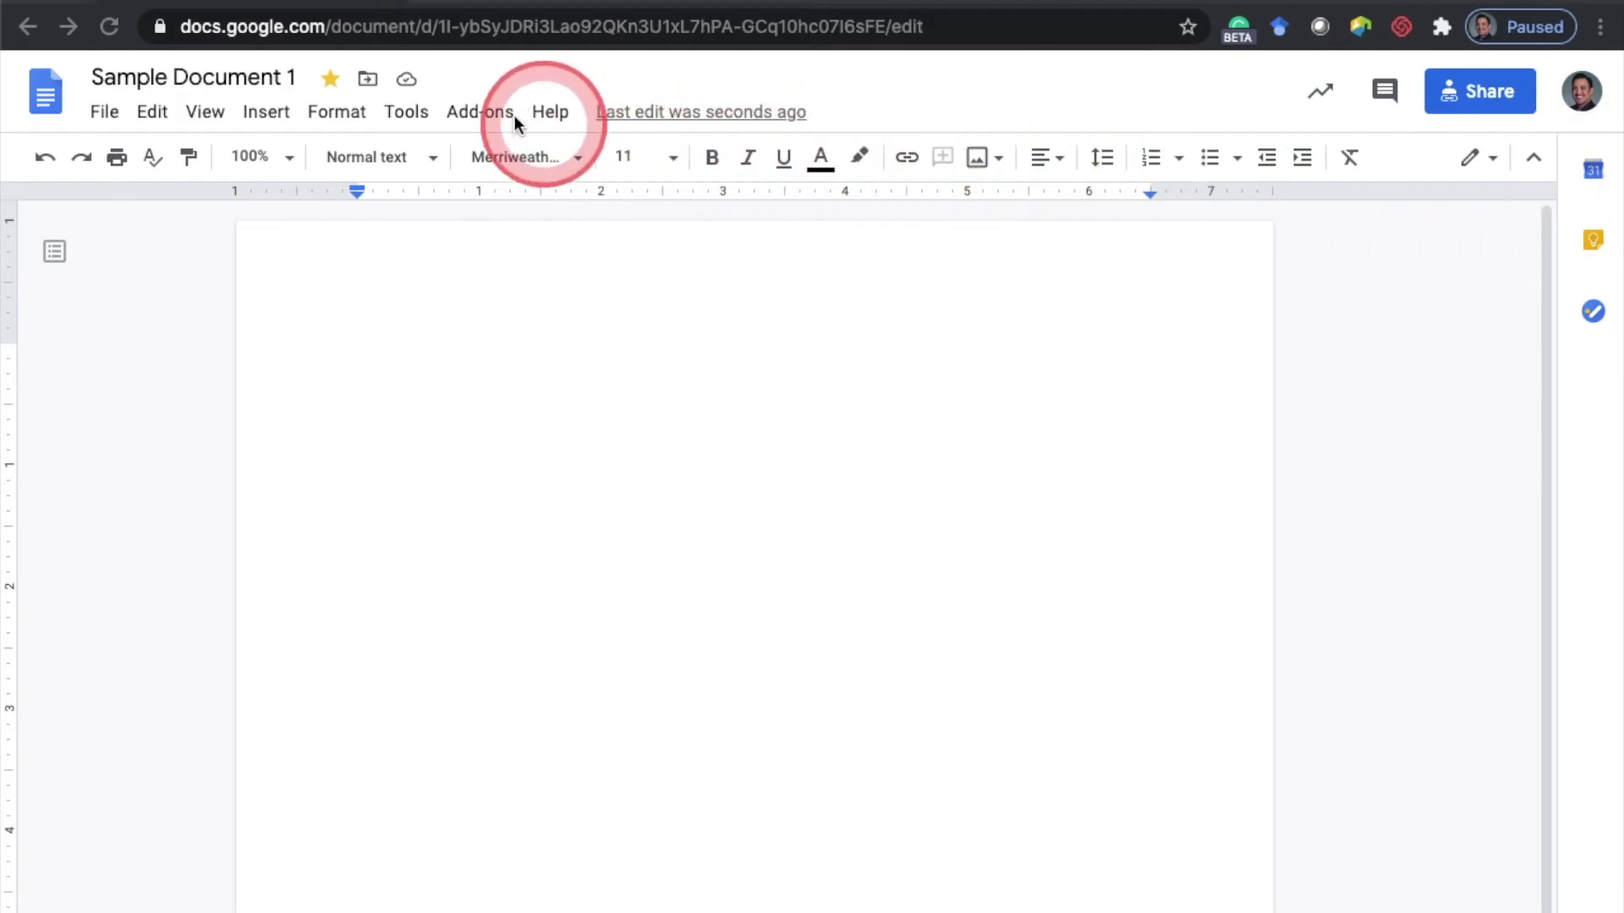
Step: Open the G Suite Marketplace from the document and browse the add-ons that work with Docs
left_click(471, 119)
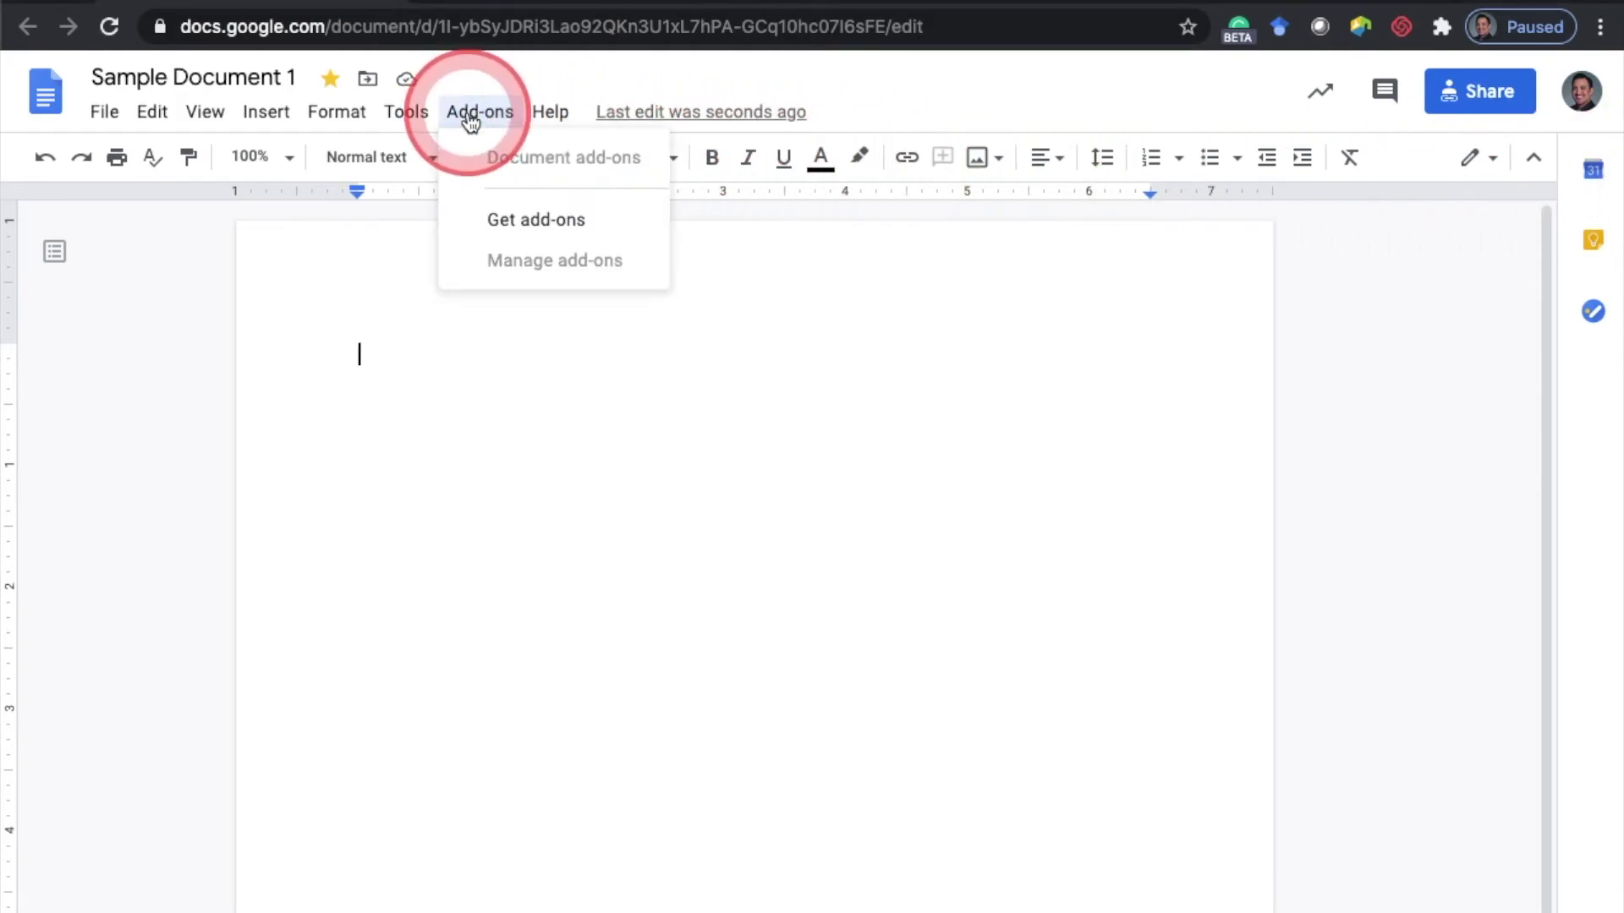
left_click(494, 214)
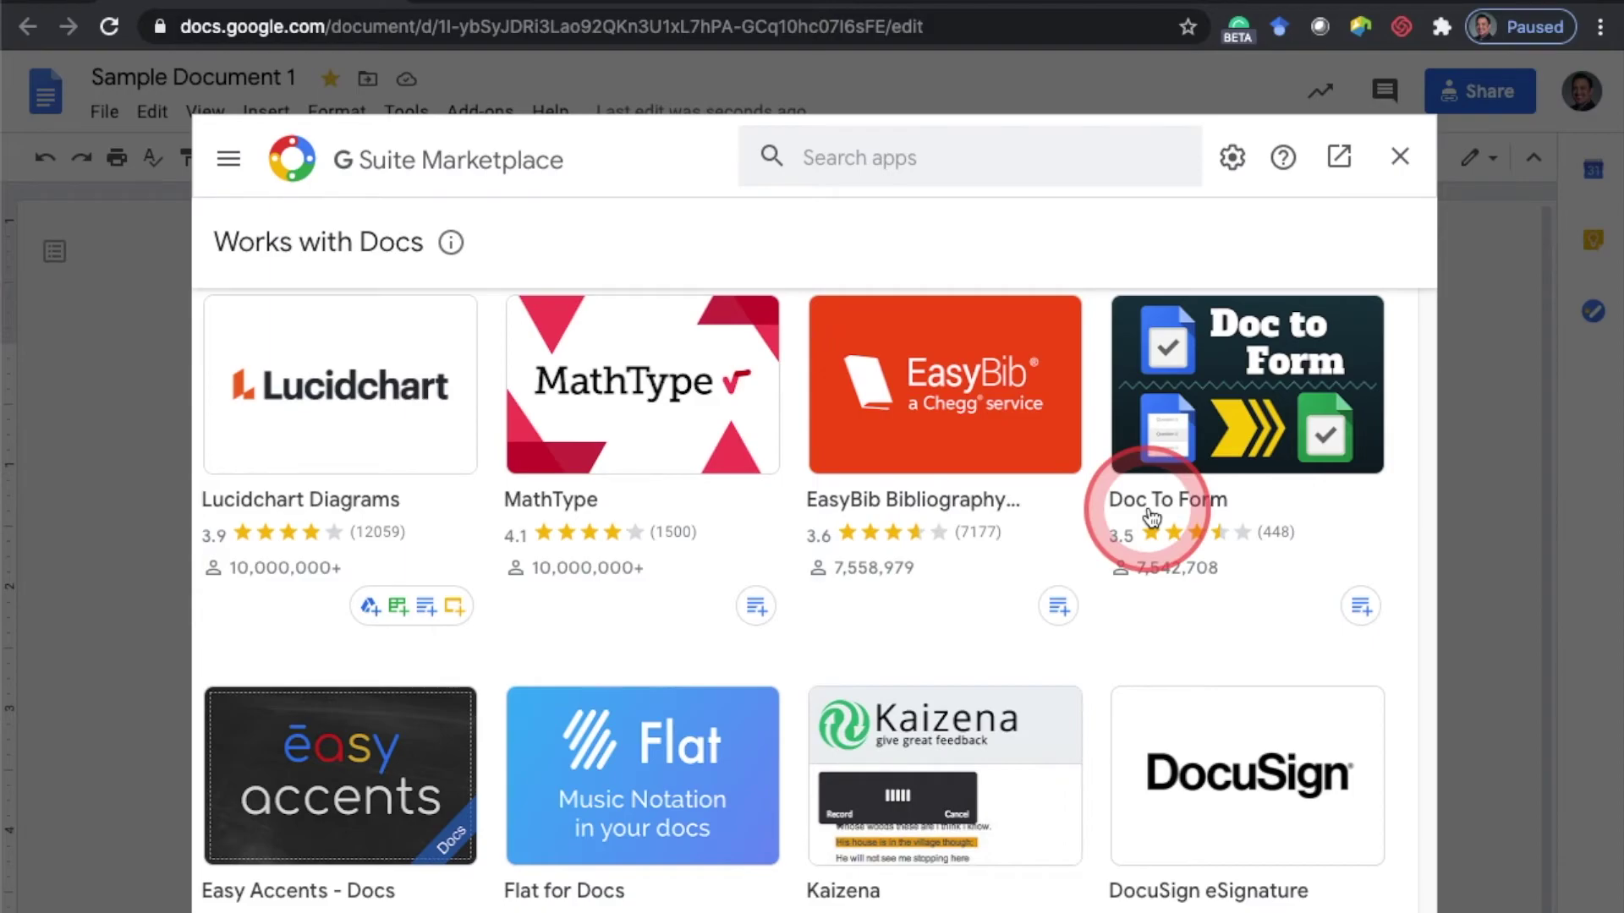
scroll(803, 768, "down", 3)
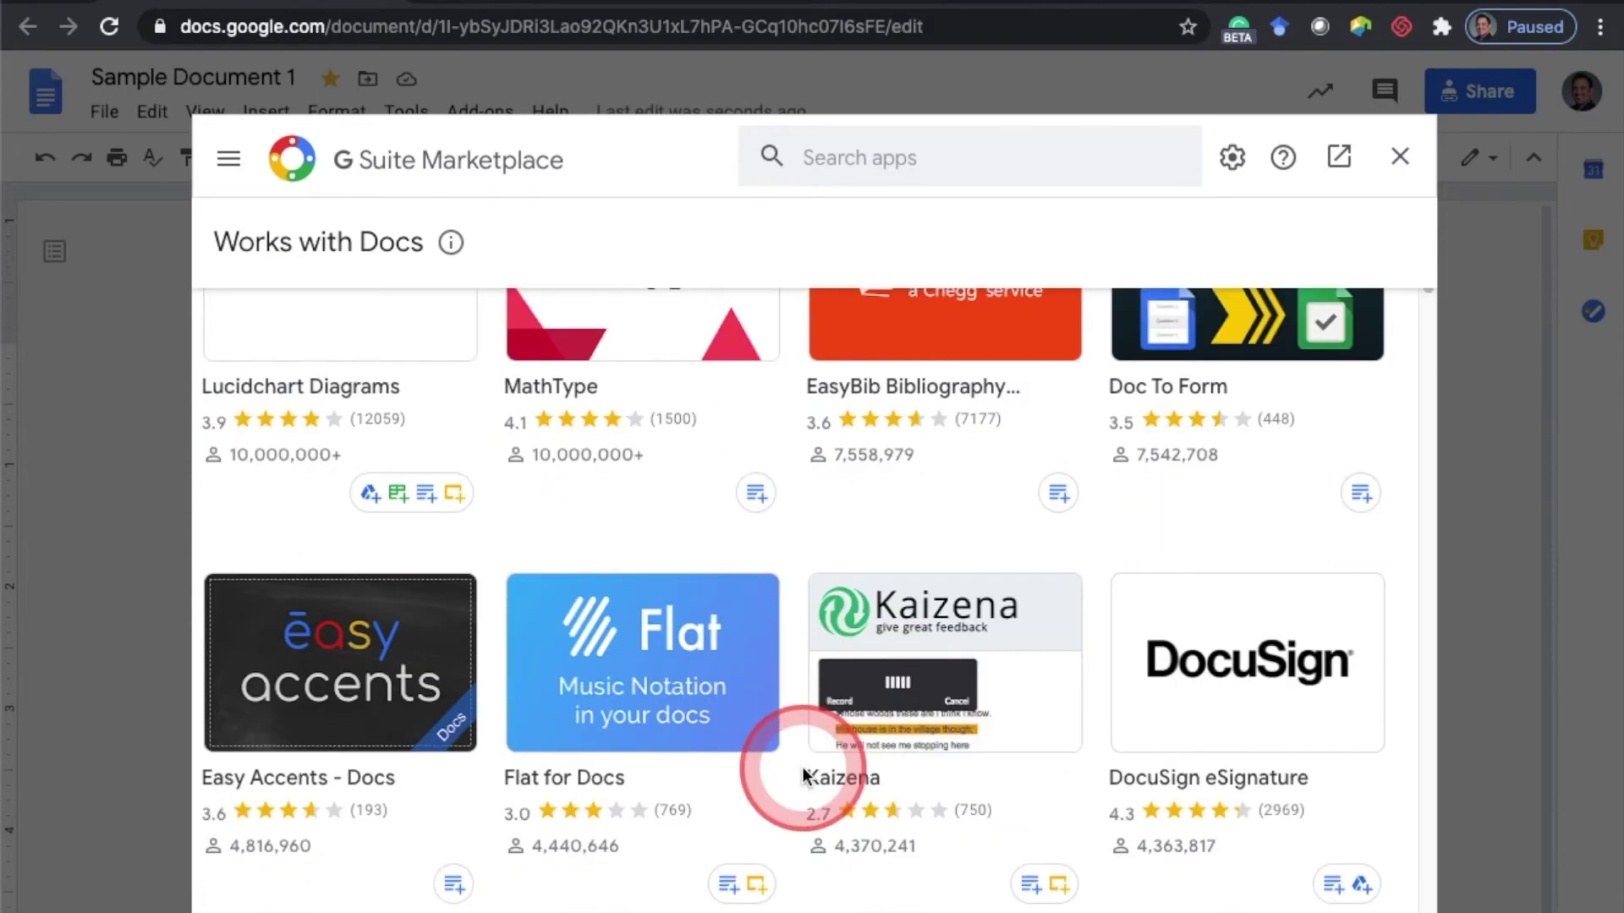
scroll(804, 771, "down", 8)
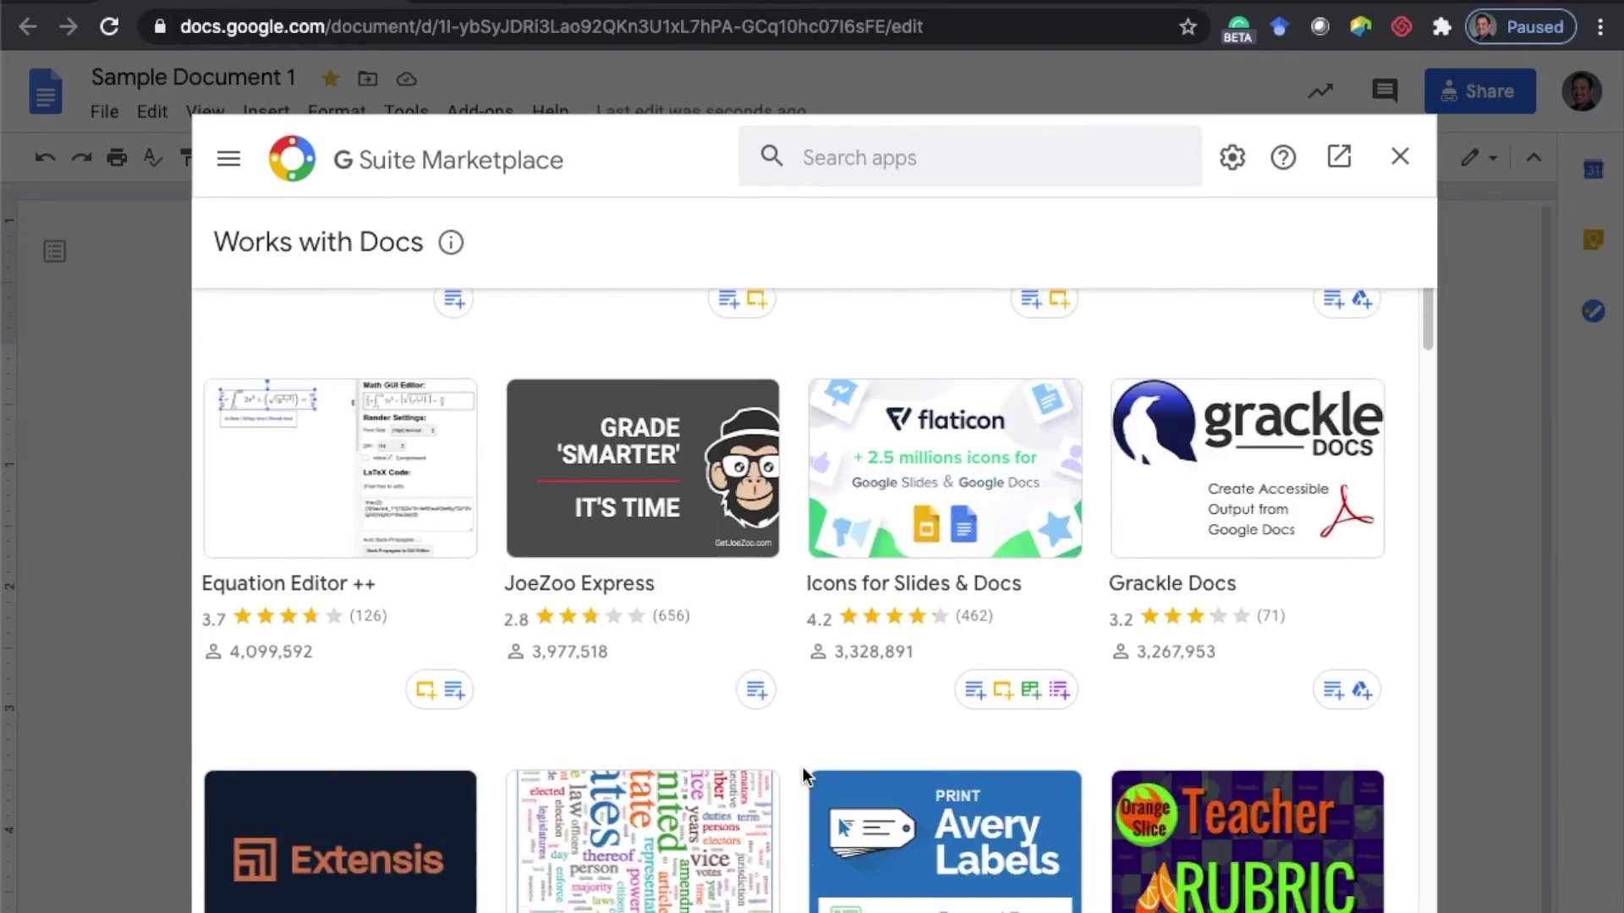
scroll(803, 774, "down", 14)
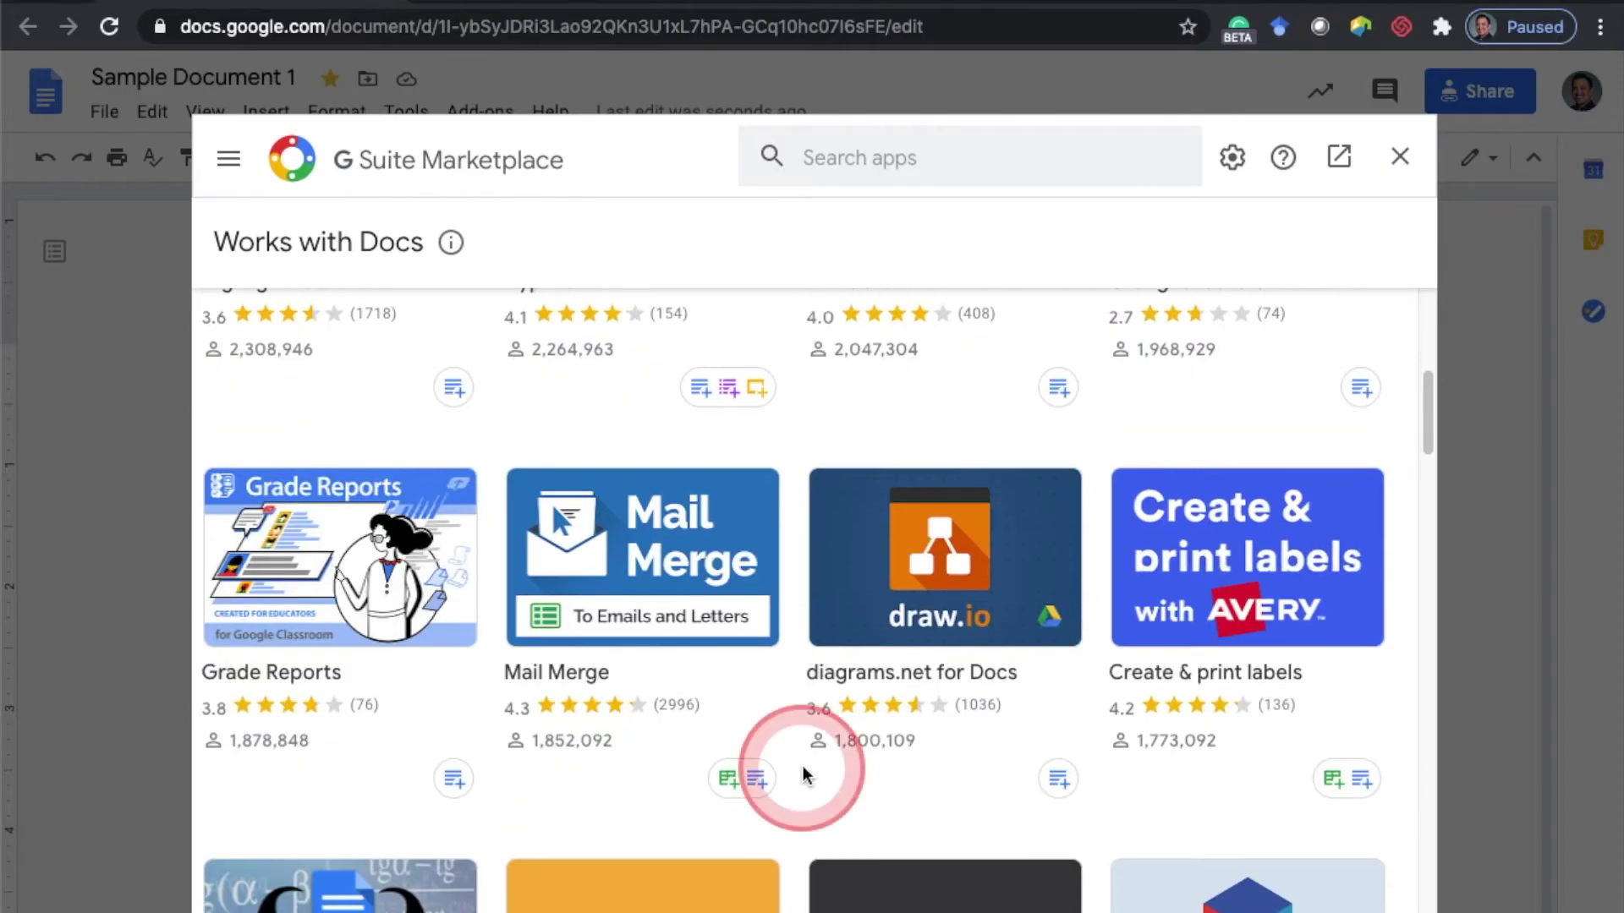
scroll(804, 771, "down", 6)
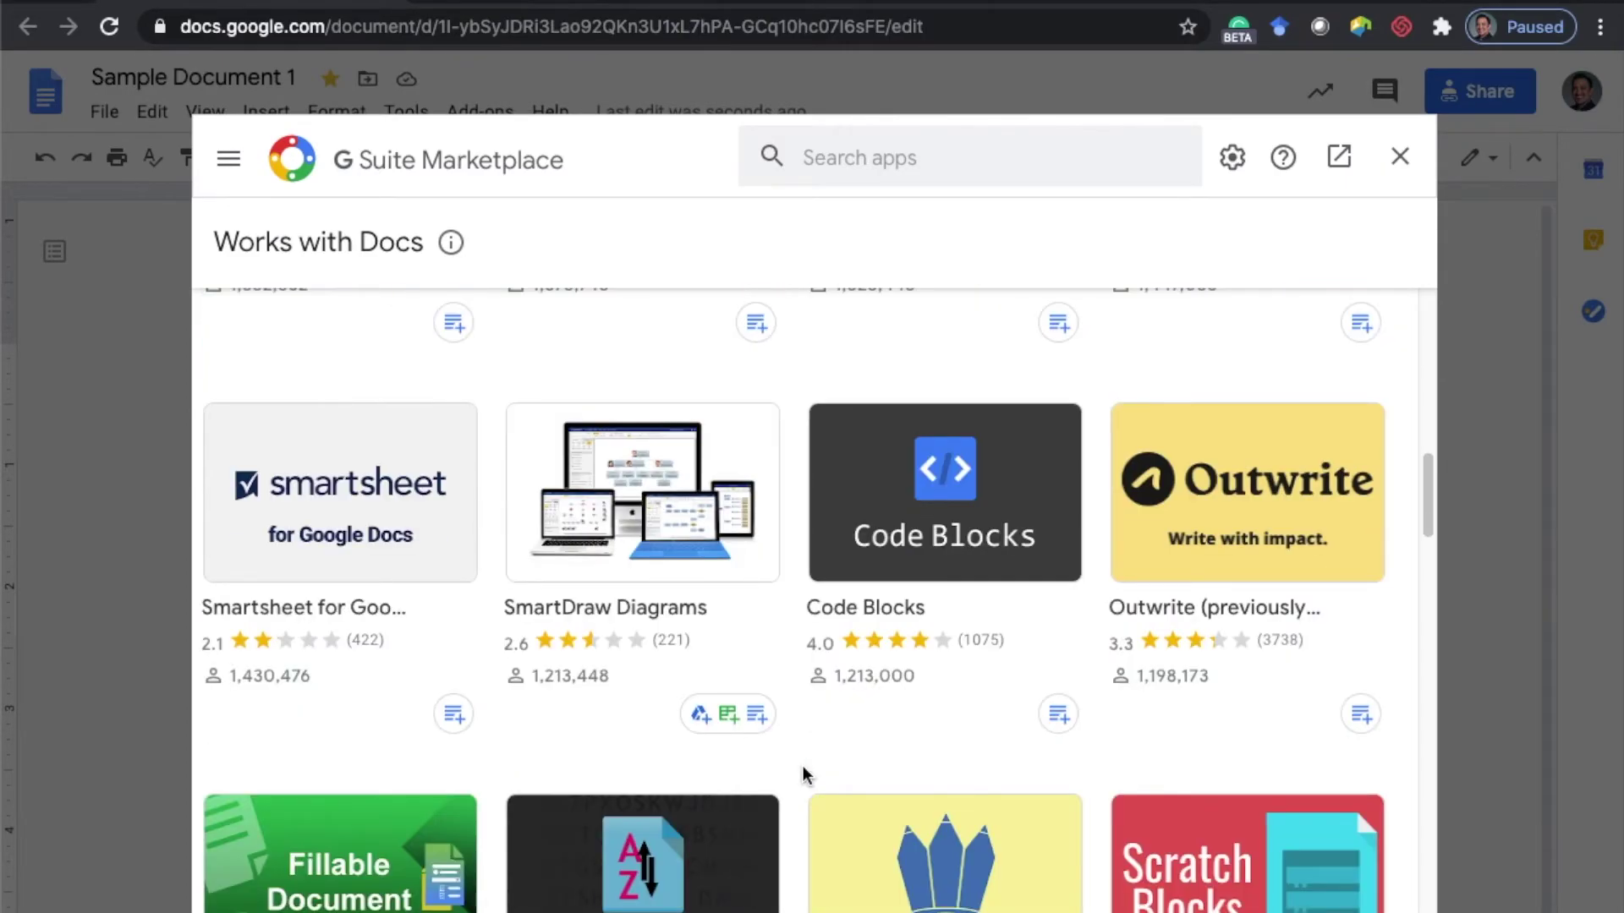
scroll(803, 772, "down", 5)
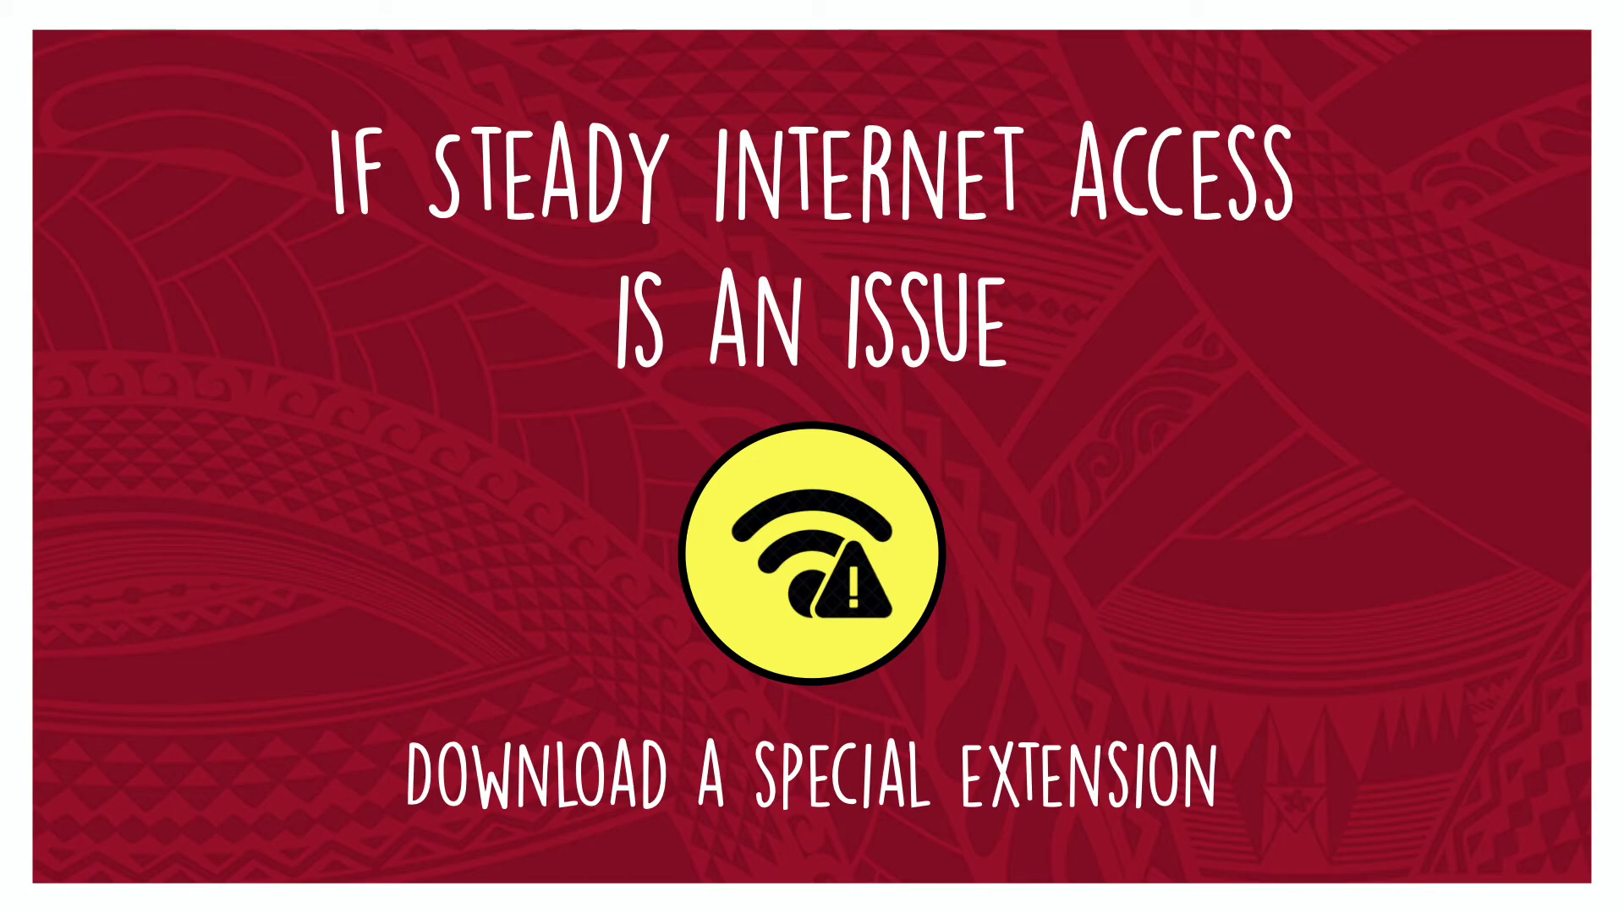
Step: Search Google for "google docs offline chrome extension"
left_click(591, 366)
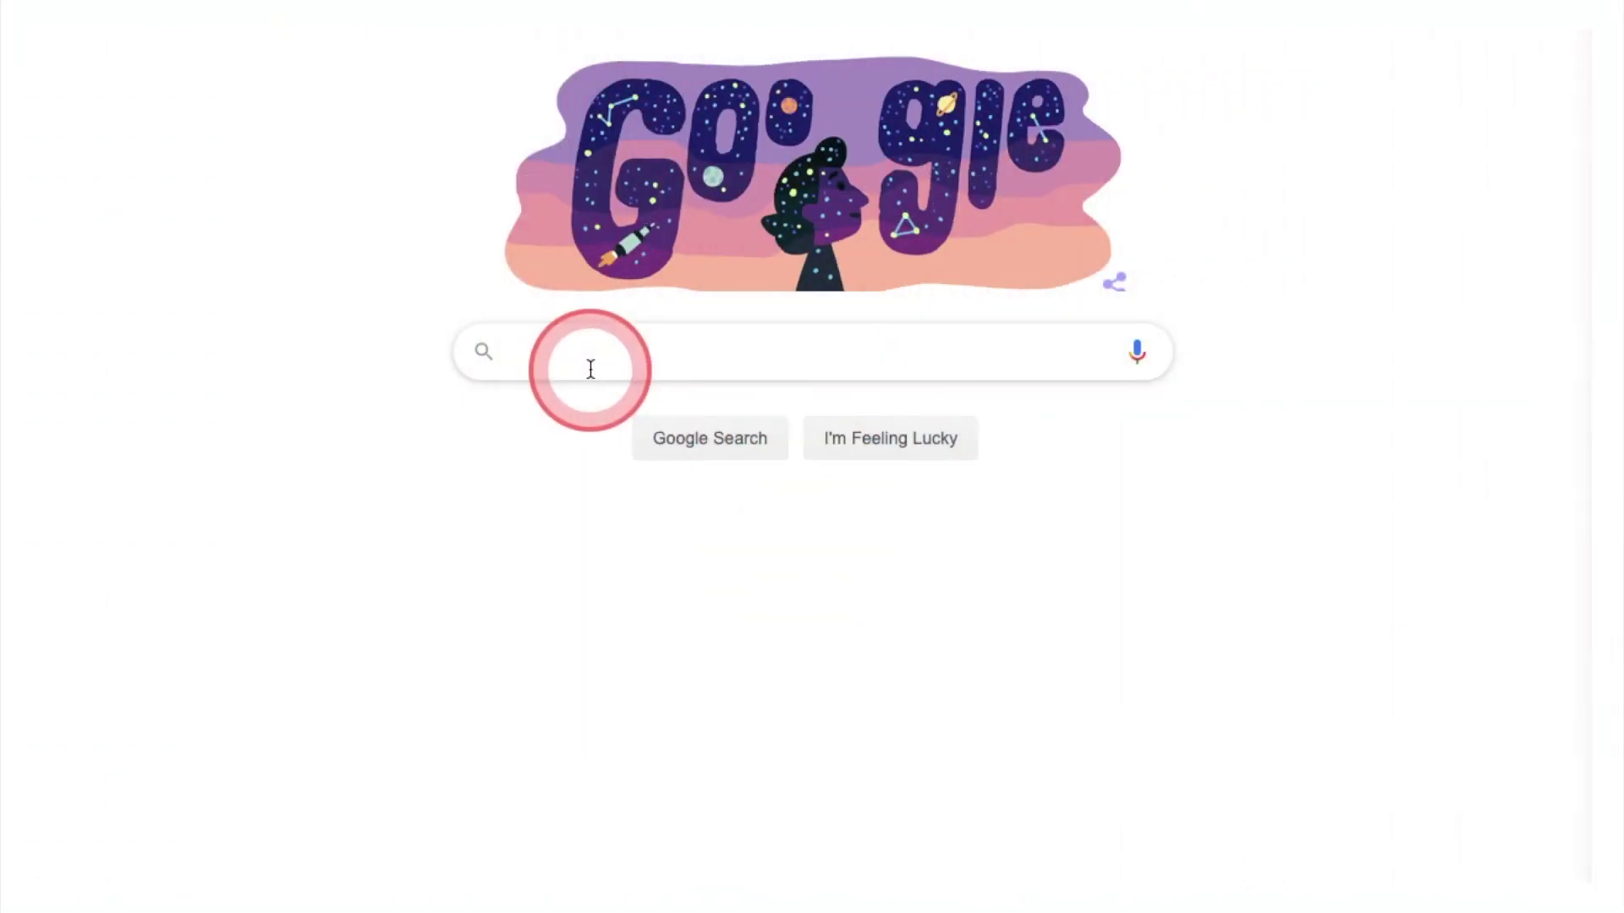
type("google docs offline ch")
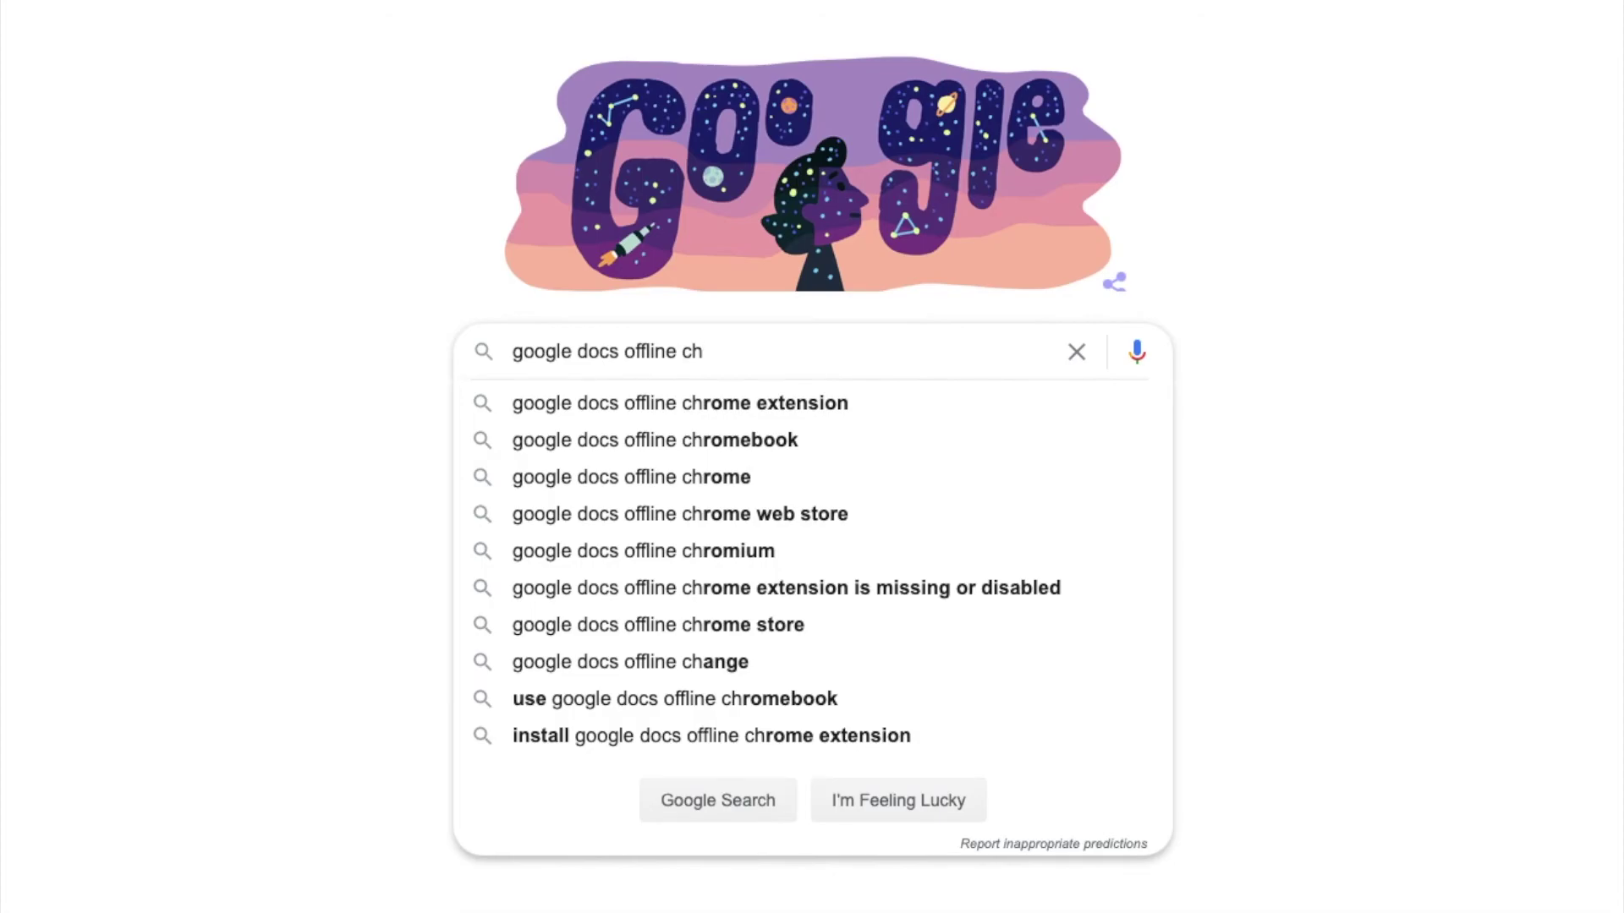
key("Down")
key("Return")
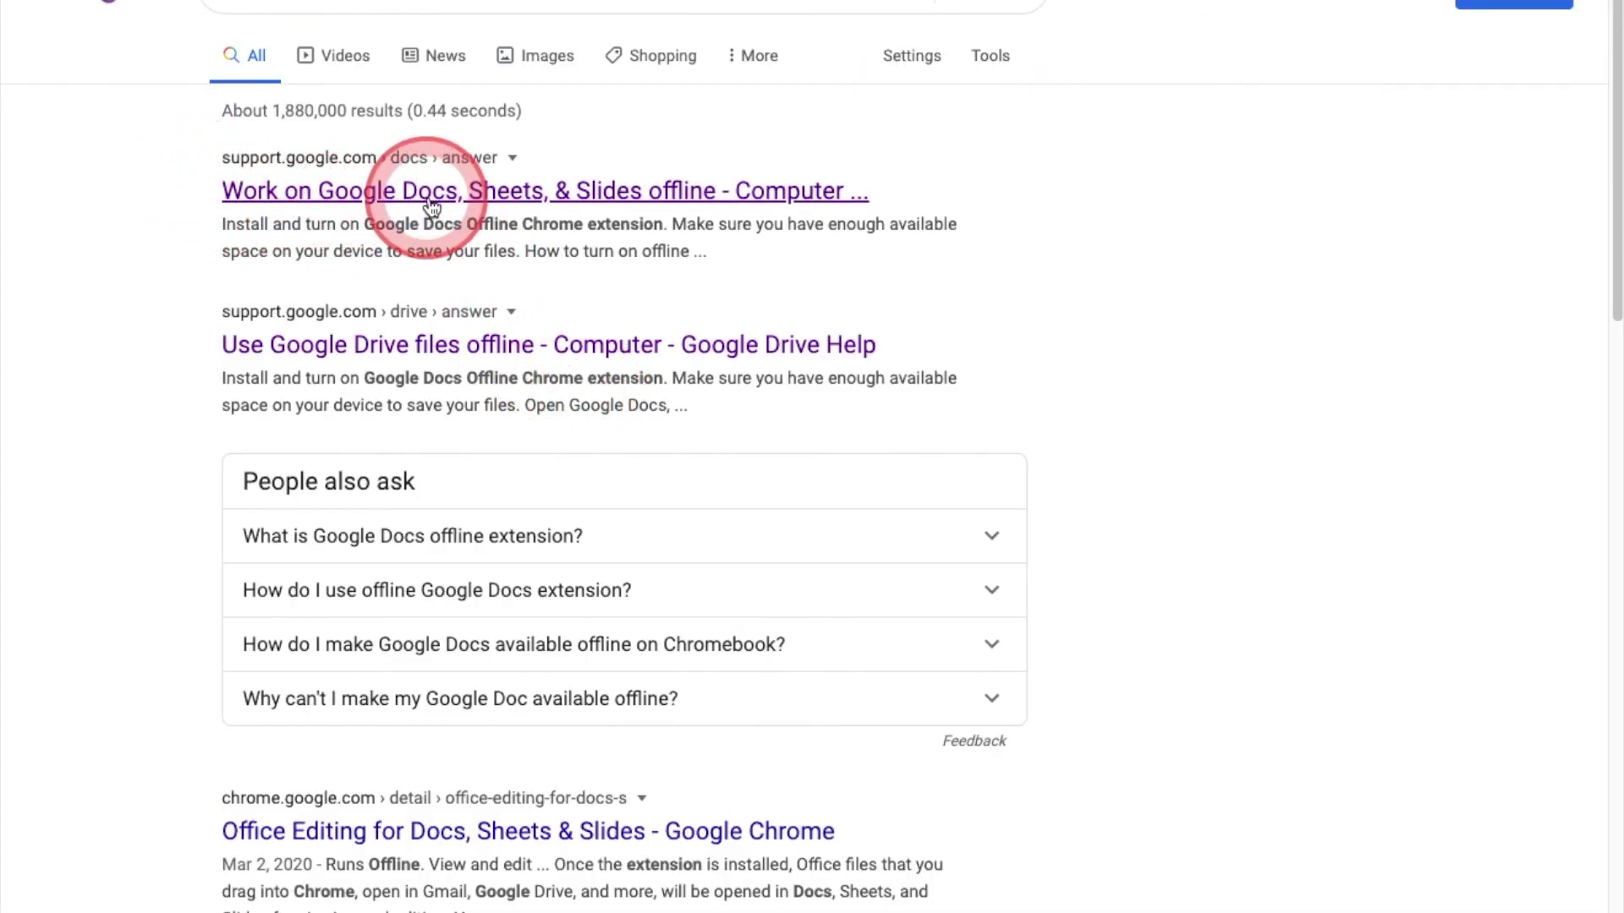
Step: Open the help article "Work on Google Docs, Sheets, & Slides offline" and read its instructions for offline access and making specific files available
left_click(590, 200)
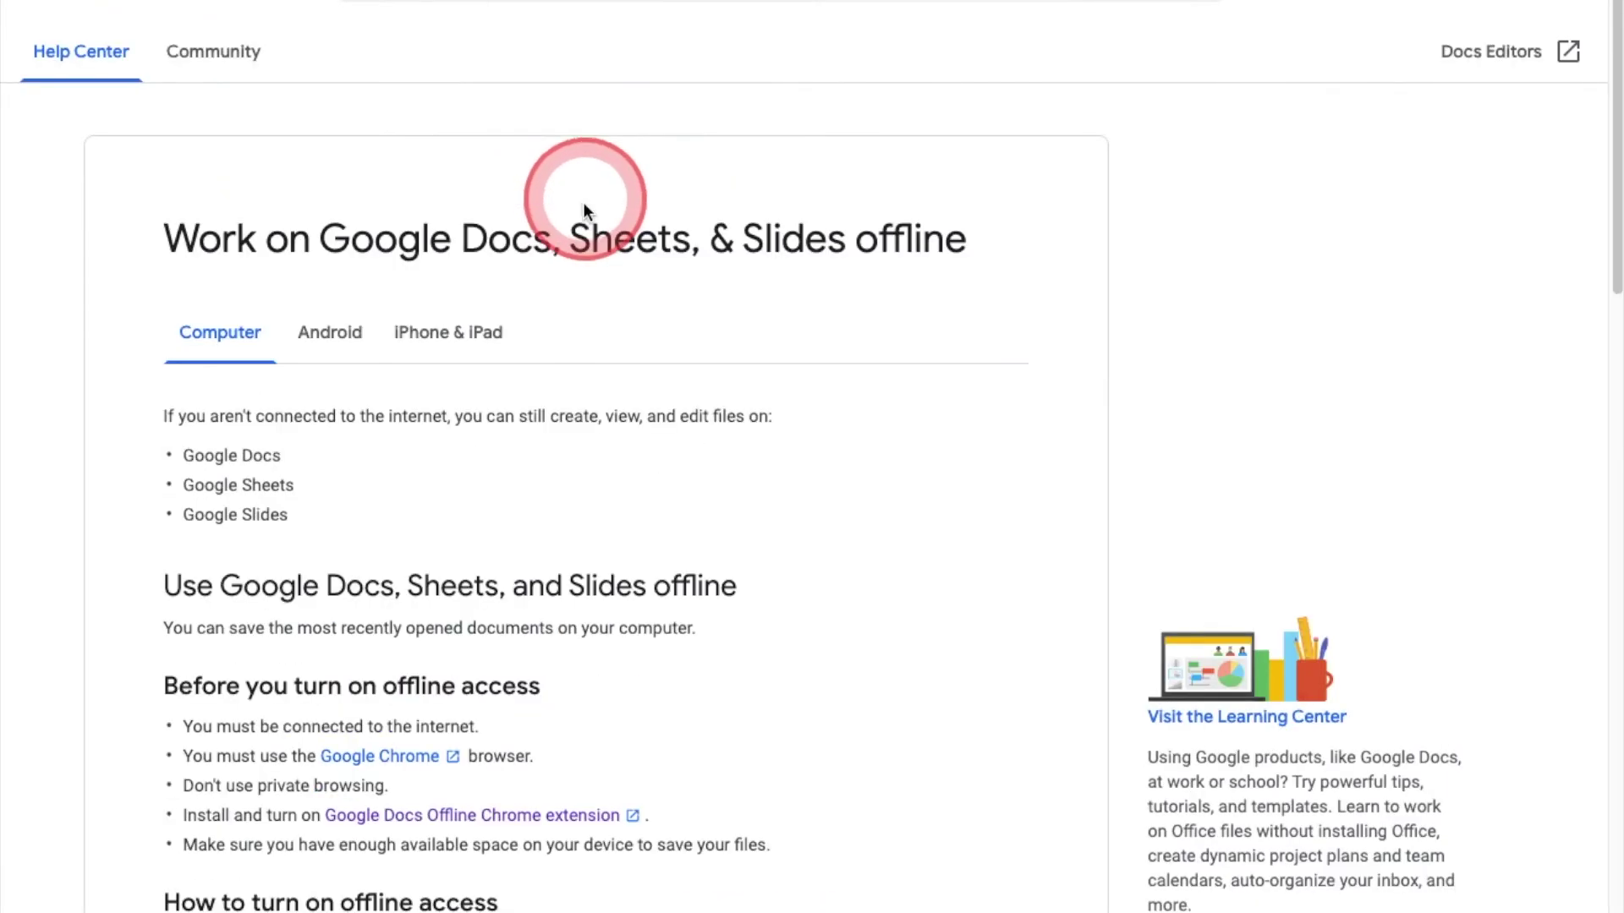
scroll(1424, 361, "down", 1)
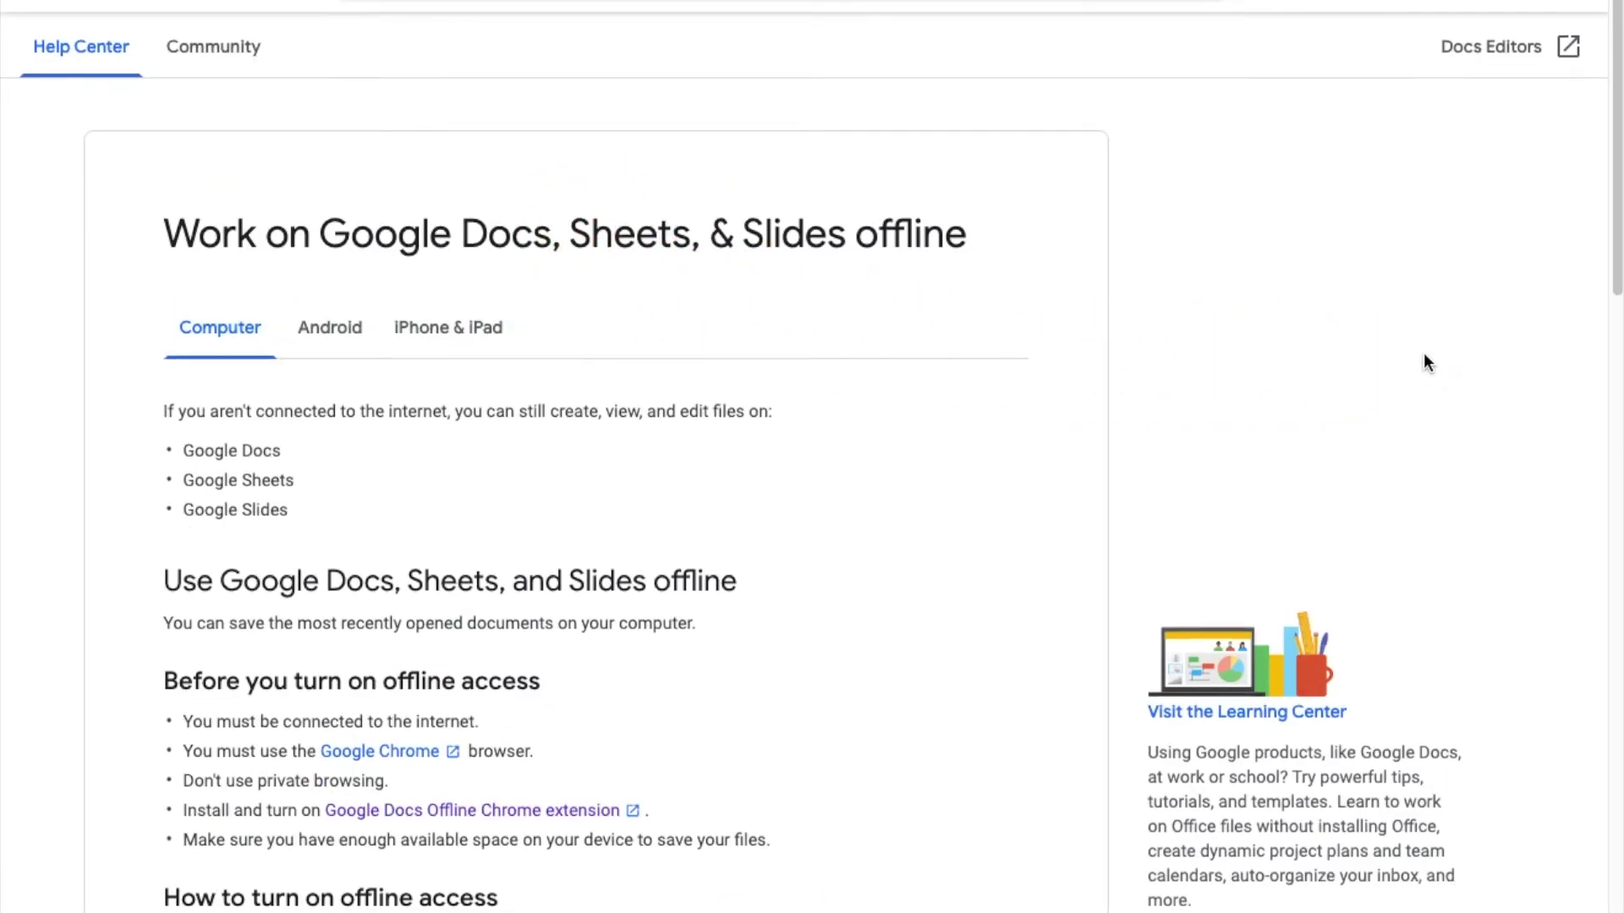
scroll(1426, 362, "down", 2)
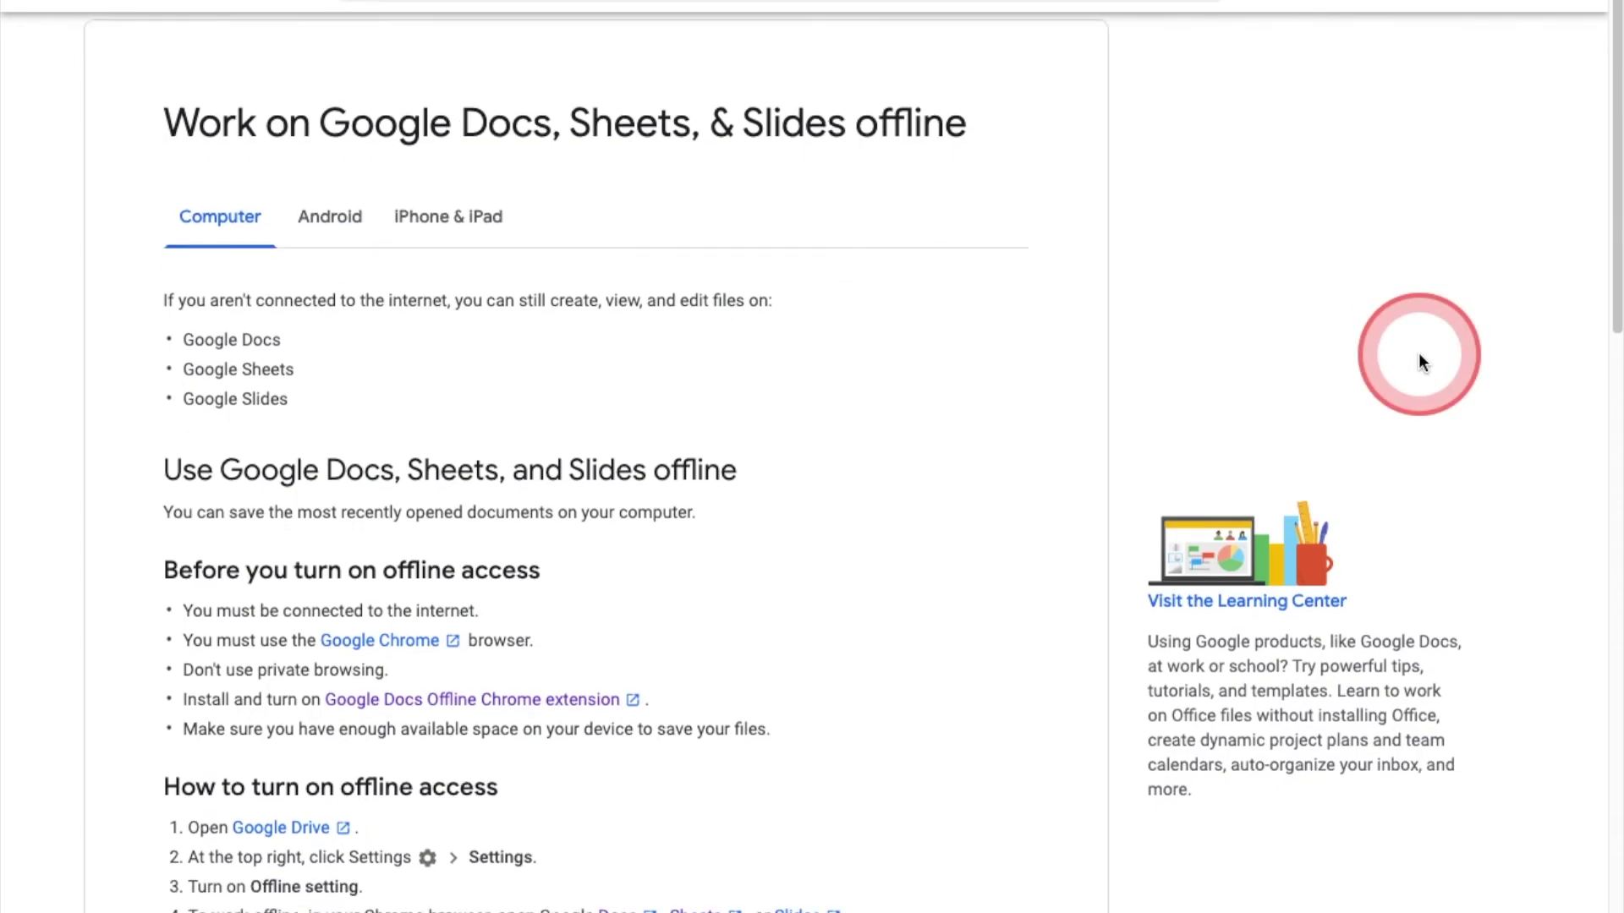
scroll(1407, 363, "down", 2)
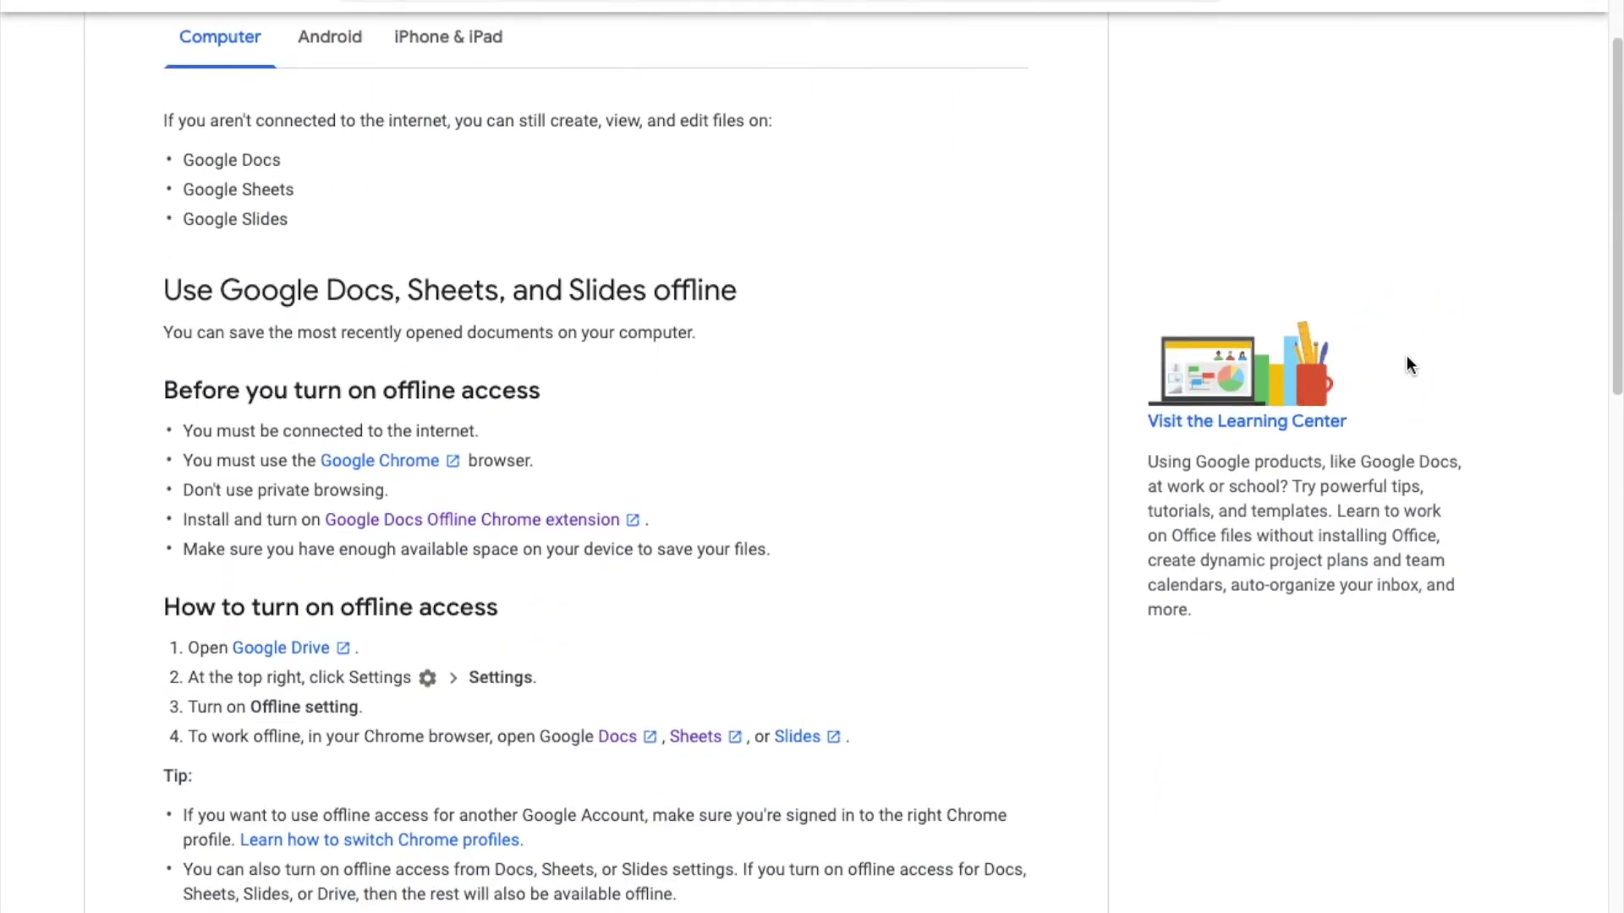
scroll(1407, 366, "down", 3)
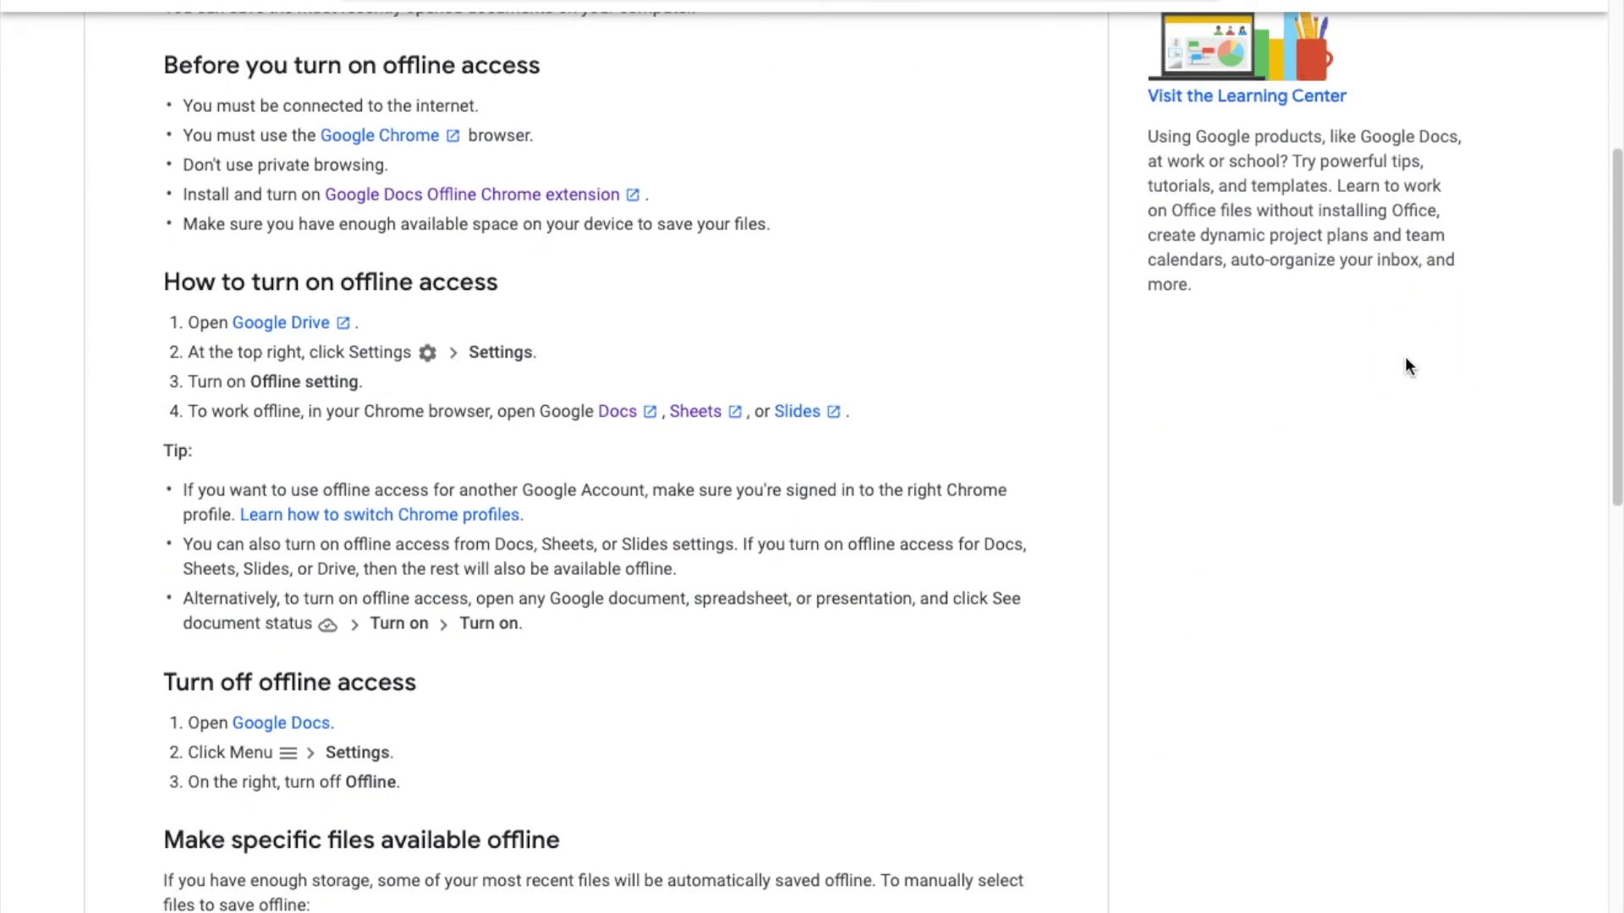
scroll(1407, 365, "down", 8)
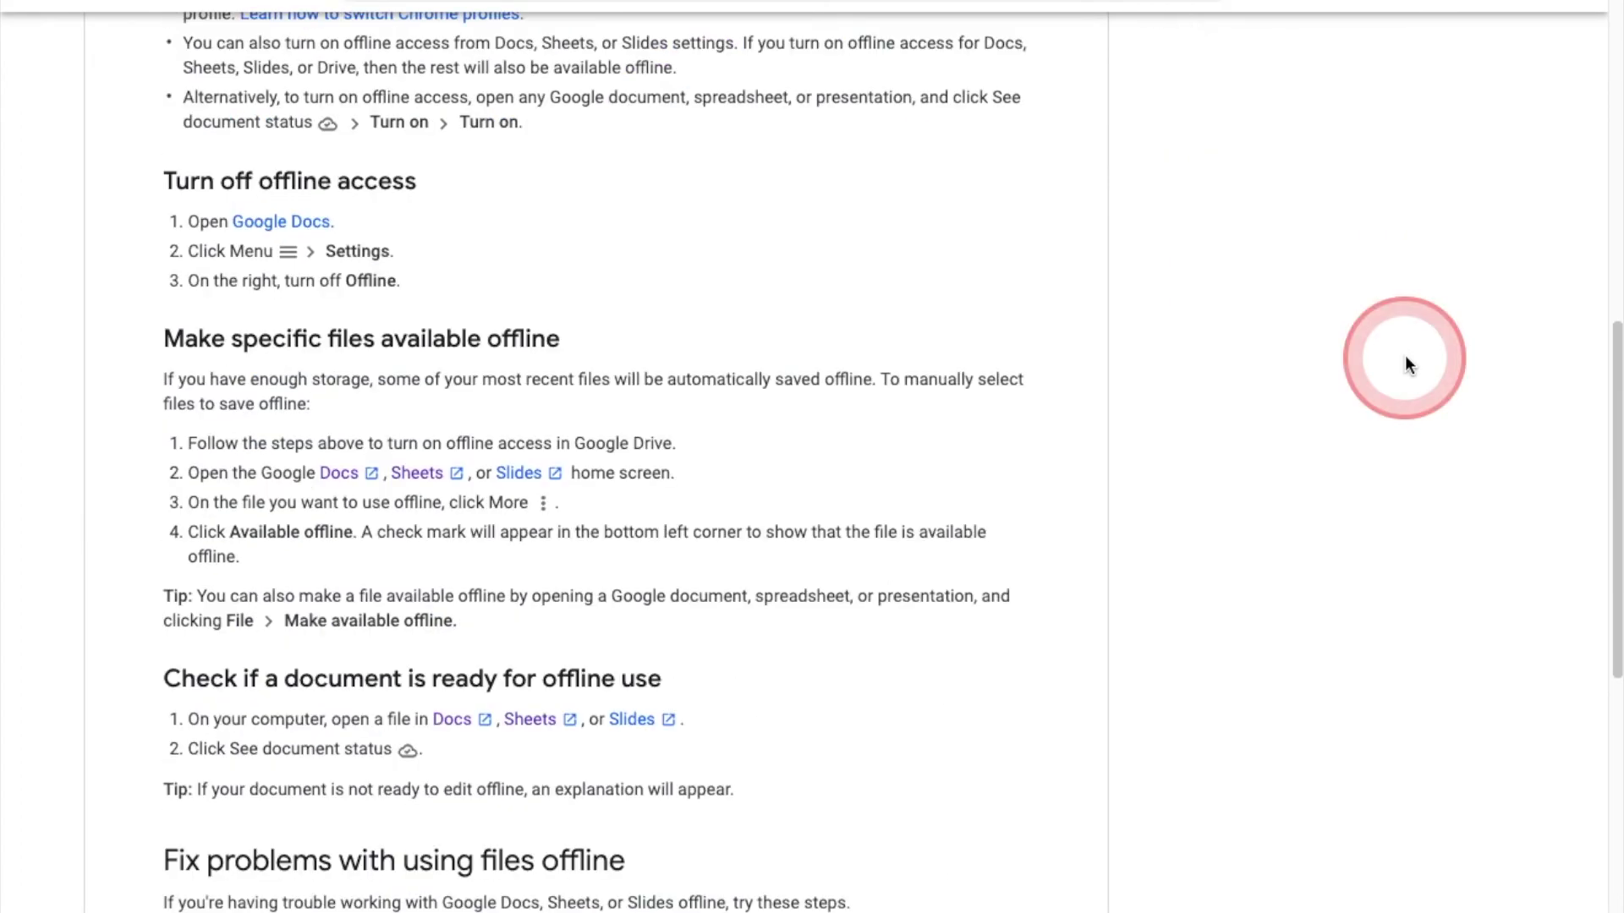